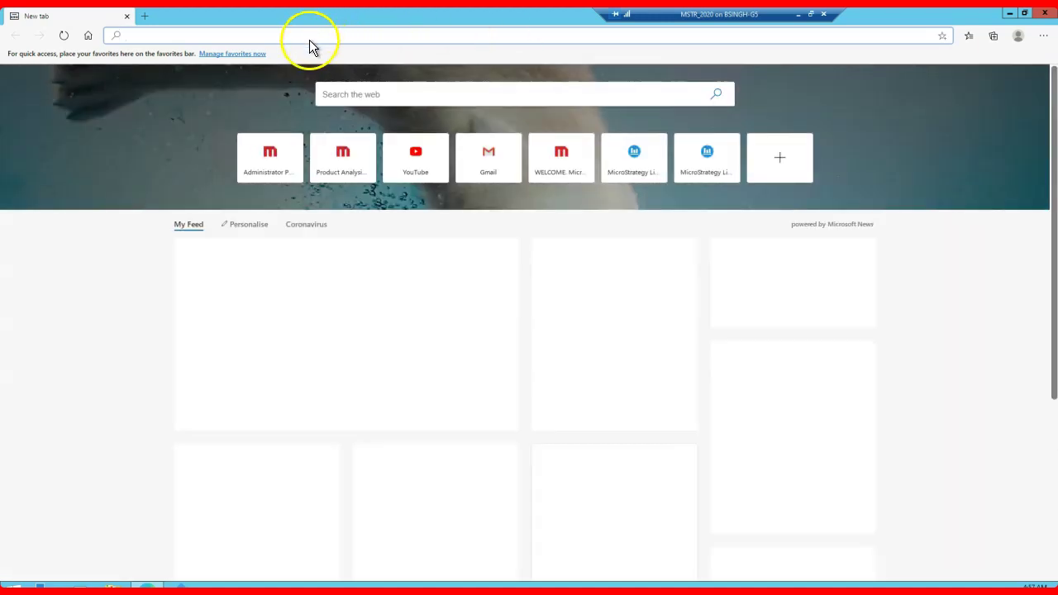
Step: Review the connected Intelligence Server on the Administrator Page, then go to the MicroStrategy Web Home
left_click(260, 161)
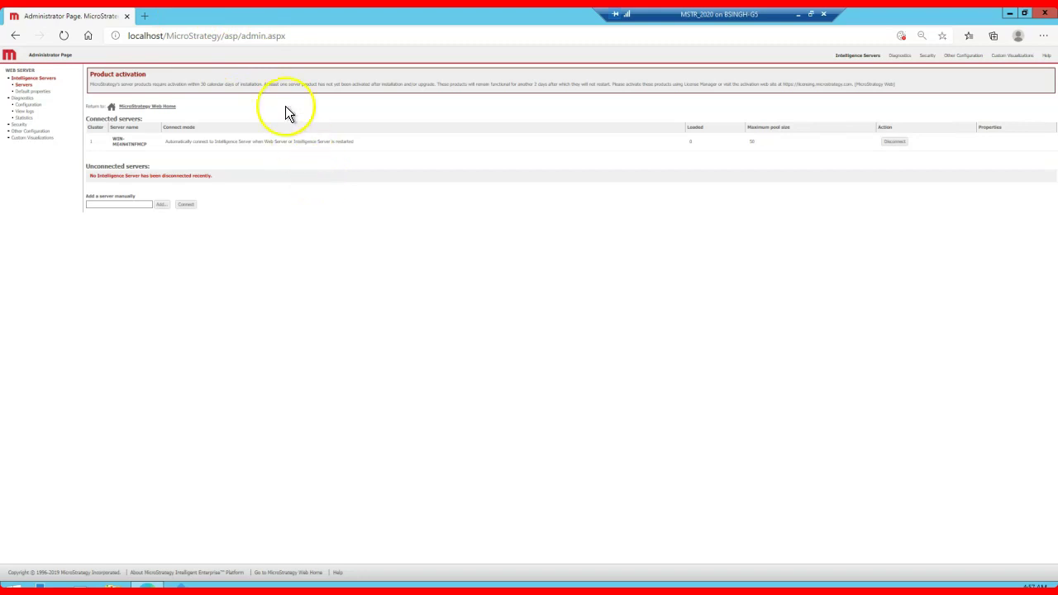
left_click_drag(597, 13, 926, 19)
left_click(441, 267)
left_click(139, 141)
left_click(570, 184)
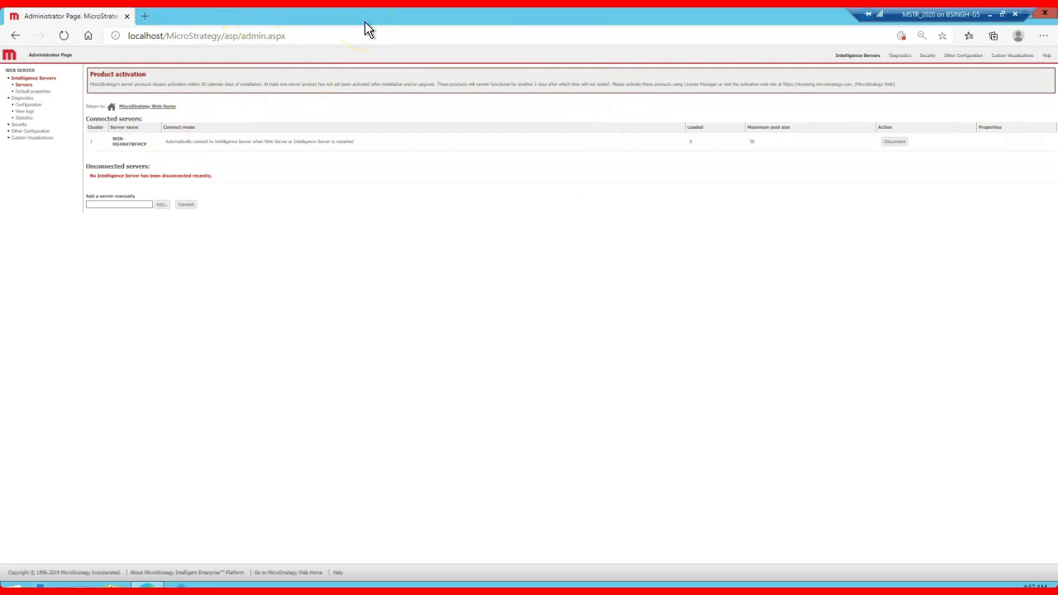
left_click(159, 107)
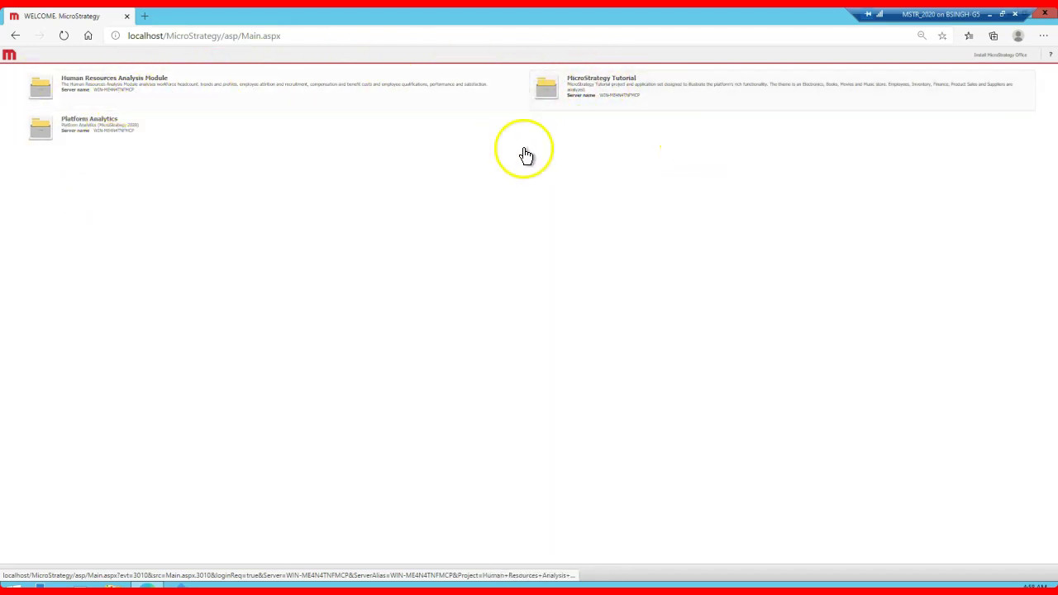
Step: Set the default project list to show only projects accessible after login and save
left_click(14, 35)
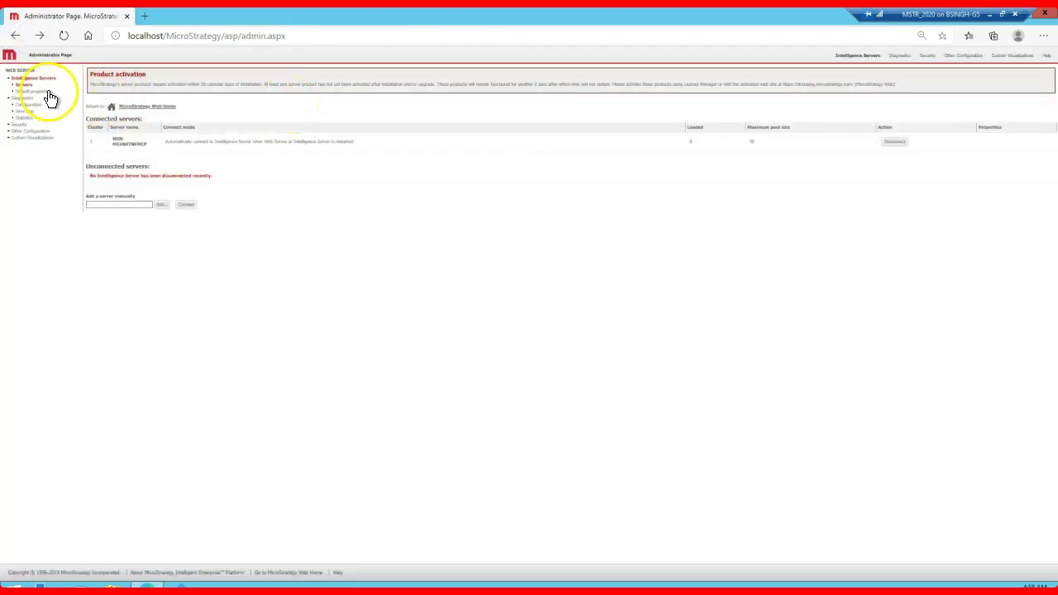
left_click(41, 91)
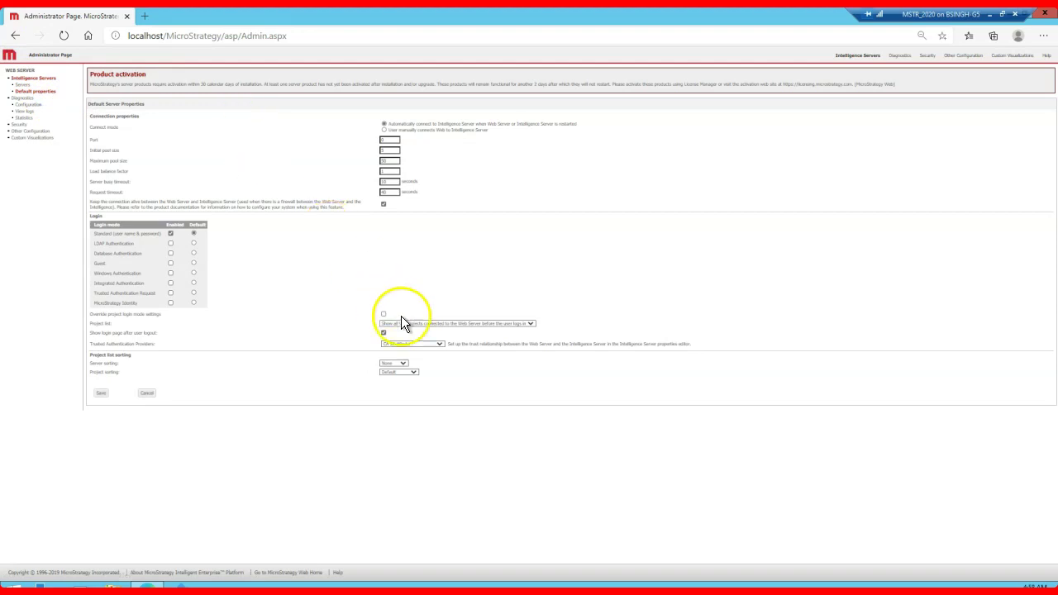
left_click(419, 324)
left_click(412, 338)
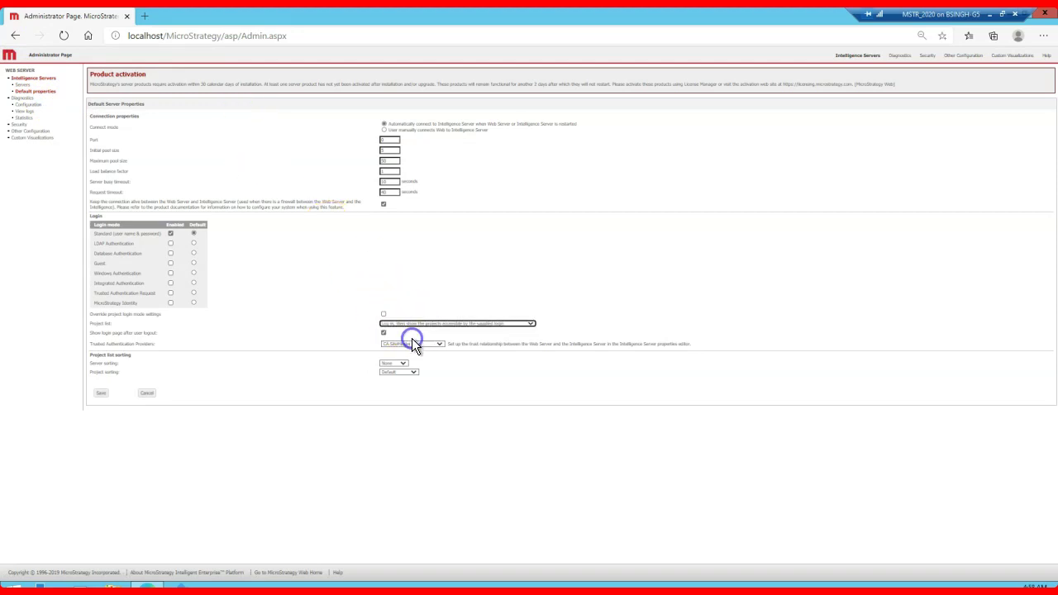
left_click(103, 393)
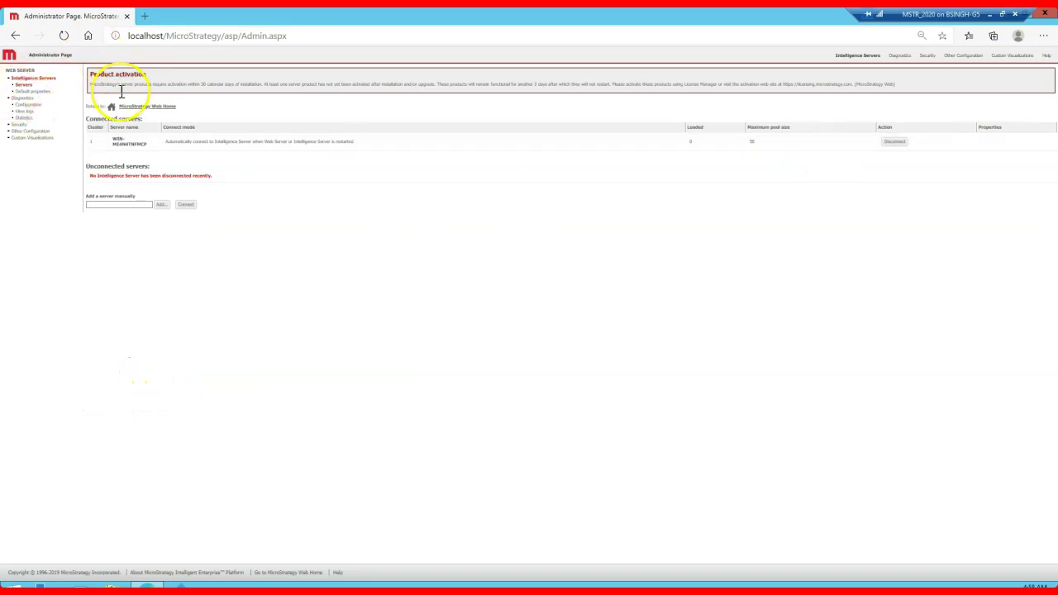
left_click(148, 106)
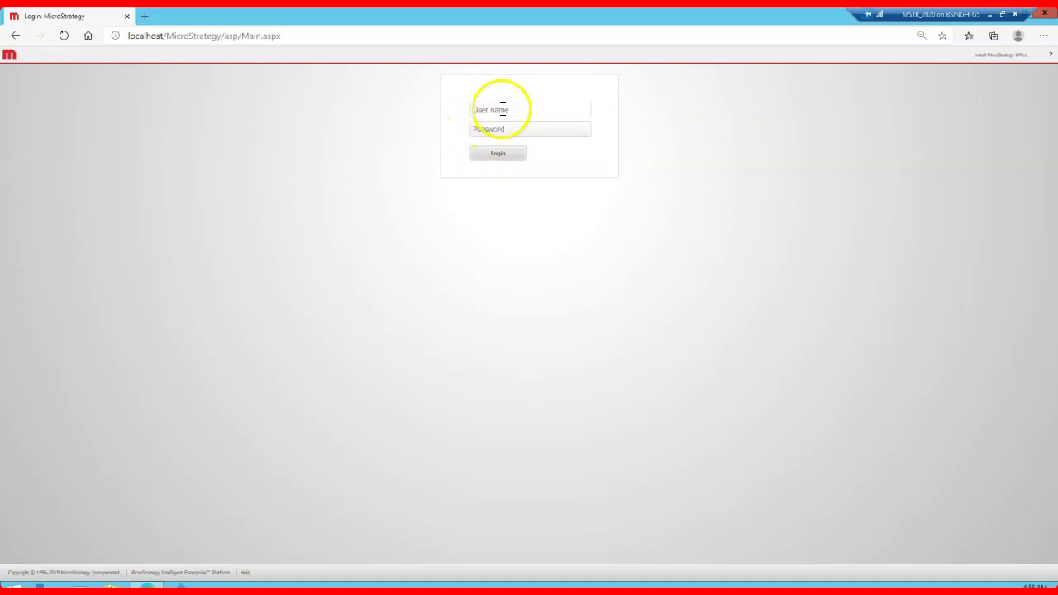
Step: Change the project list to show all projects before the user logs in, save, and return home
left_click(15, 36)
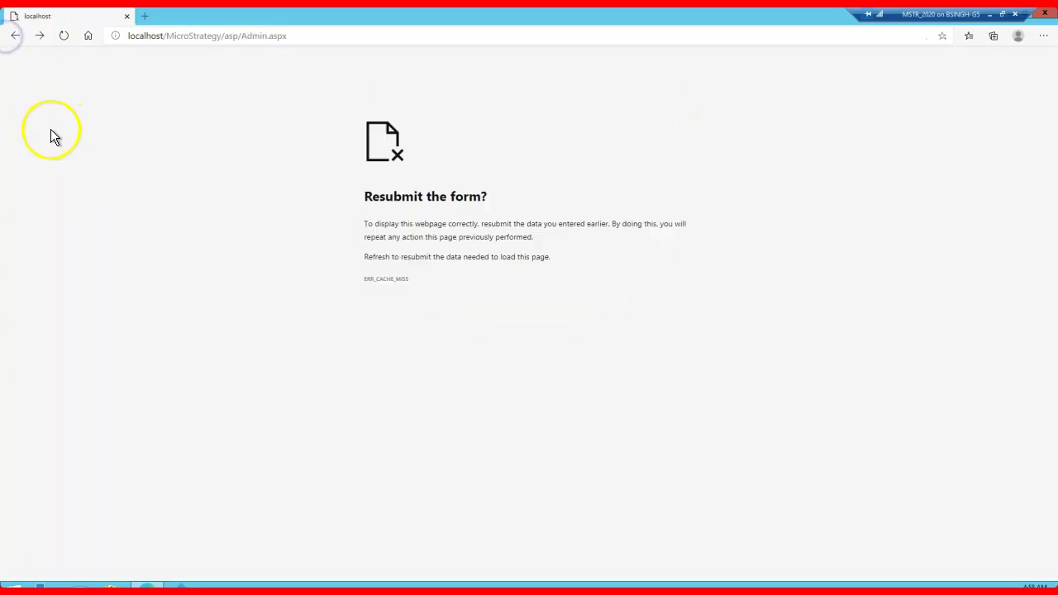
left_click(63, 35)
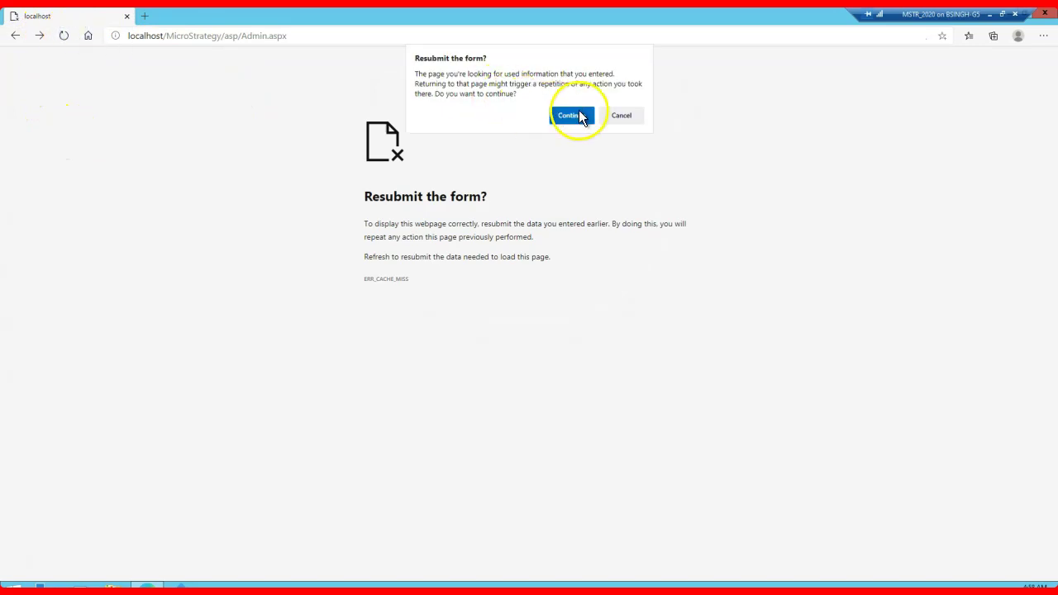
left_click(578, 116)
left_click(40, 91)
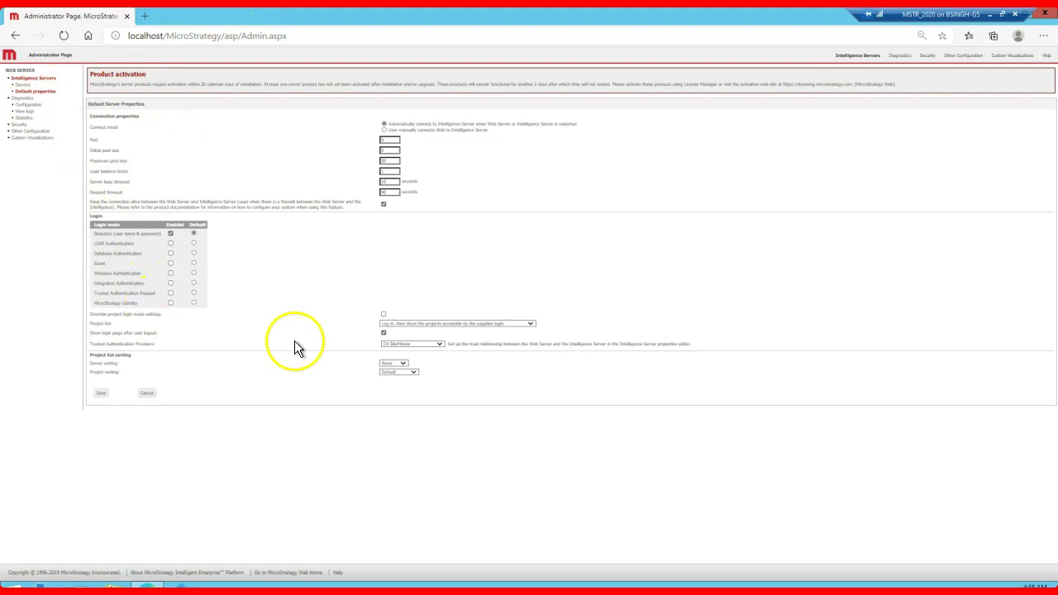
left_click(413, 324)
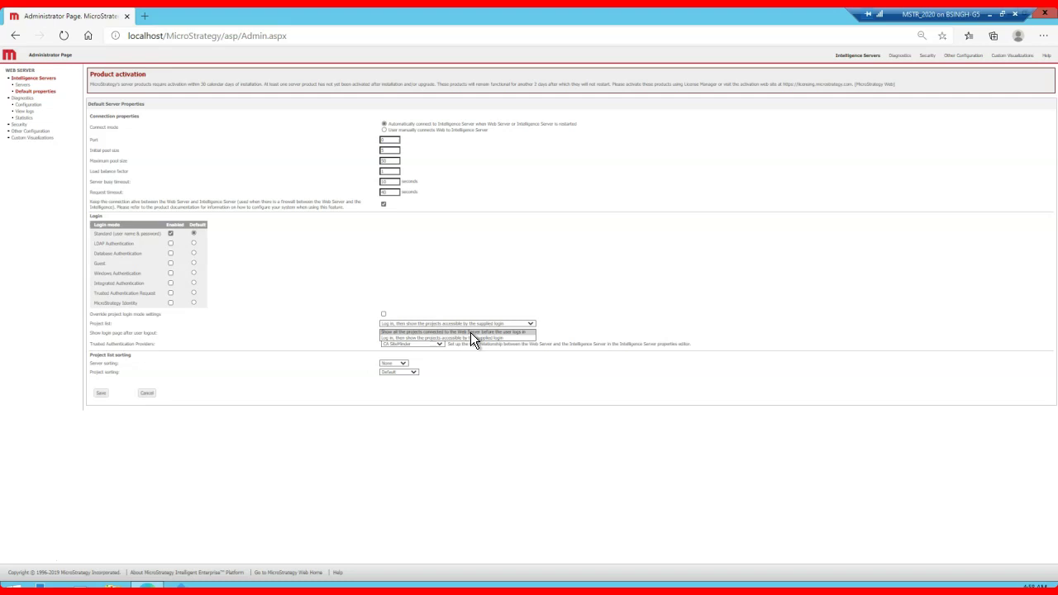
left_click(470, 331)
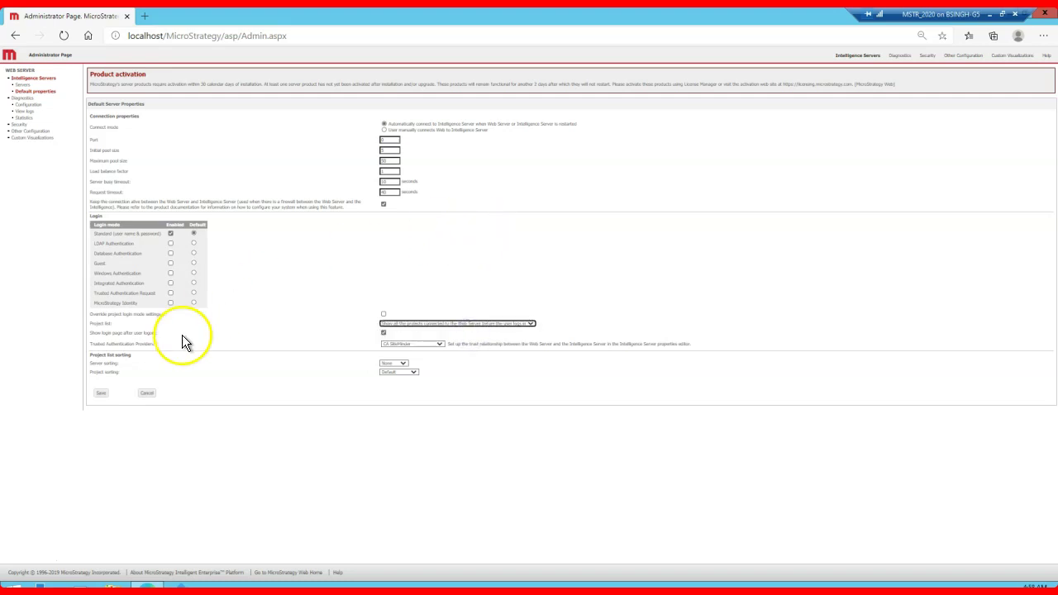
left_click(99, 393)
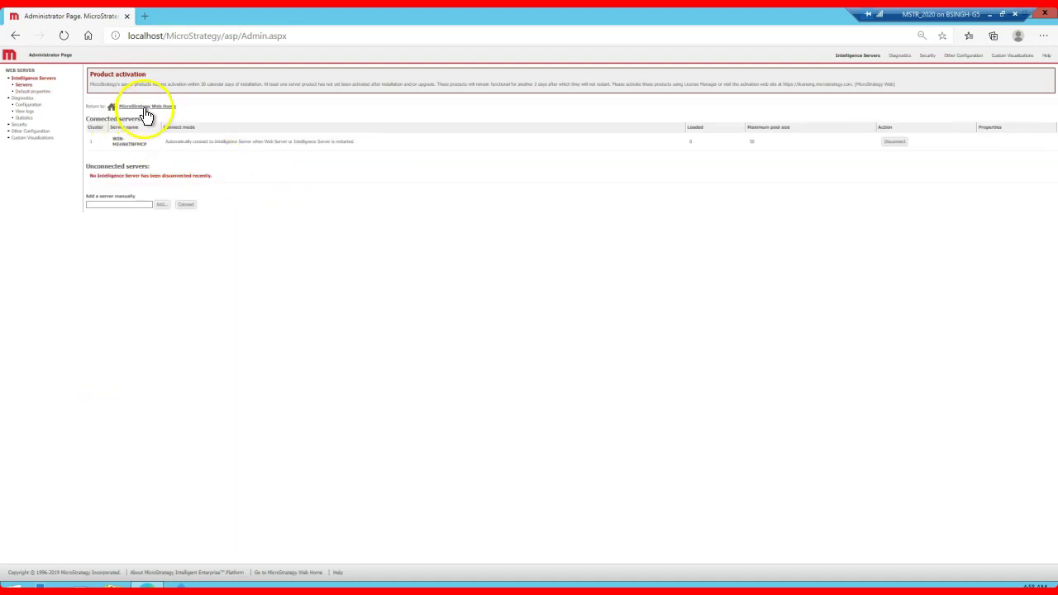
left_click(145, 108)
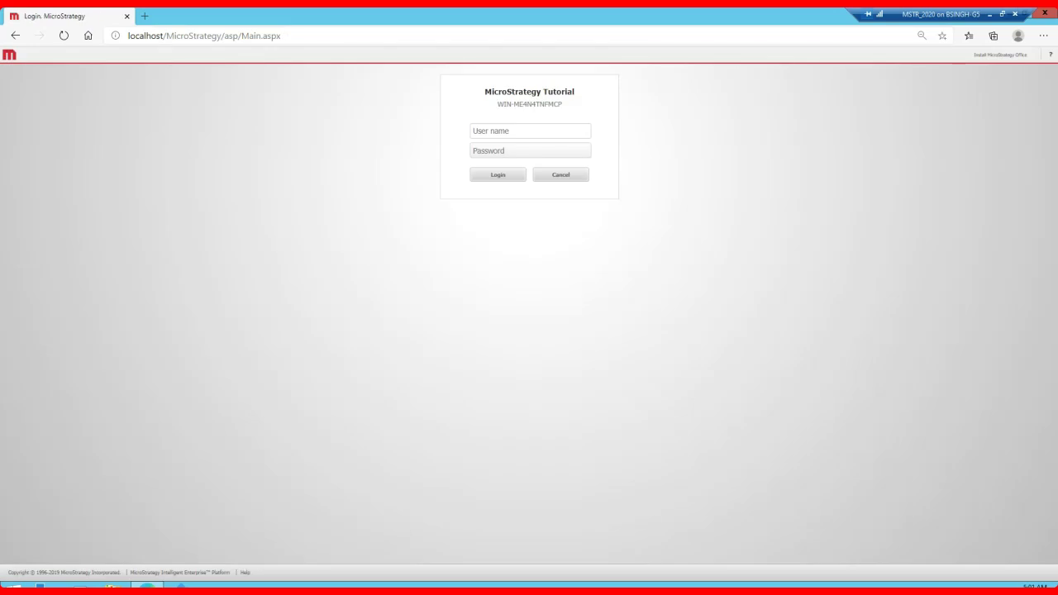
Step: Log in to MicroStrategy Tutorial as administrator and open User Preferences from the account menu
type("administrator")
key("Return")
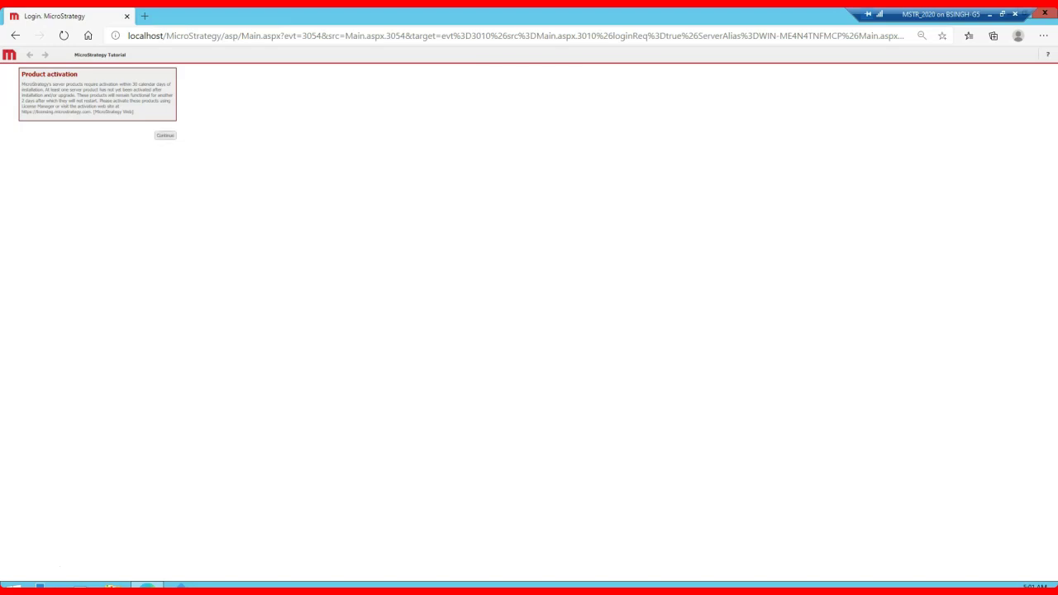
key("Return")
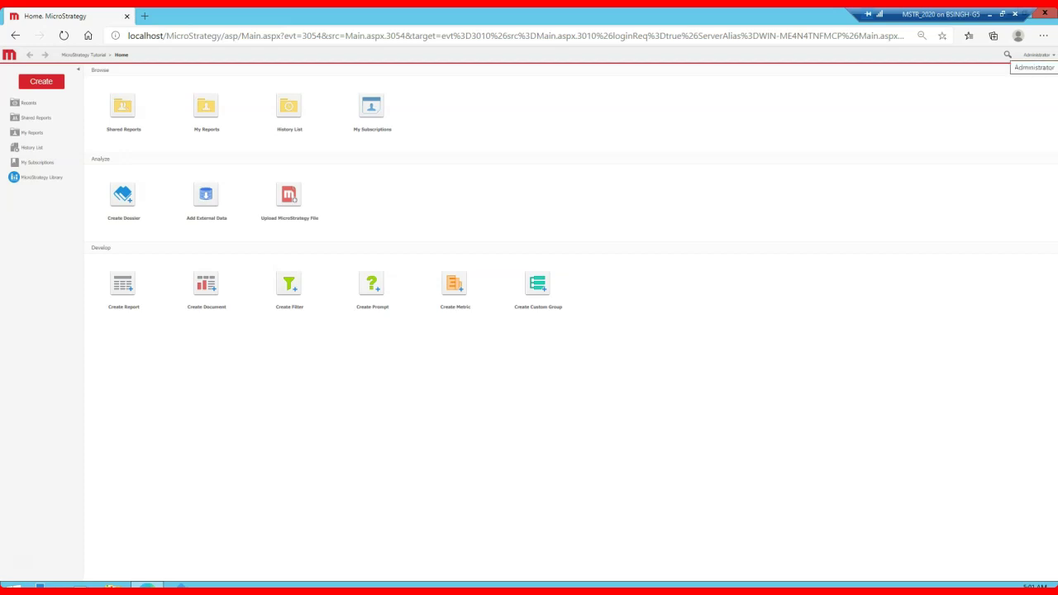
left_click(1038, 55)
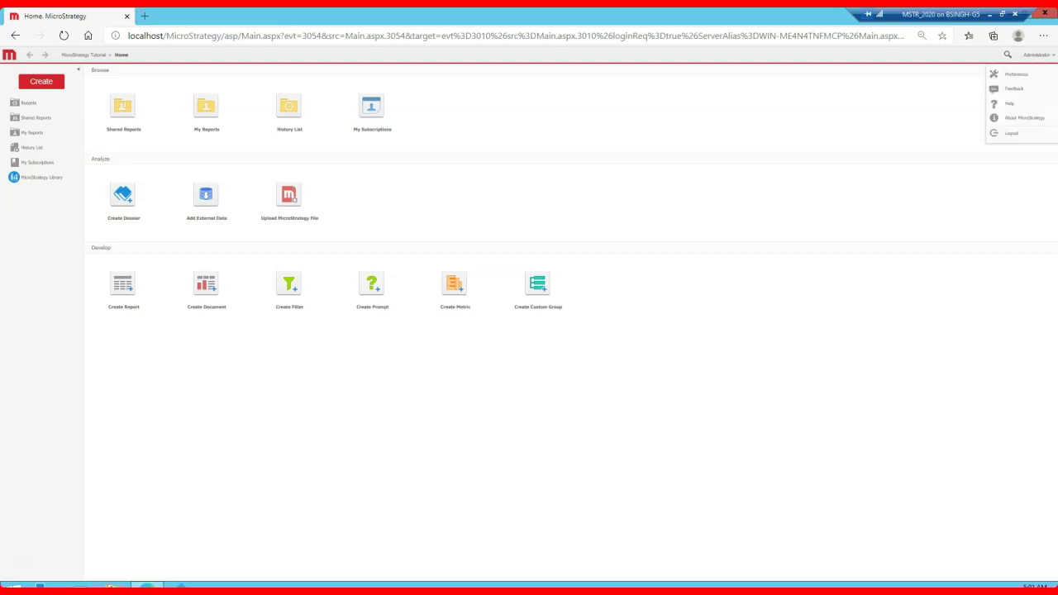
left_click(1022, 75)
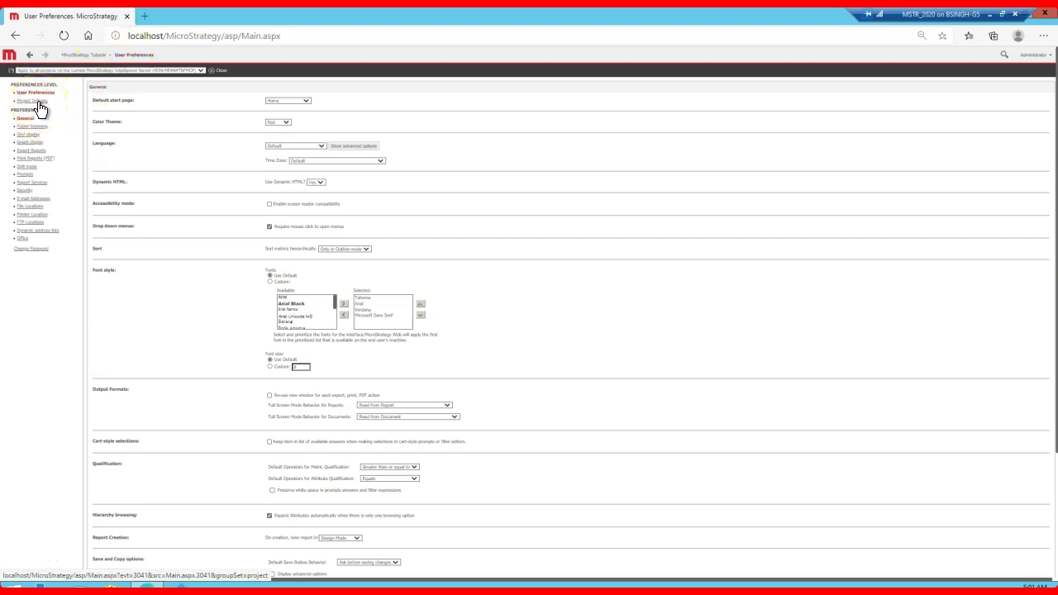
Step: Set the project default colour theme to Gray and apply
left_click(38, 101)
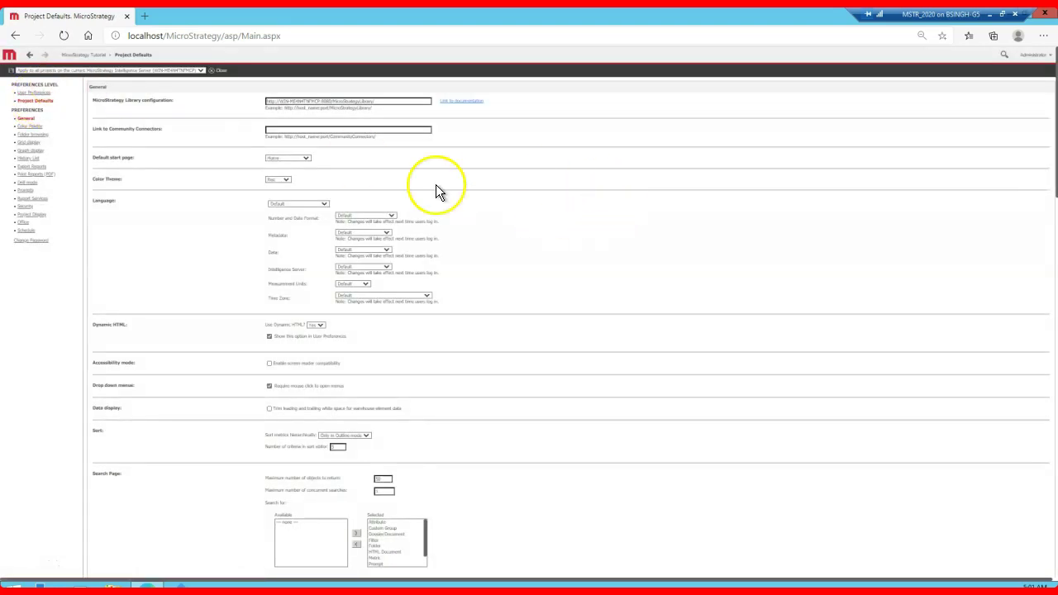
scroll(464, 281, "down", 5)
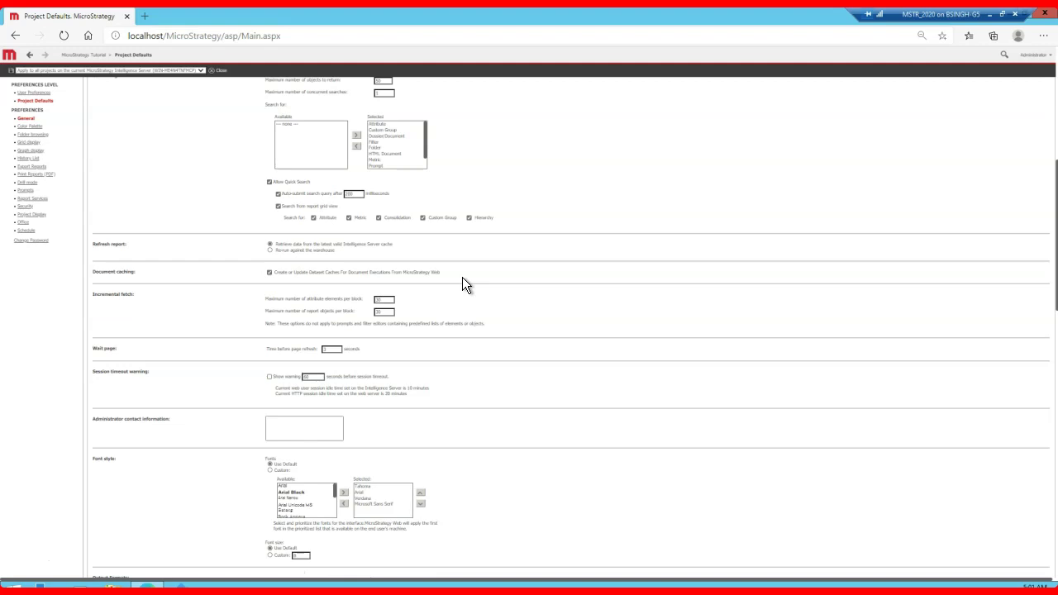
left_click(19, 562)
scroll(50, 330, "up", 5)
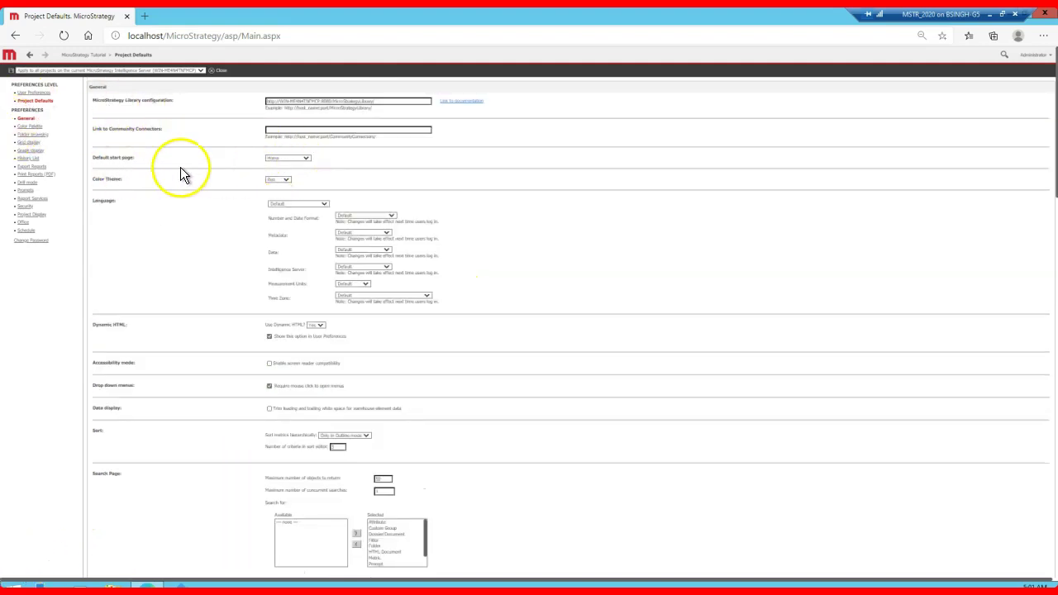
left_click(281, 182)
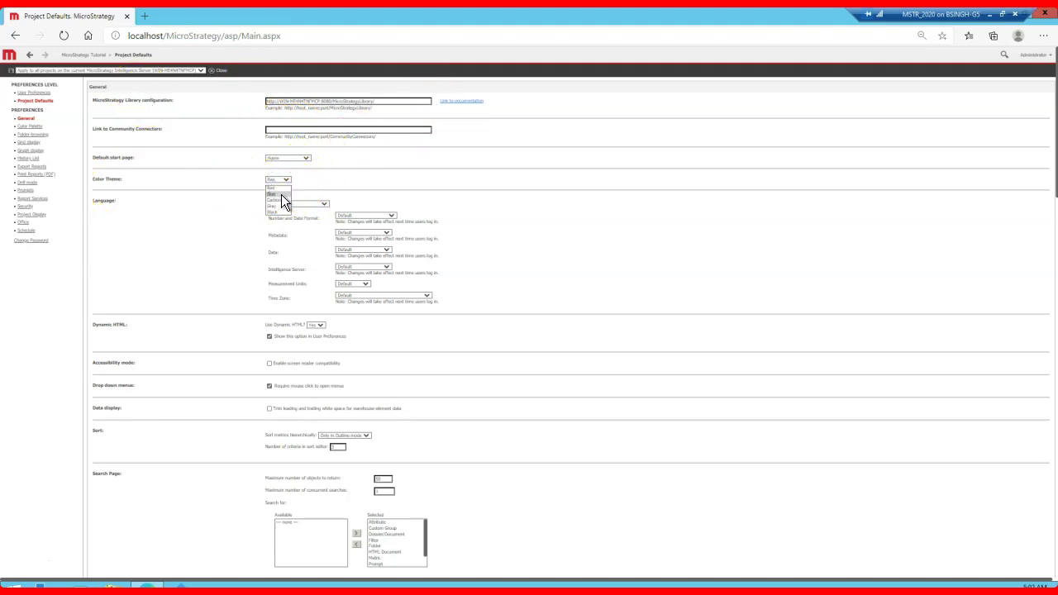
left_click(279, 204)
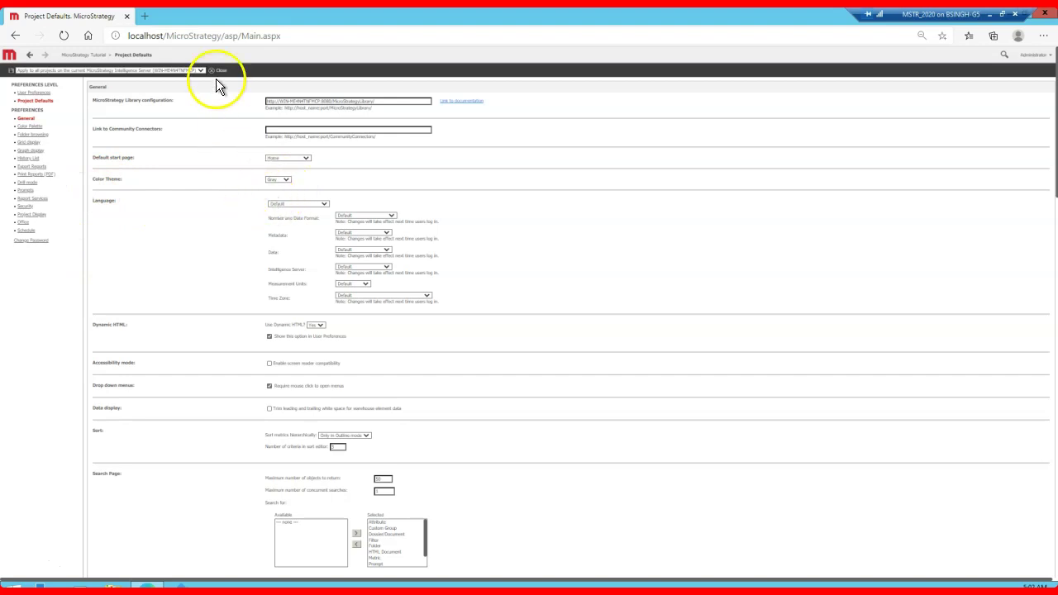
scroll(173, 319, "down", 20)
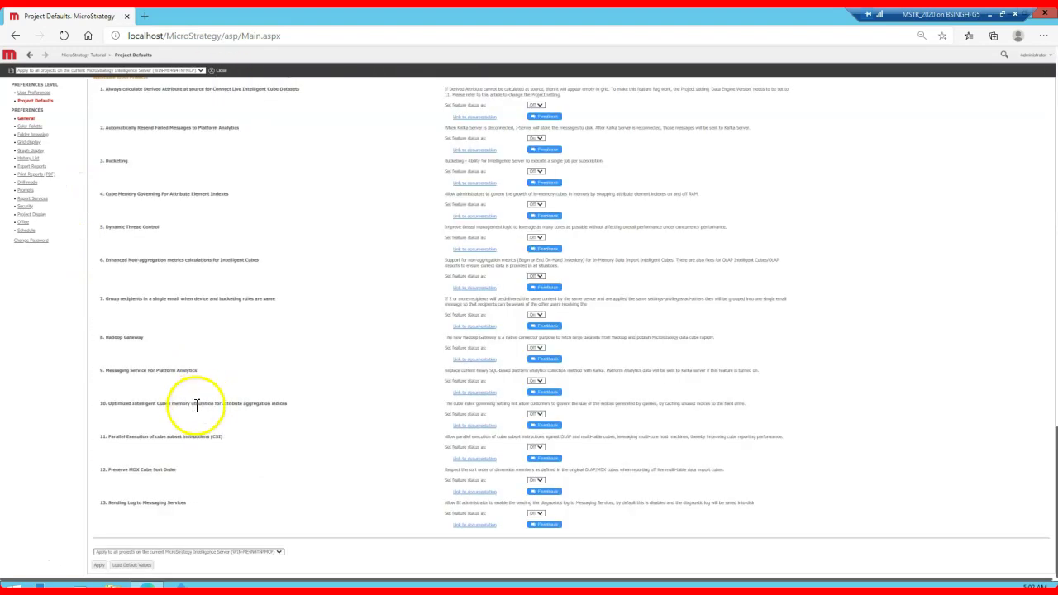
left_click(99, 565)
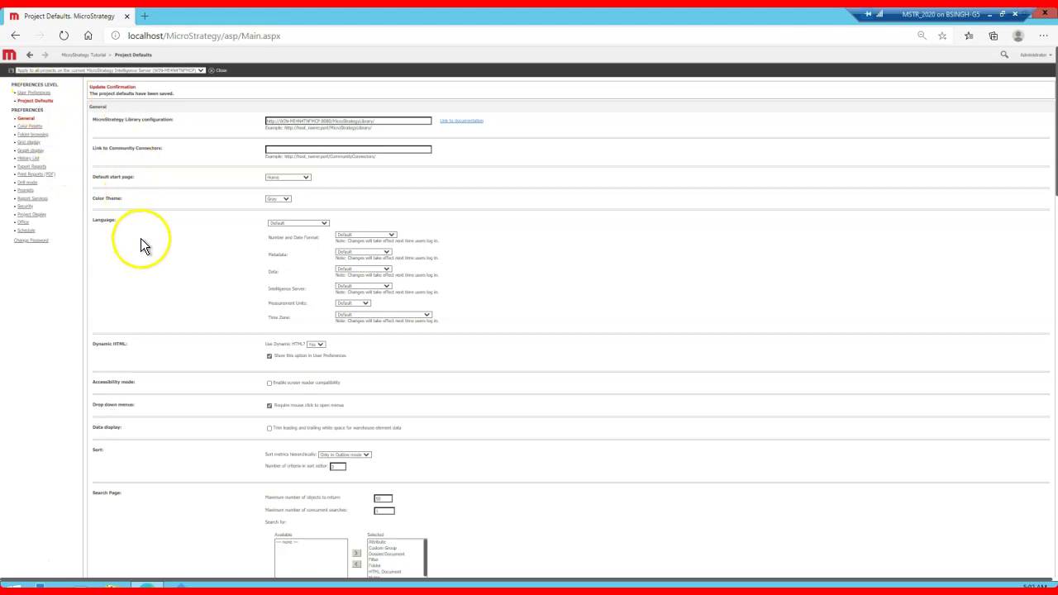
Step: Leave the default start page as Home and the language setting unchanged
scroll(140, 238, "down", 5)
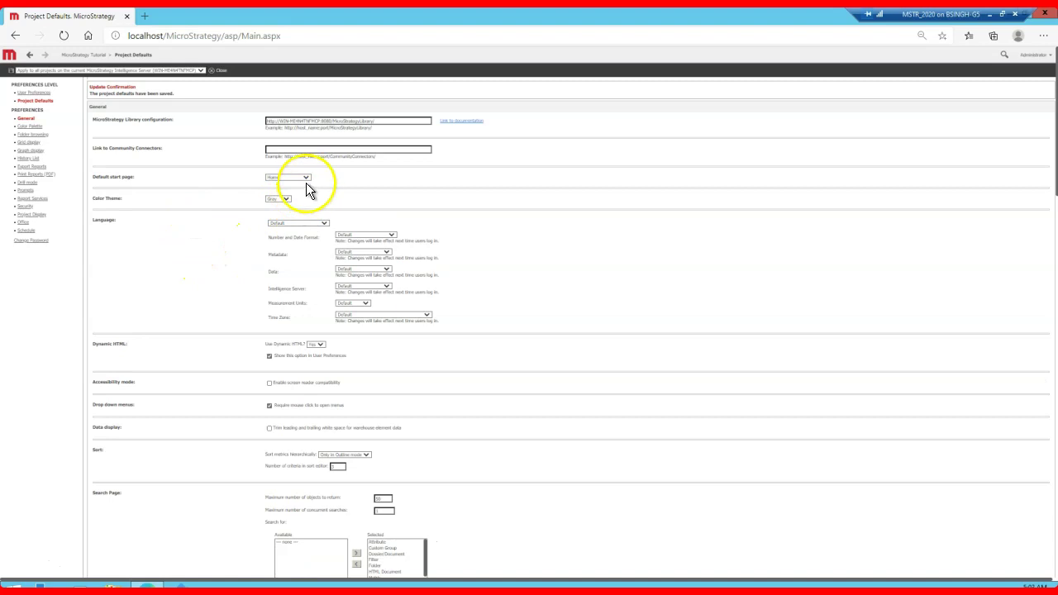
left_click(304, 180)
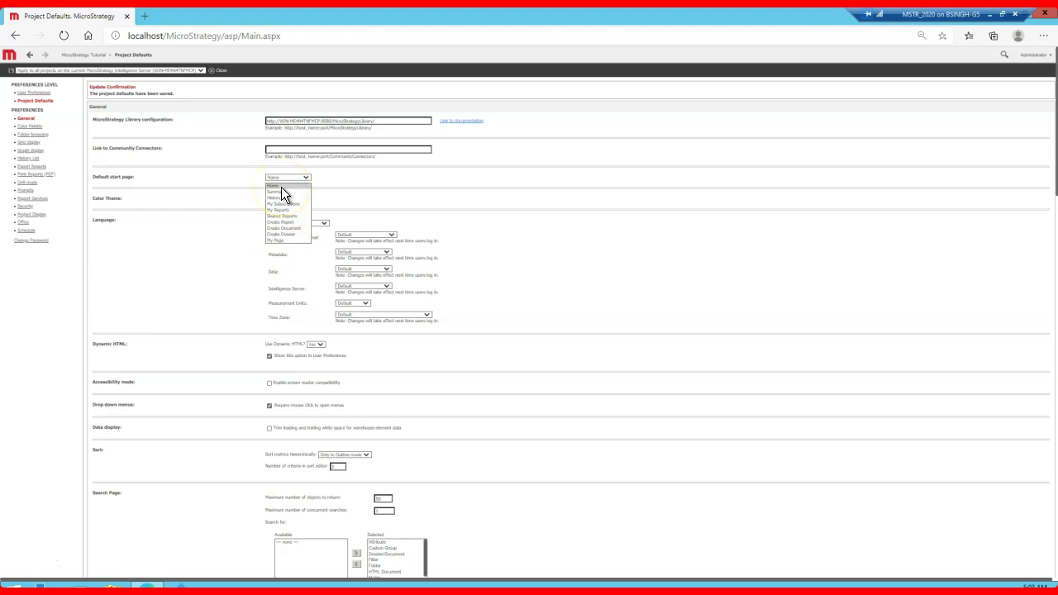
left_click(161, 176)
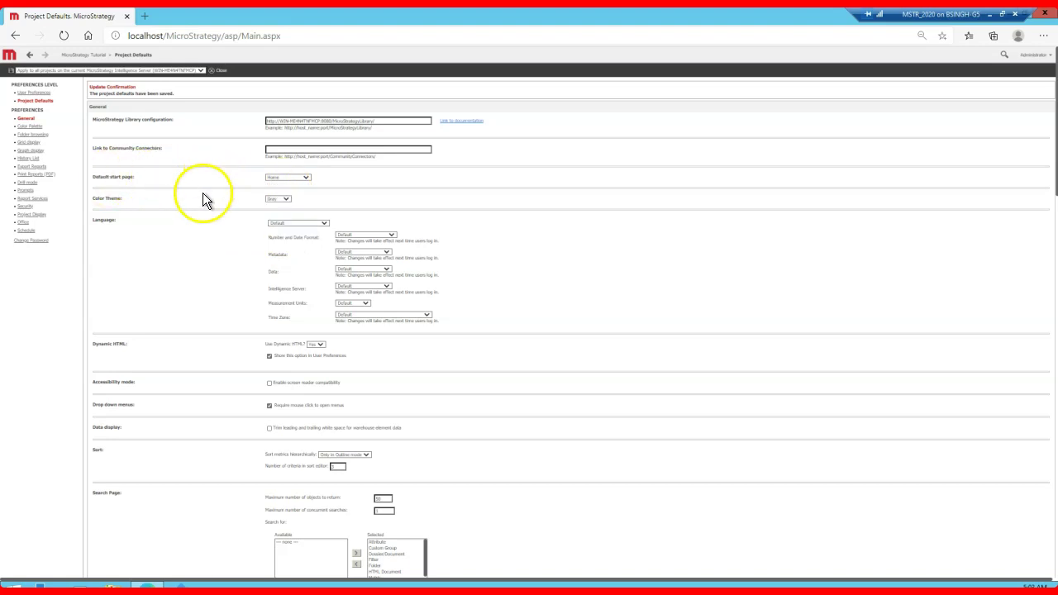
left_click(306, 223)
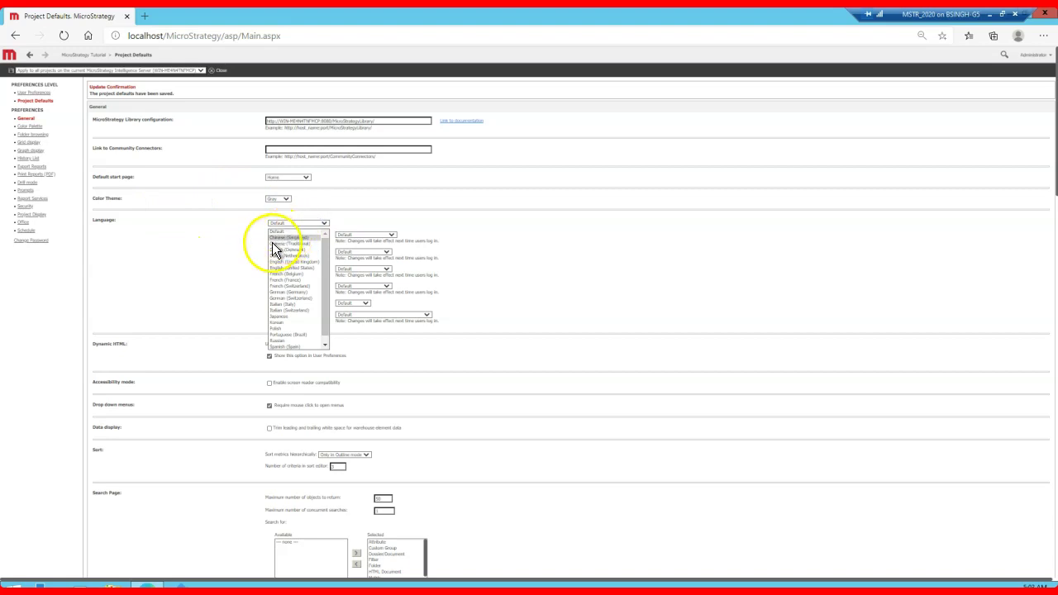
scroll(299, 321, "down", 1)
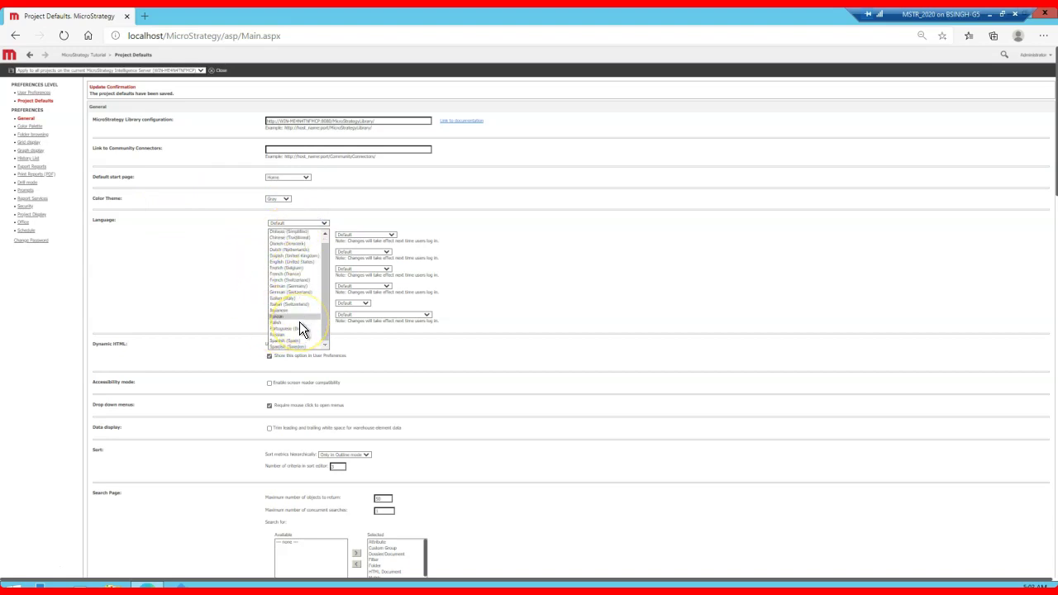
scroll(299, 322, "up", 1)
left_click(225, 267)
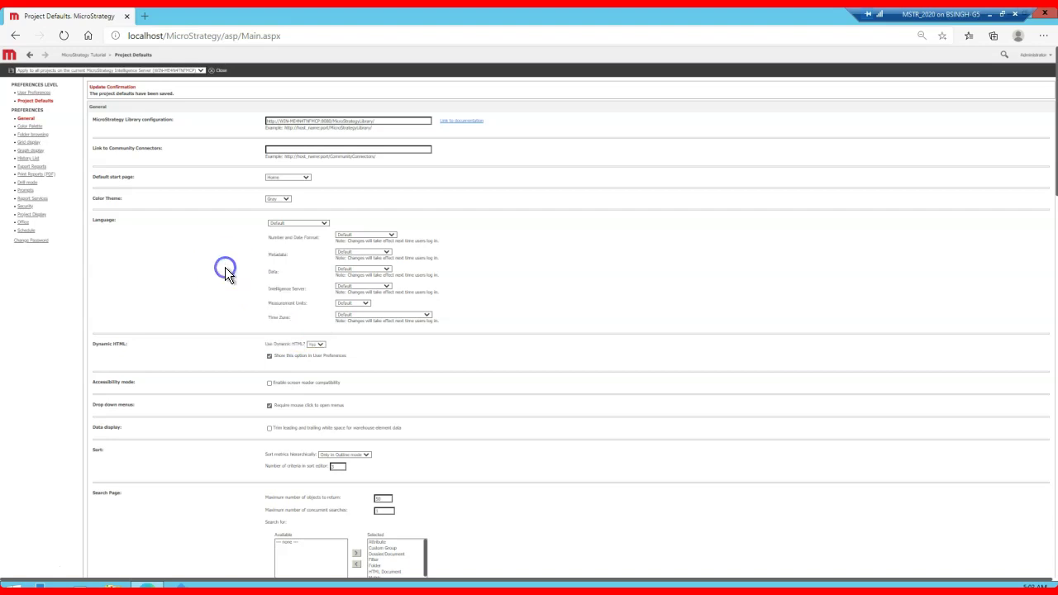
scroll(225, 267, "down", 2)
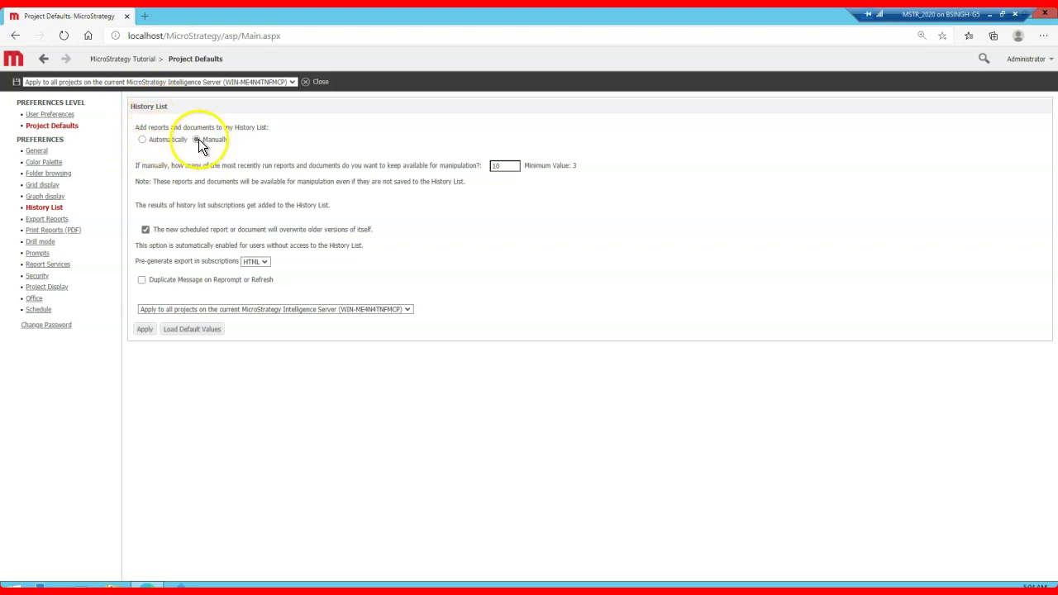
Step: Set the History List to add reports and documents automatically, apply, then go to Security
left_click(142, 140)
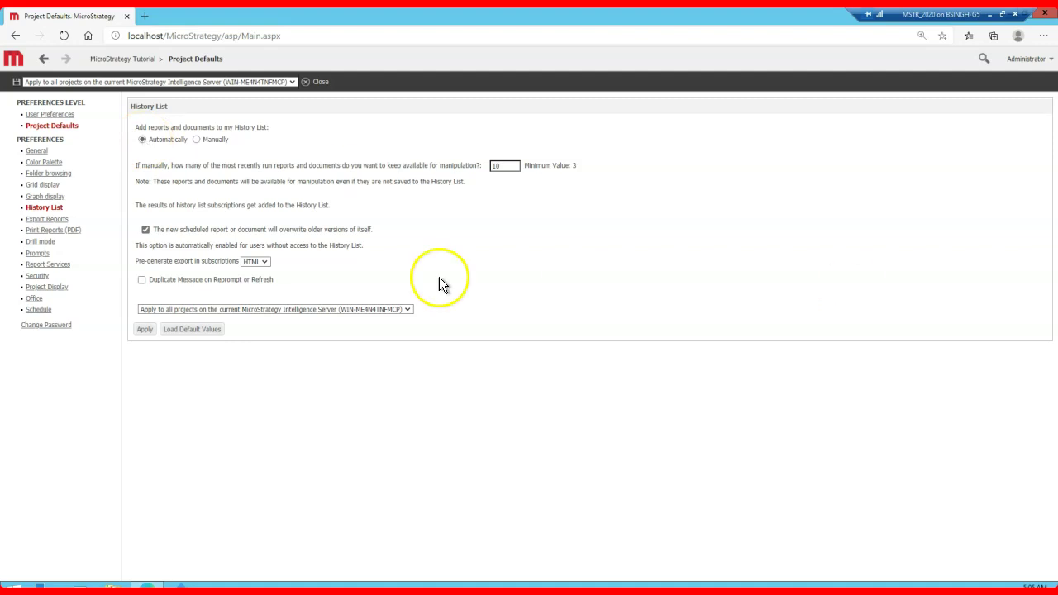
left_click(143, 328)
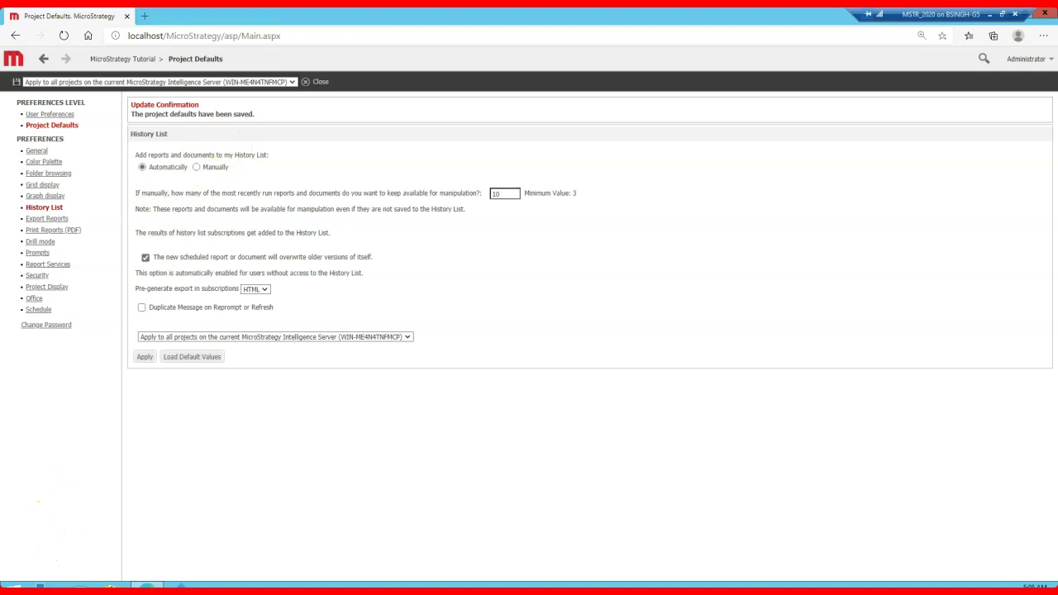
left_click(38, 275)
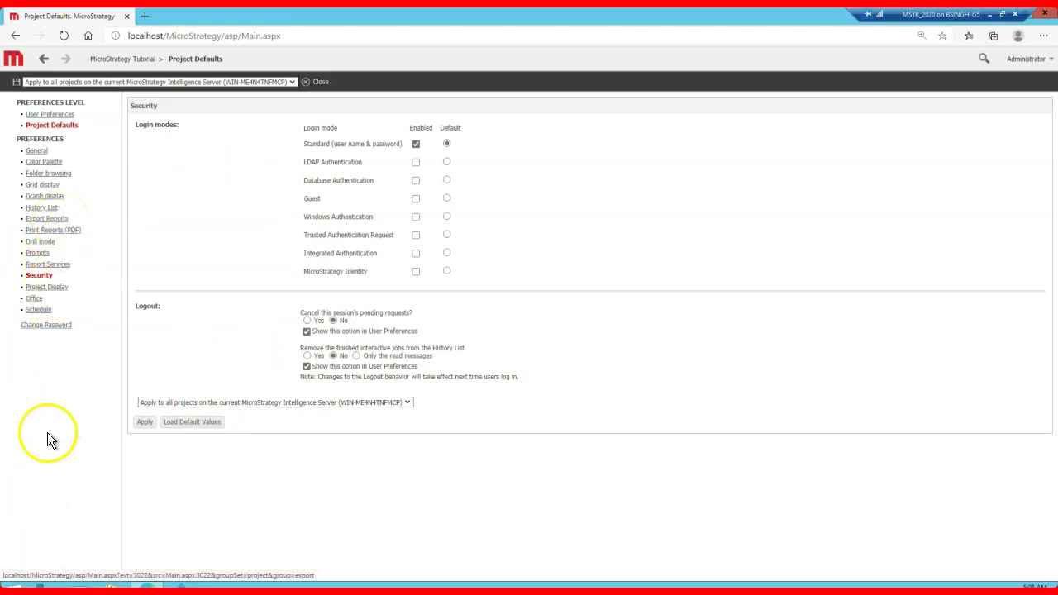
left_click(58, 220)
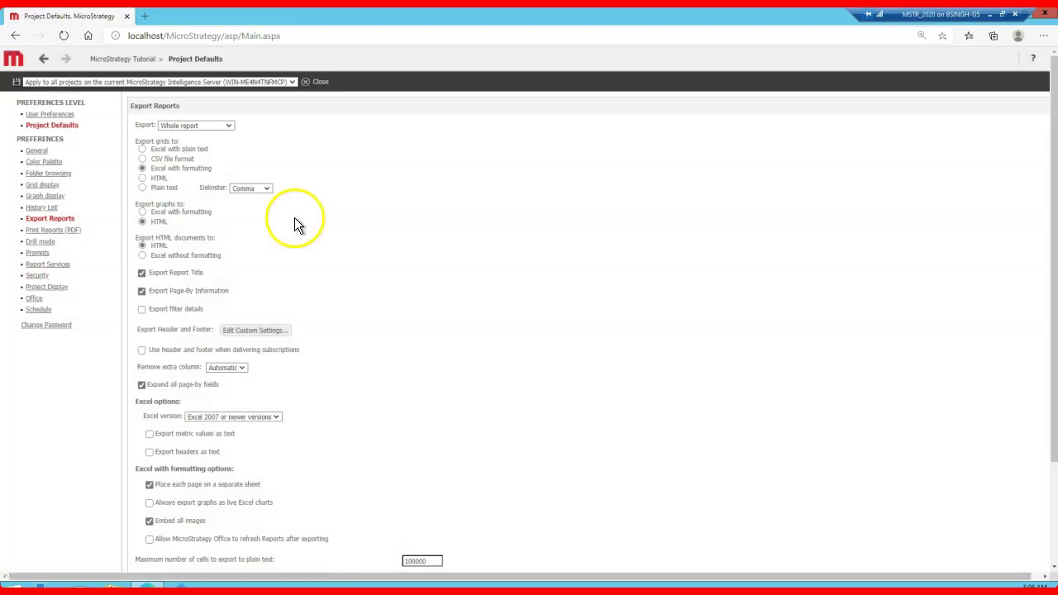
left_click(211, 133)
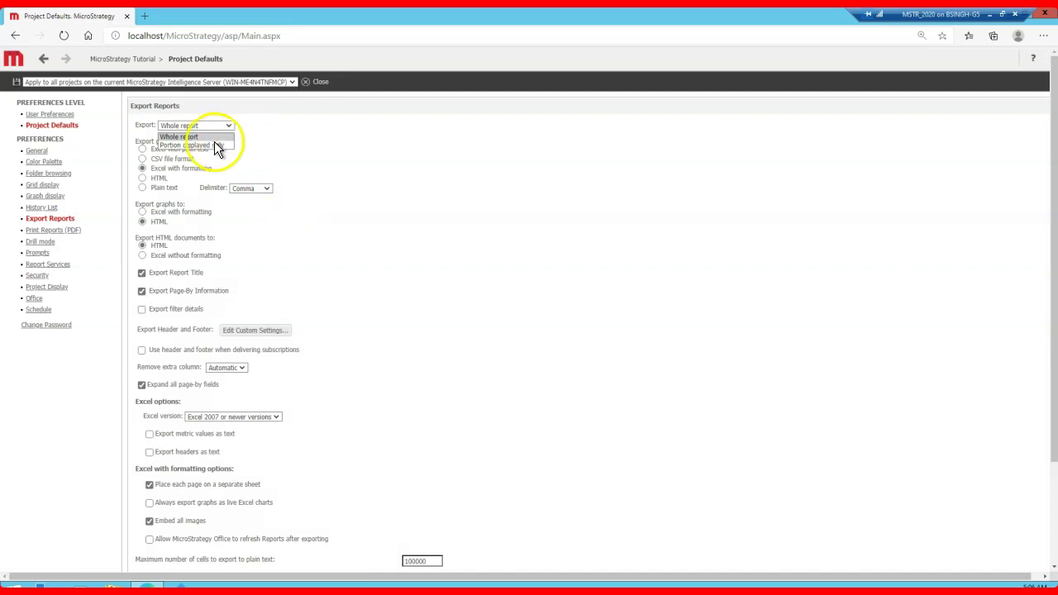
left_click(334, 141)
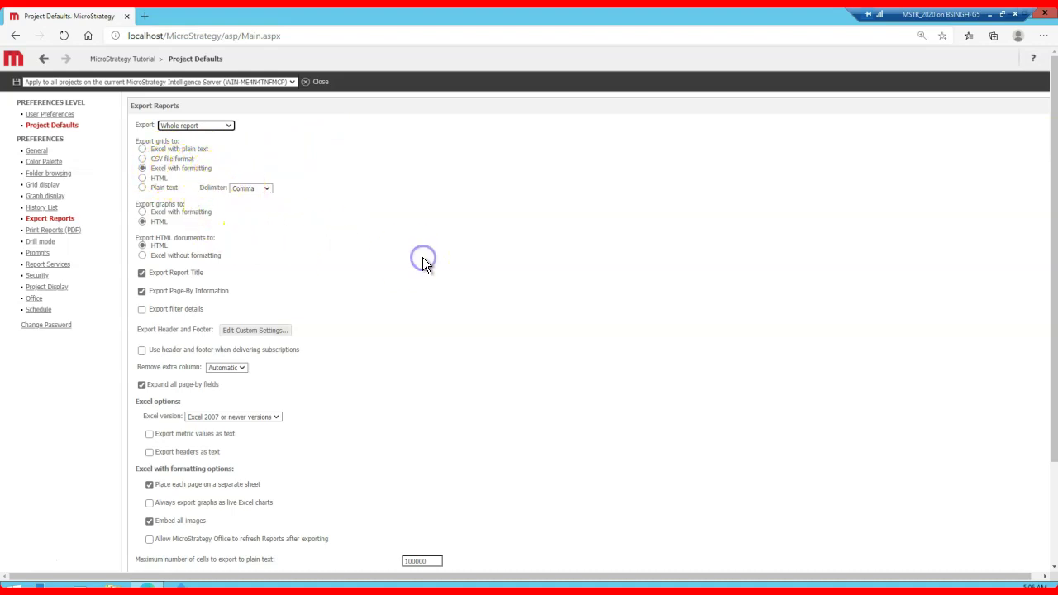
scroll(423, 261, "down", 3)
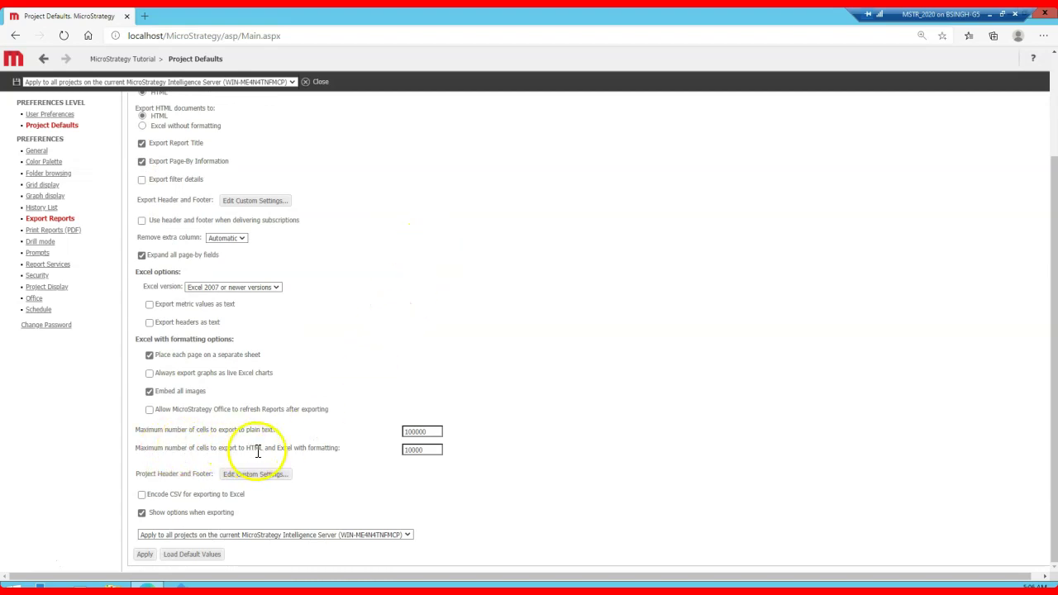
left_click_drag(436, 450, 390, 459)
left_click_drag(437, 431, 385, 435)
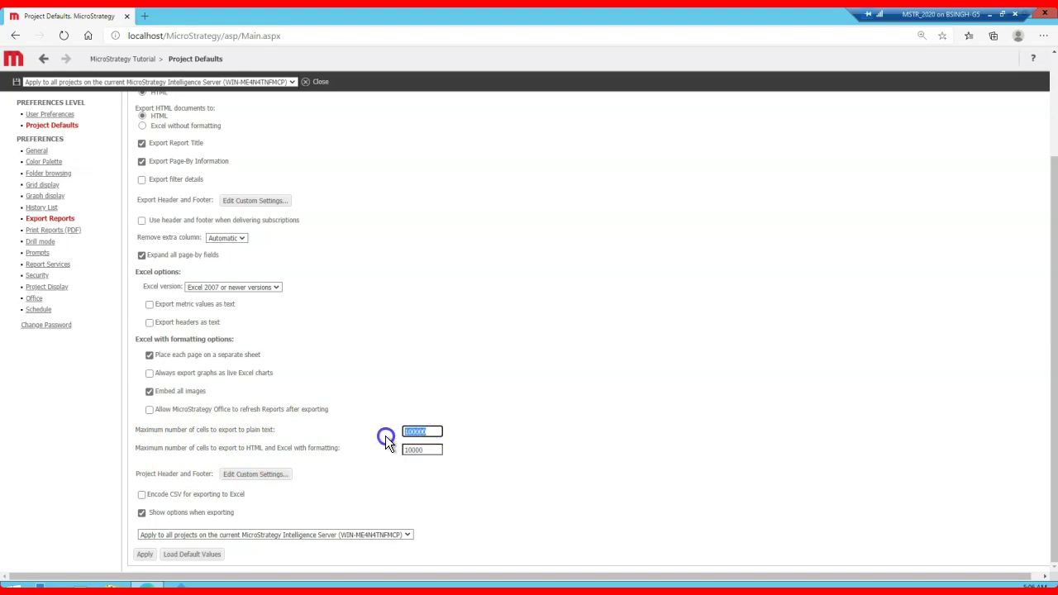
left_click(437, 450)
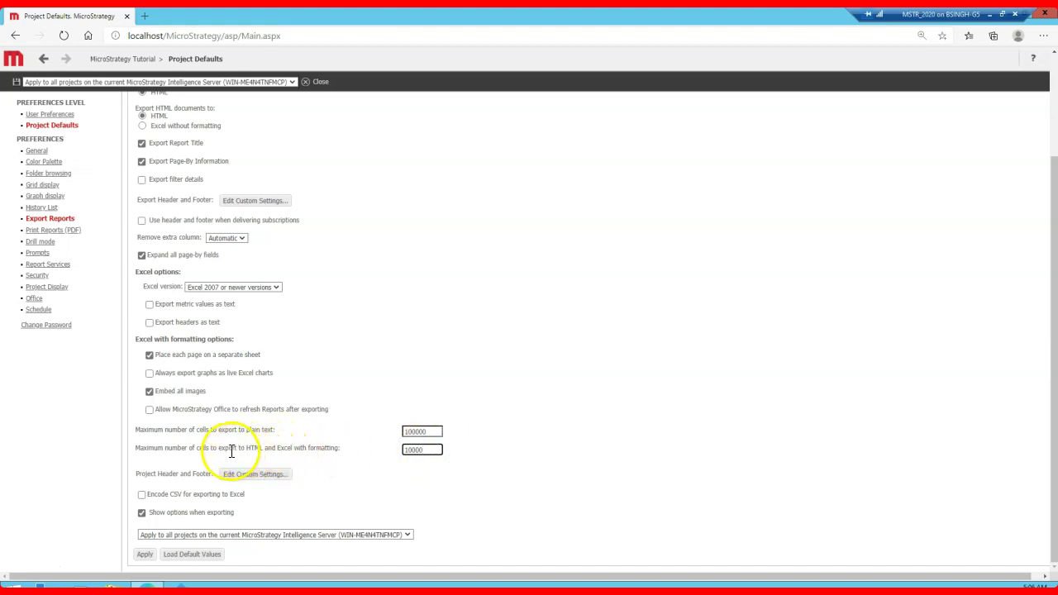
left_click_drag(430, 450, 397, 448)
left_click(427, 452)
left_click(432, 450)
left_click(420, 447)
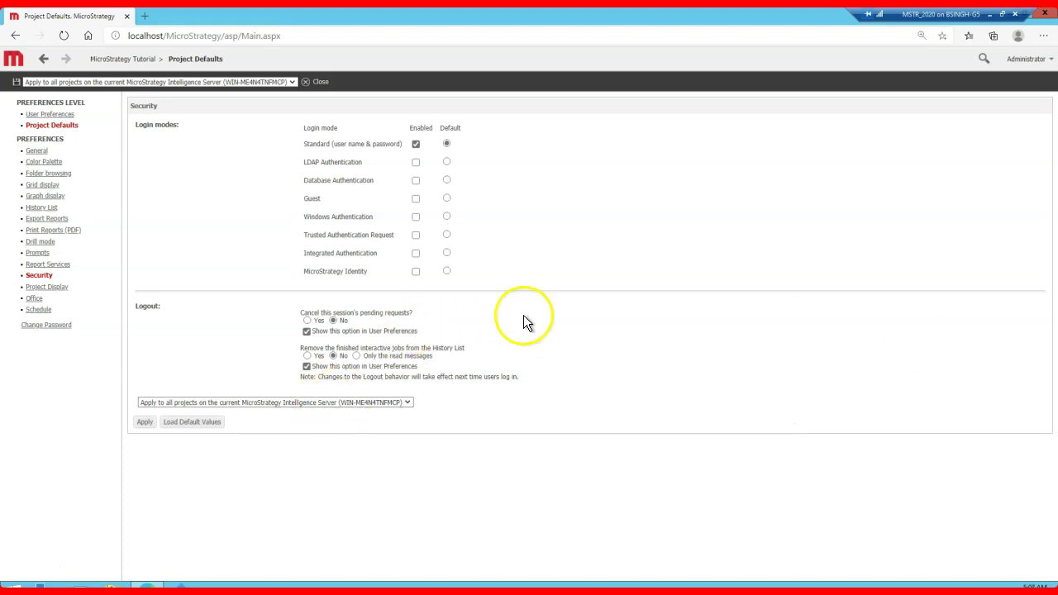
Step: Apply the Security login and logout settings as project defaults
left_click(145, 421)
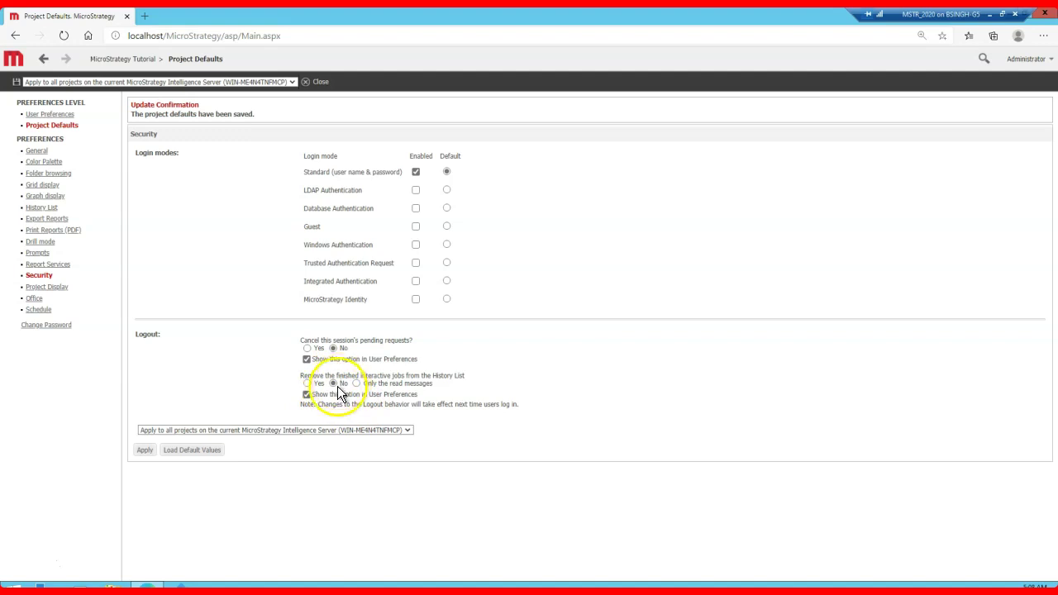
left_click(27, 570)
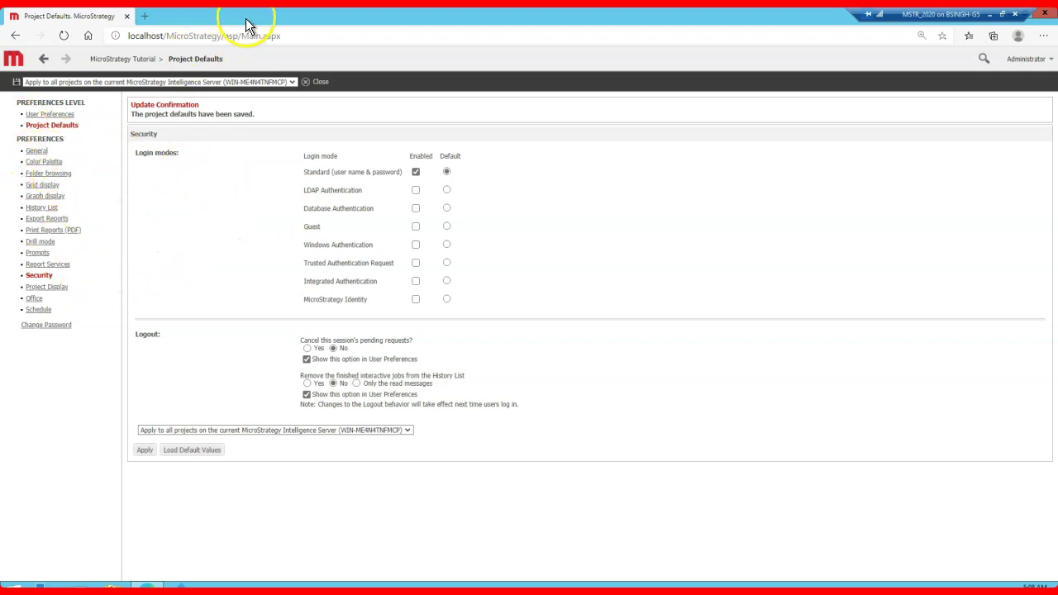
Step: Open General preferences and scroll down to the feature settings such as Hadoop Gateway
left_click(40, 152)
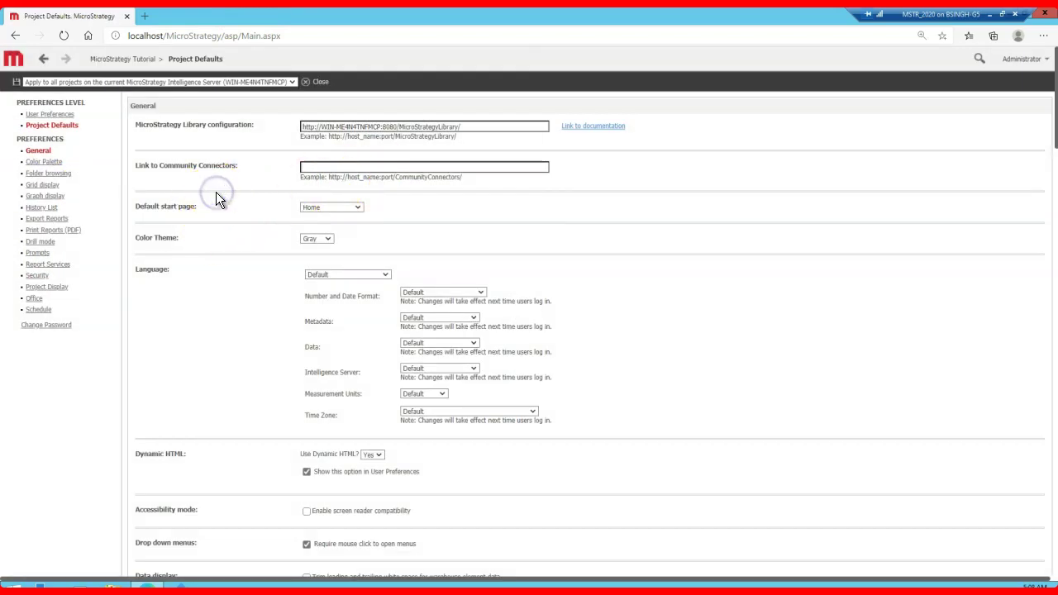
scroll(190, 232, "down", 5)
scroll(167, 256, "down", 4)
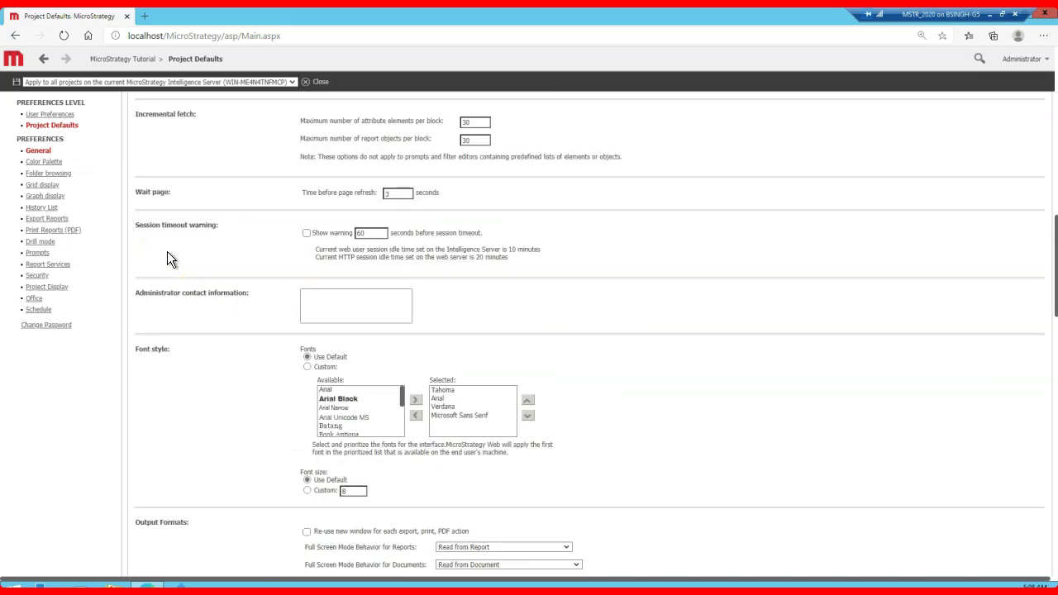
scroll(183, 335, "down", 3)
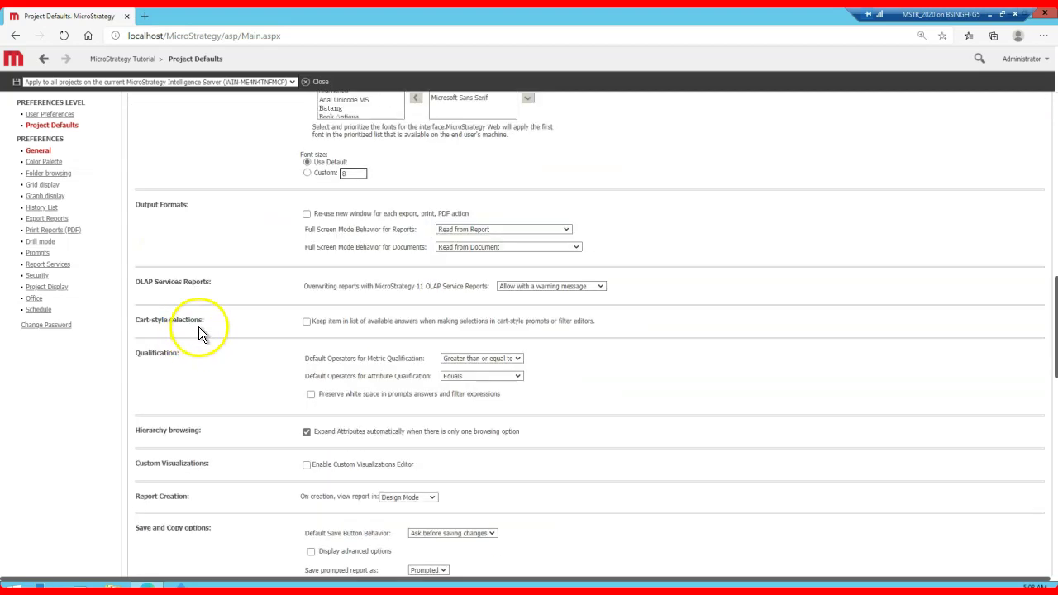
scroll(202, 333, "up", 3)
scroll(203, 283, "up", 10)
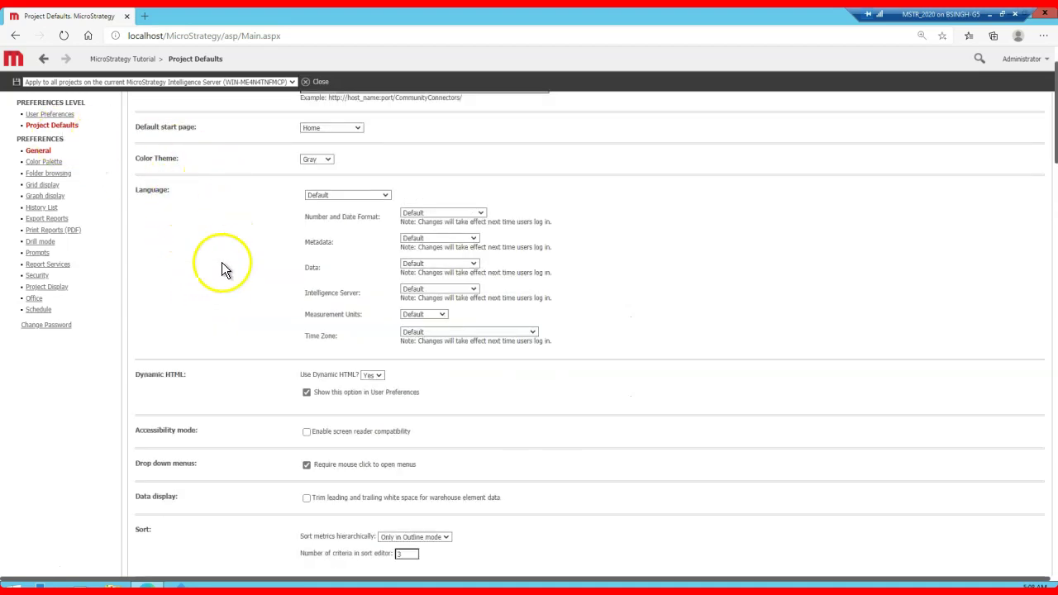
scroll(218, 297, "up", 1)
scroll(218, 297, "down", 2)
scroll(217, 299, "down", 20)
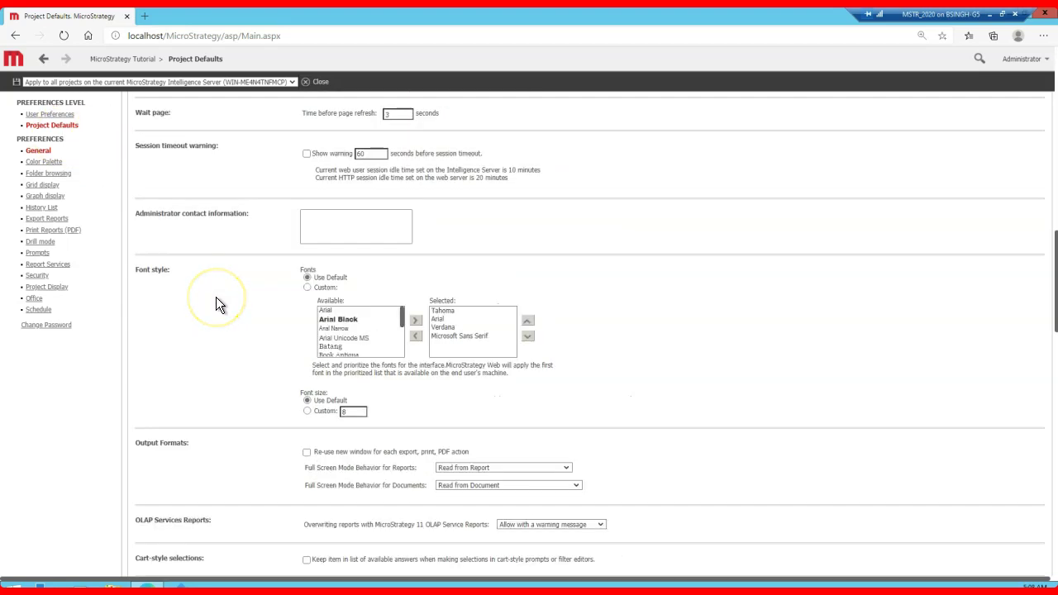
scroll(211, 336, "down", 6)
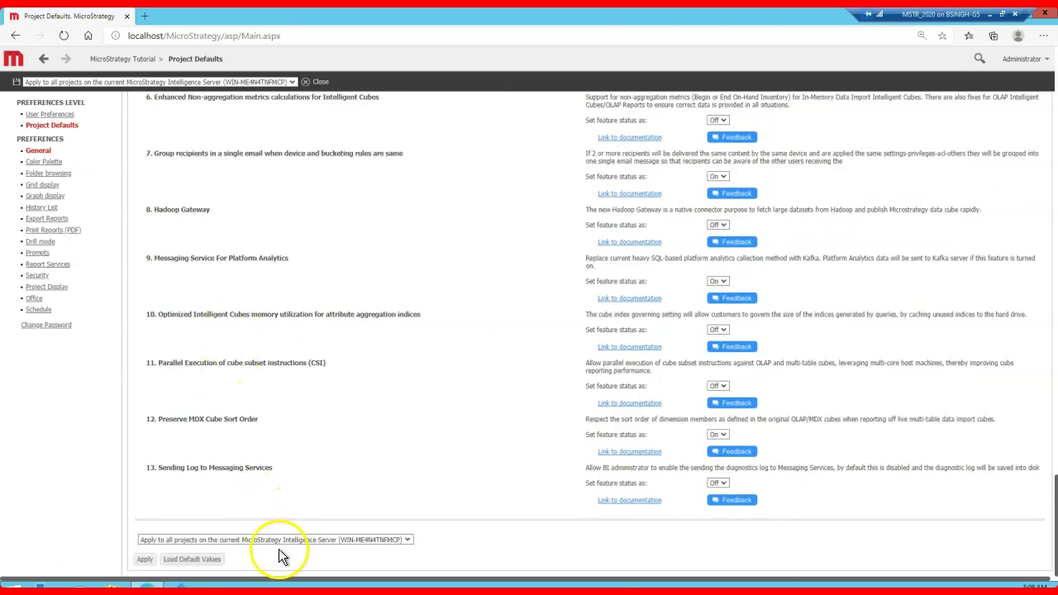
Step: Set the preferences scope to 'Apply to current project (MicroStrategy Tutorial)'
left_click(329, 539)
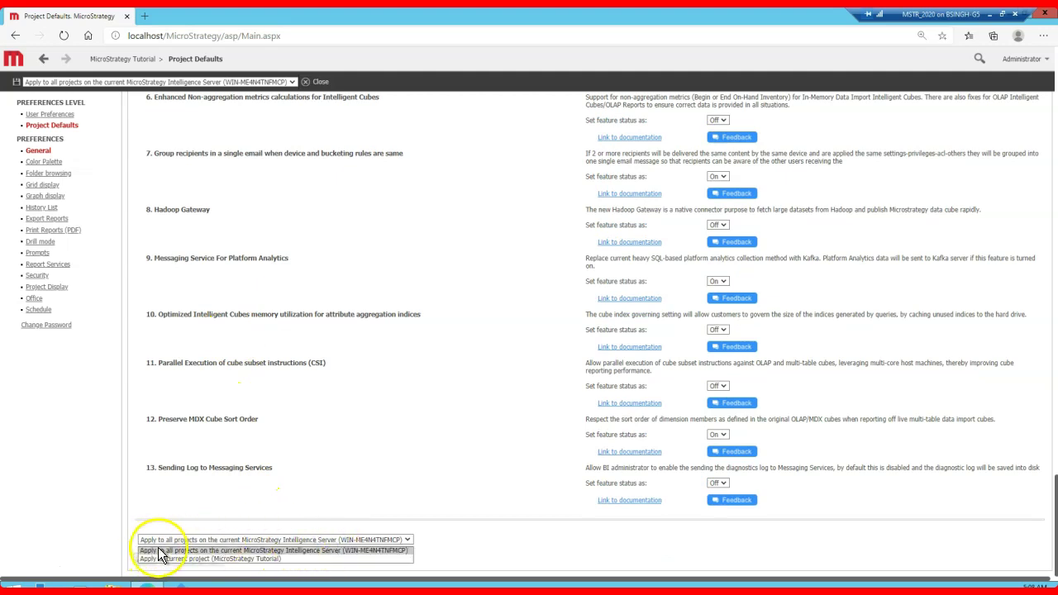
left_click(281, 497)
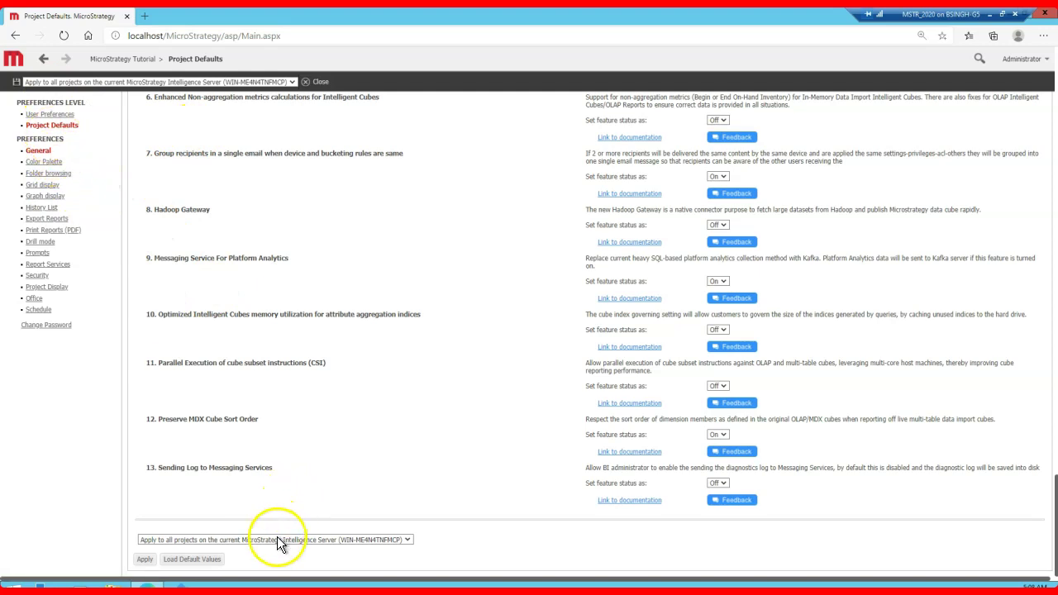
left_click(233, 542)
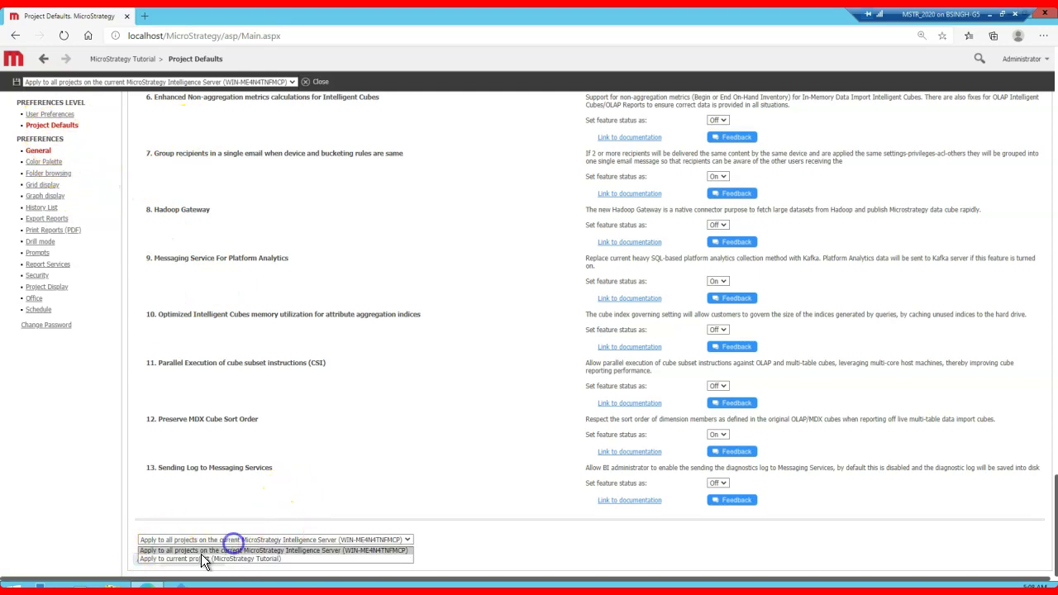
left_click(236, 514)
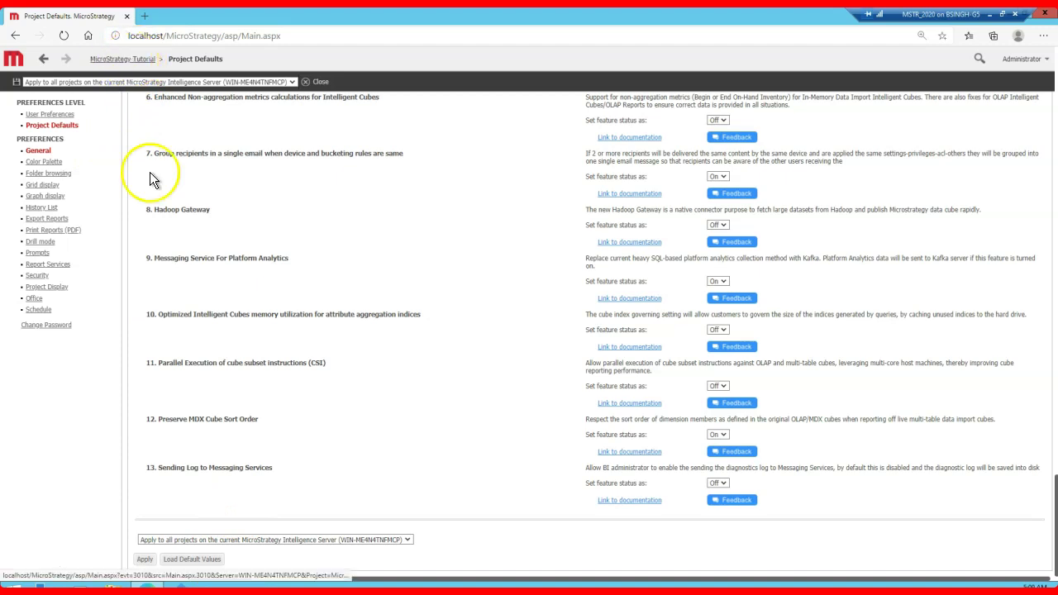
left_click(281, 539)
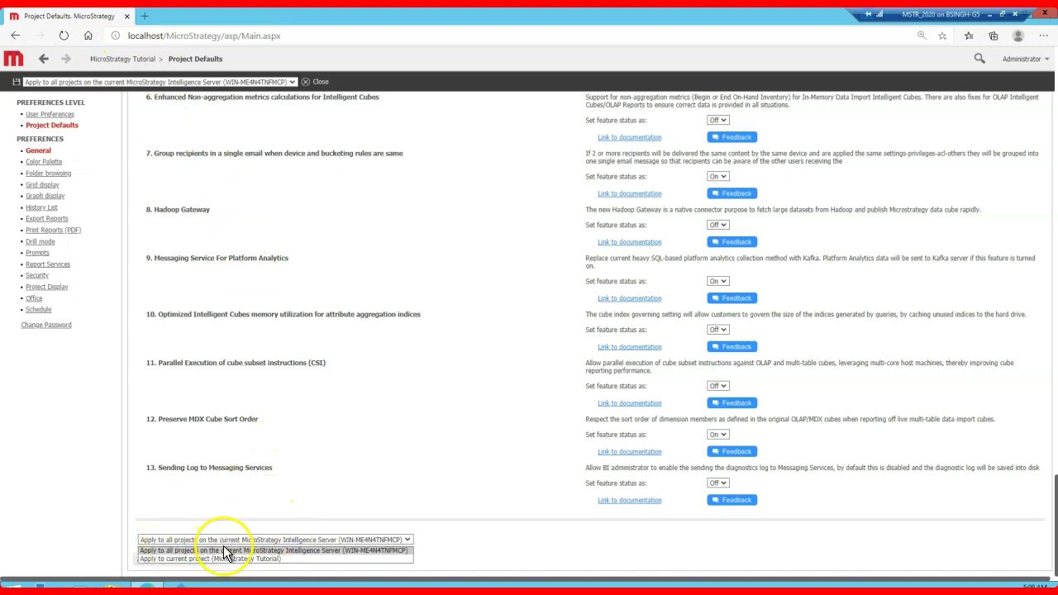
left_click(210, 494)
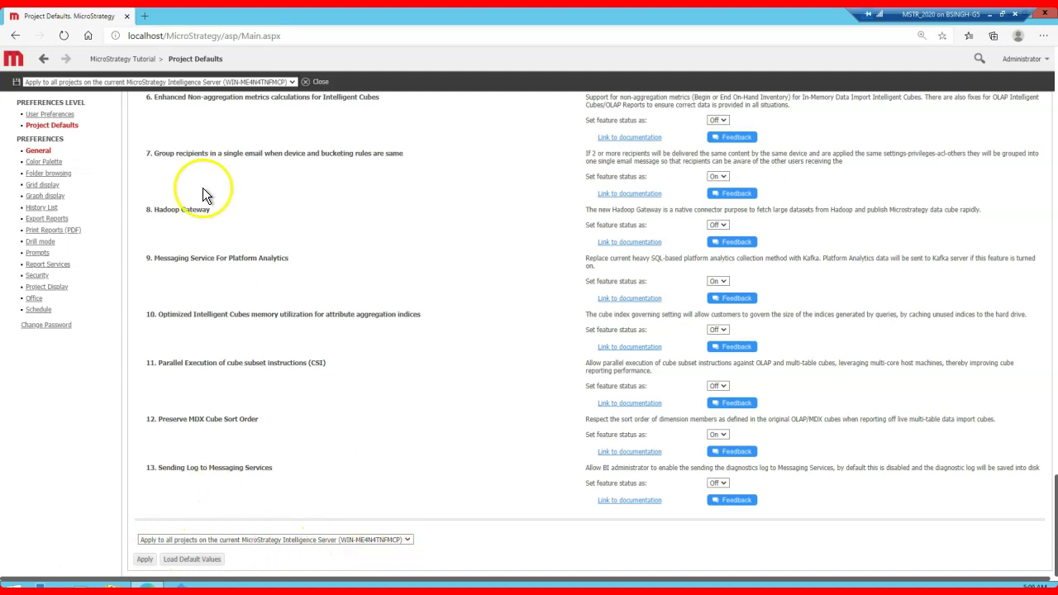
left_click(300, 541)
left_click(283, 559)
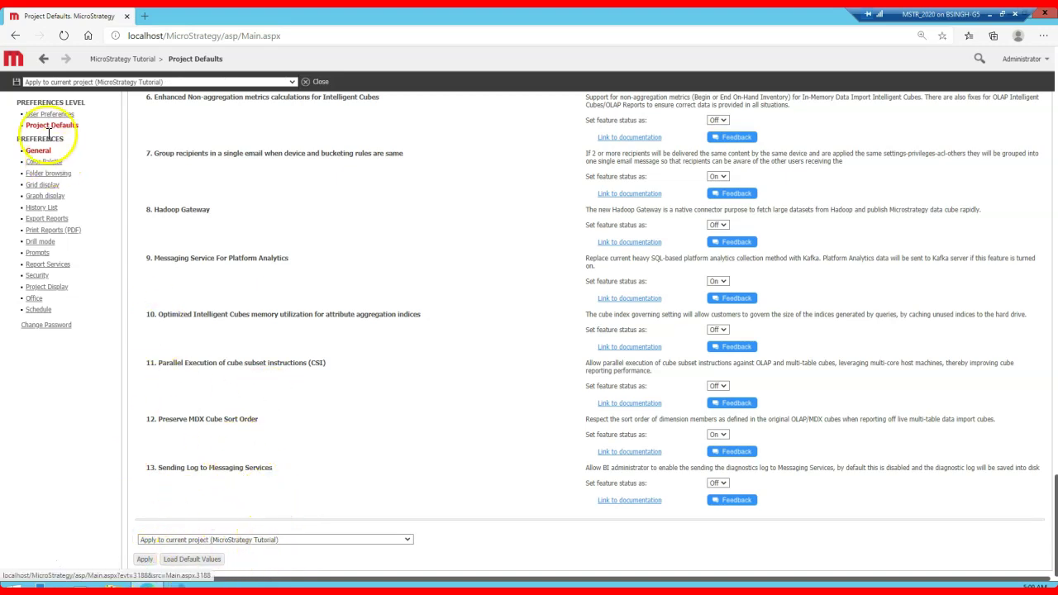
Step: Run Employee Birthdays from Shared Reports > Subject Areas > Human Resources Analysis, then go back to the folder
left_click(13, 60)
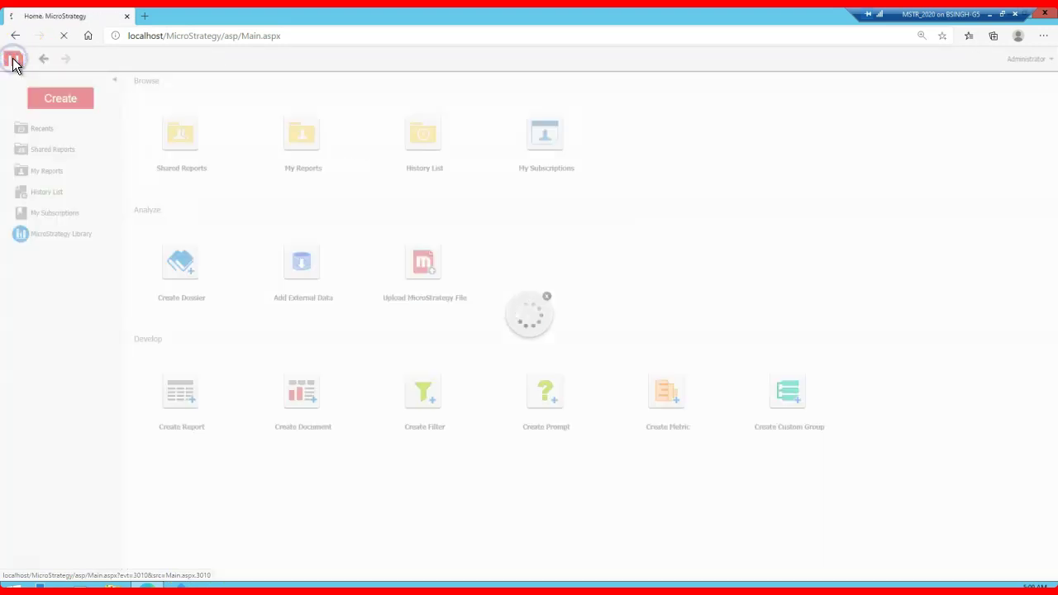
left_click(190, 130)
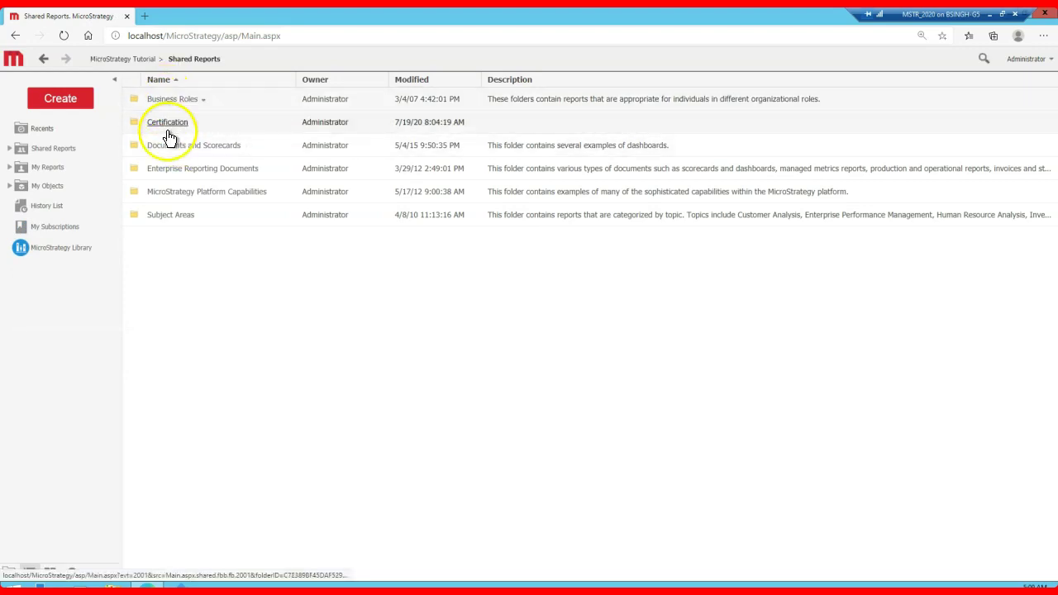
left_click(164, 215)
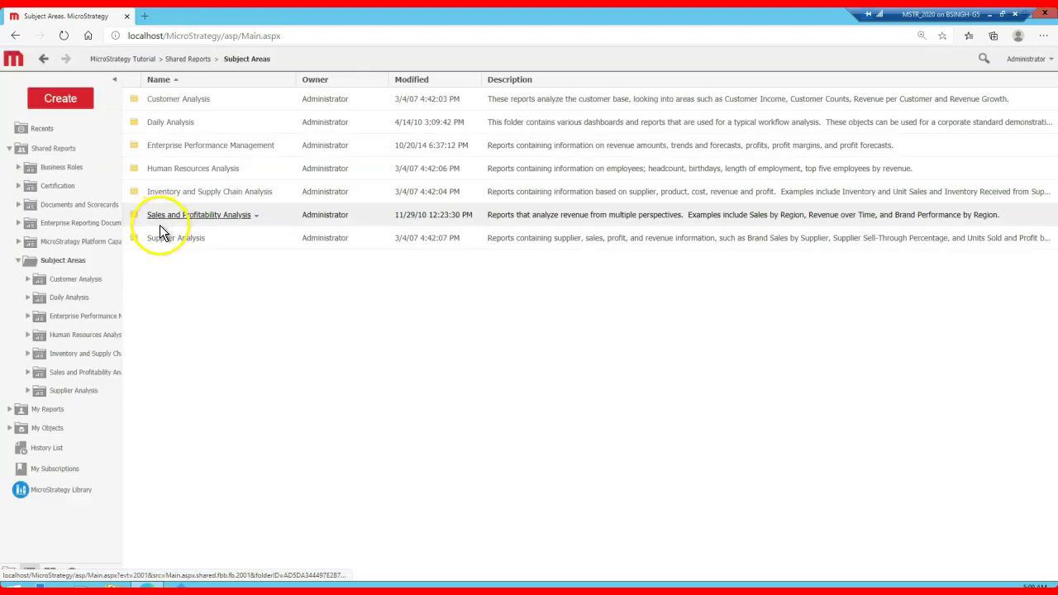
left_click(171, 175)
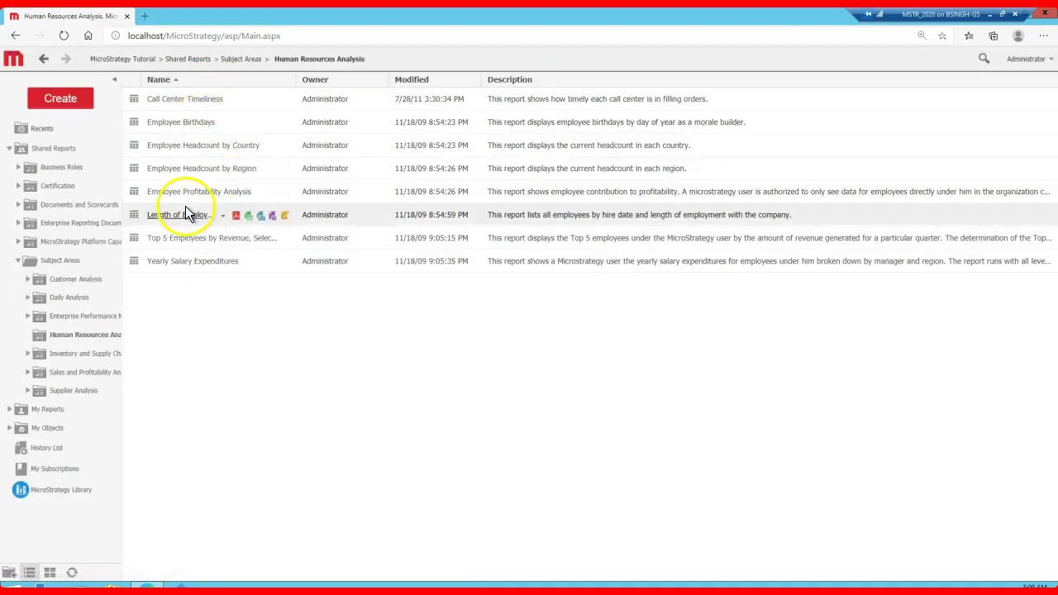
left_click(185, 124)
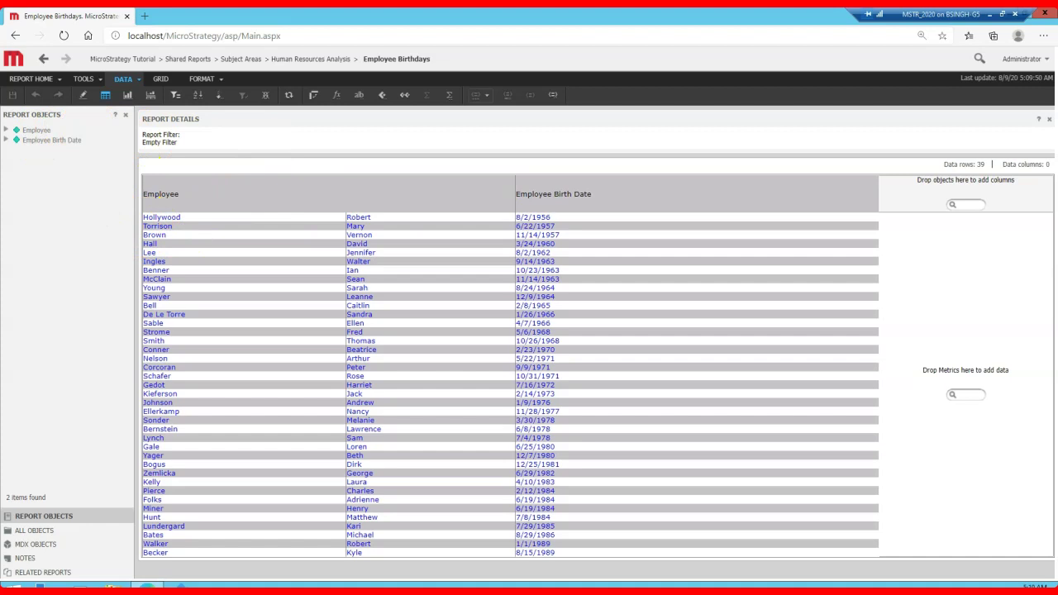
left_click(283, 15)
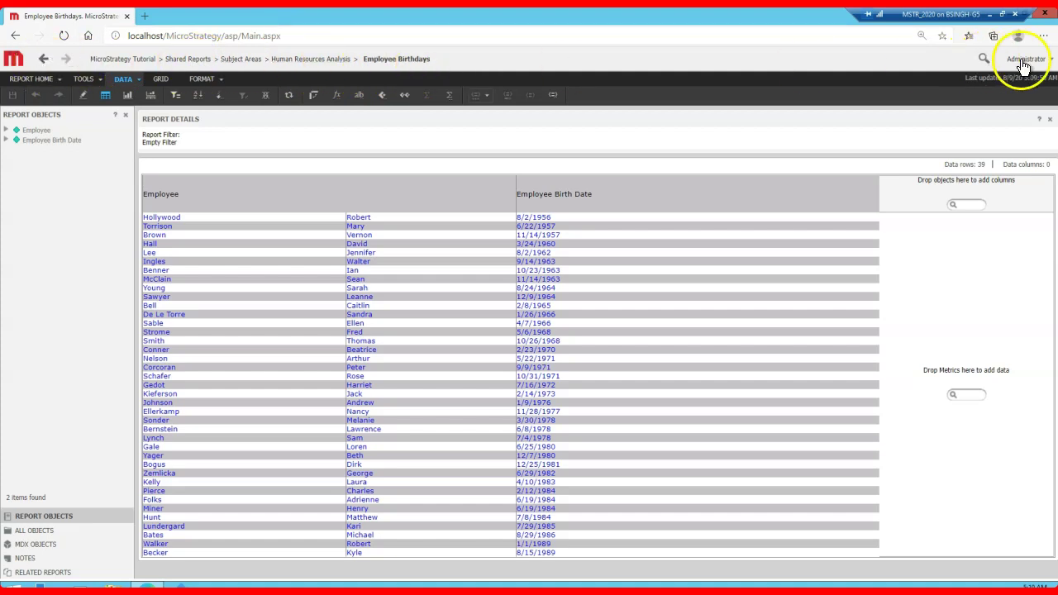
left_click(45, 63)
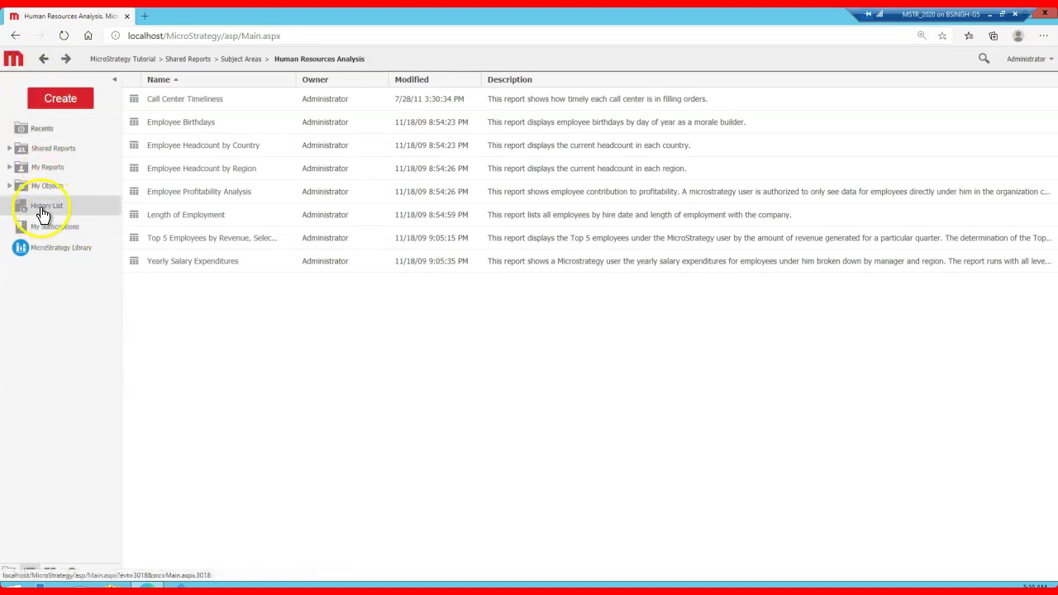
Step: Open the History List with its two Employee Birthdays entries, then the Administrator account menu
left_click(48, 208)
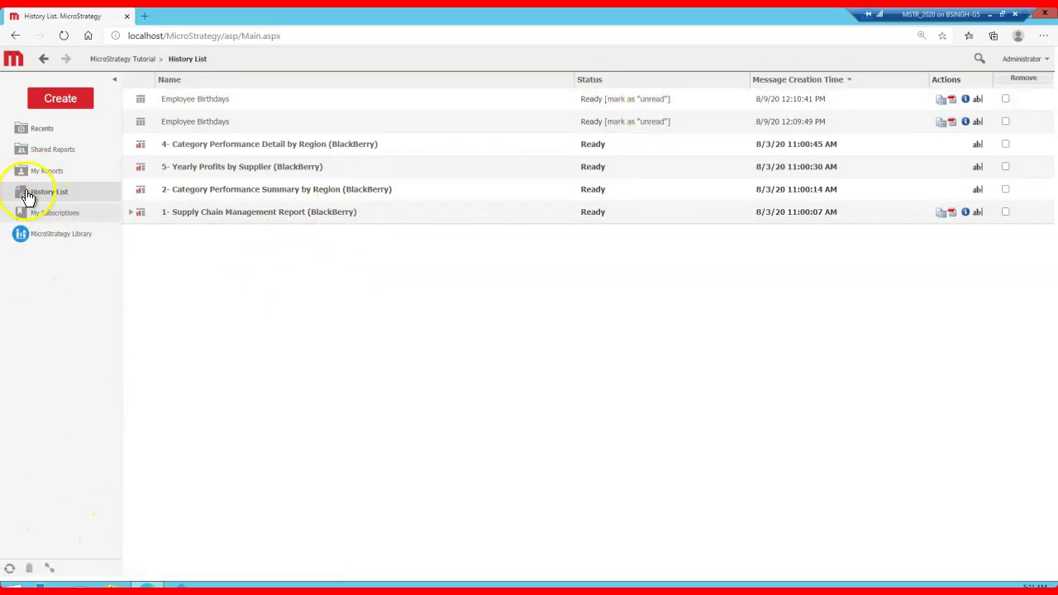
left_click(20, 563)
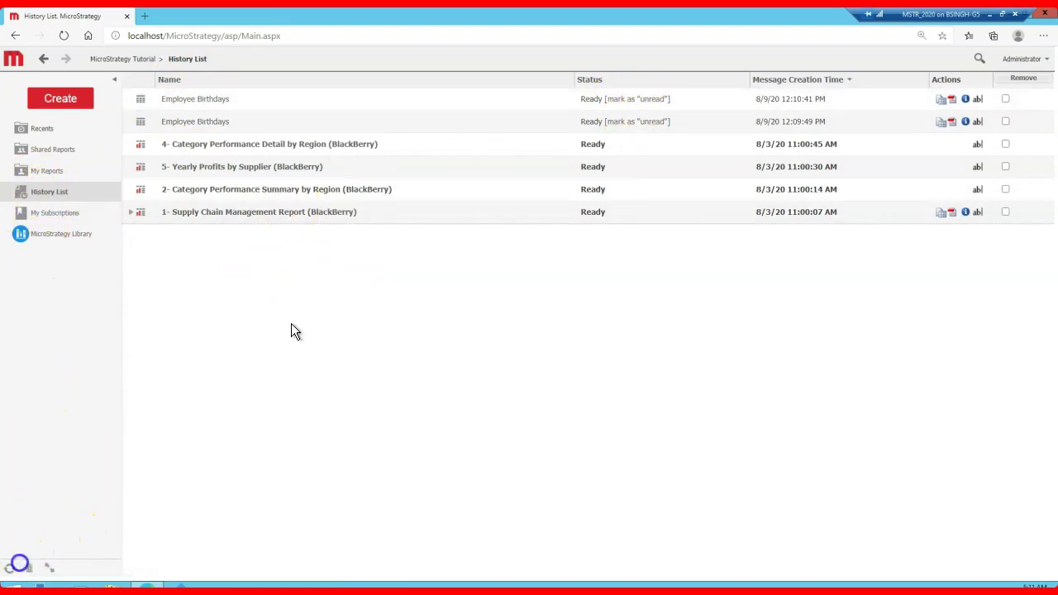
left_click(336, 335)
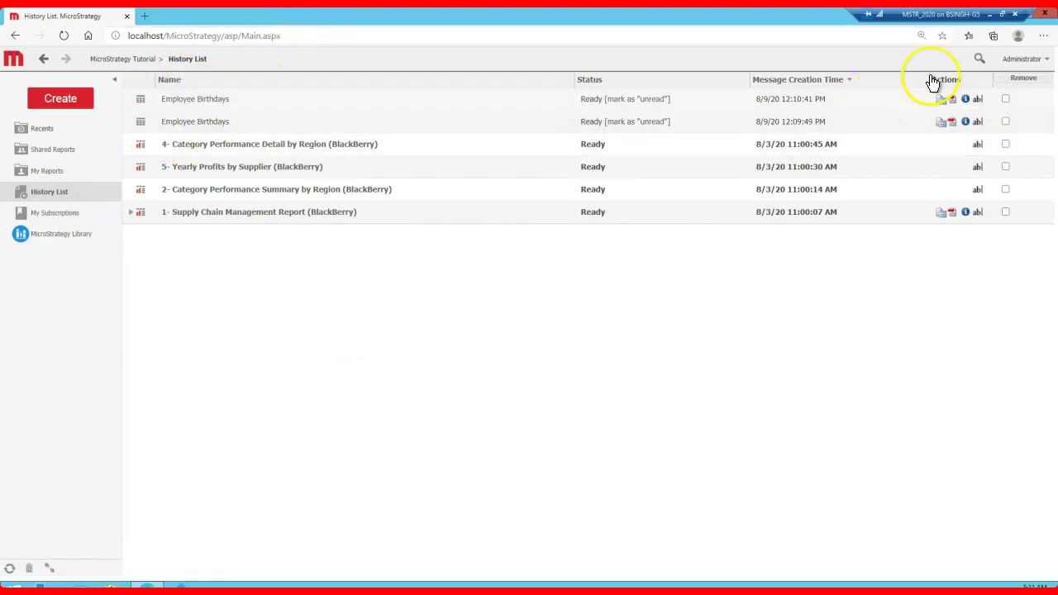
left_click(1043, 59)
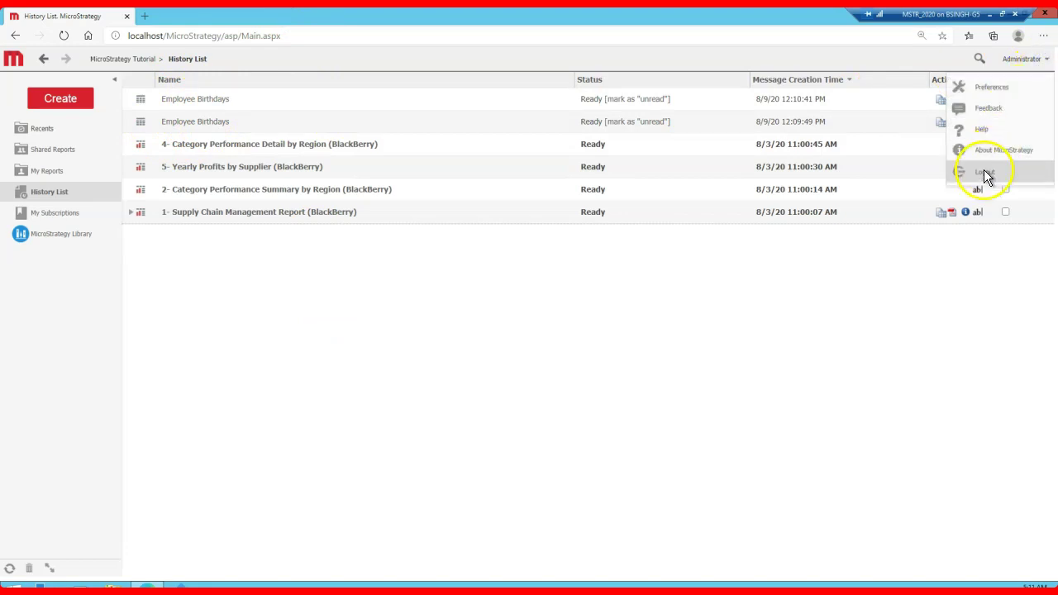
Step: Log out of MicroStrategy Web, sign back in to MicroStrategy Tutorial as administrator, and reopen the History List
left_click(984, 171)
left_click(526, 134)
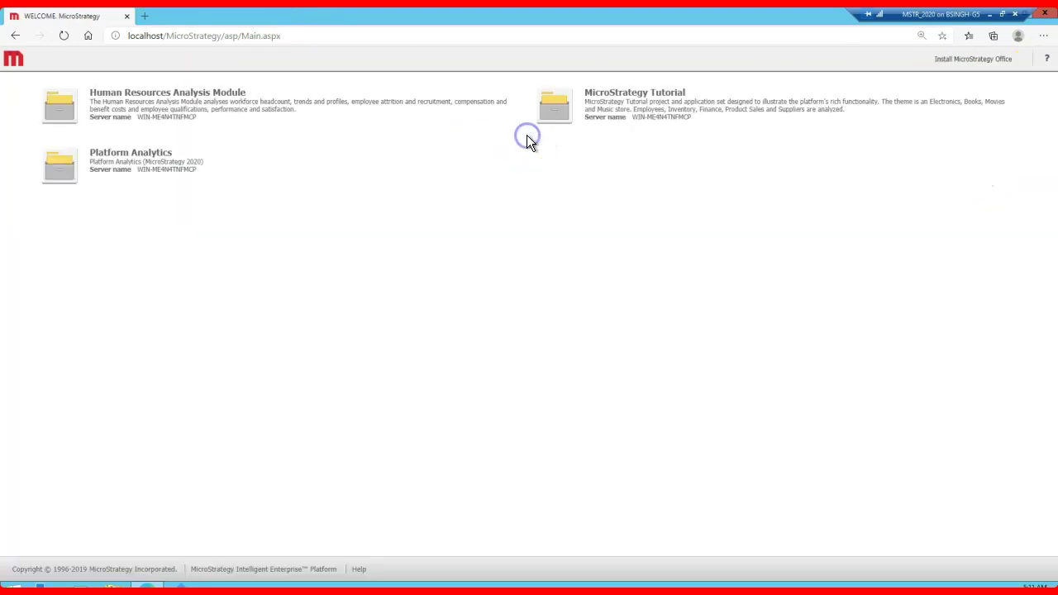
left_click(658, 117)
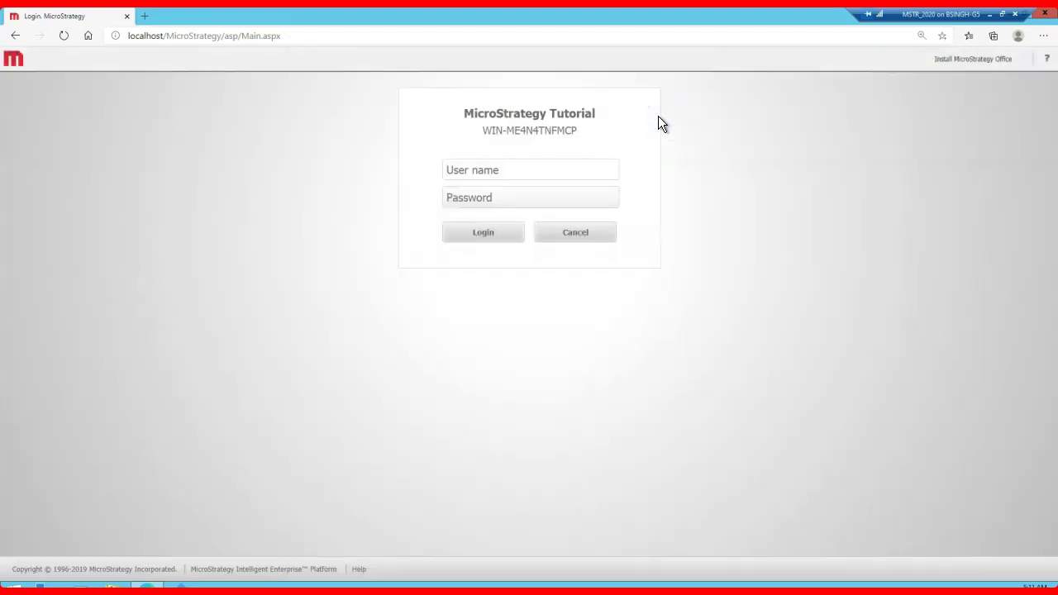
type("administrator")
key("Return")
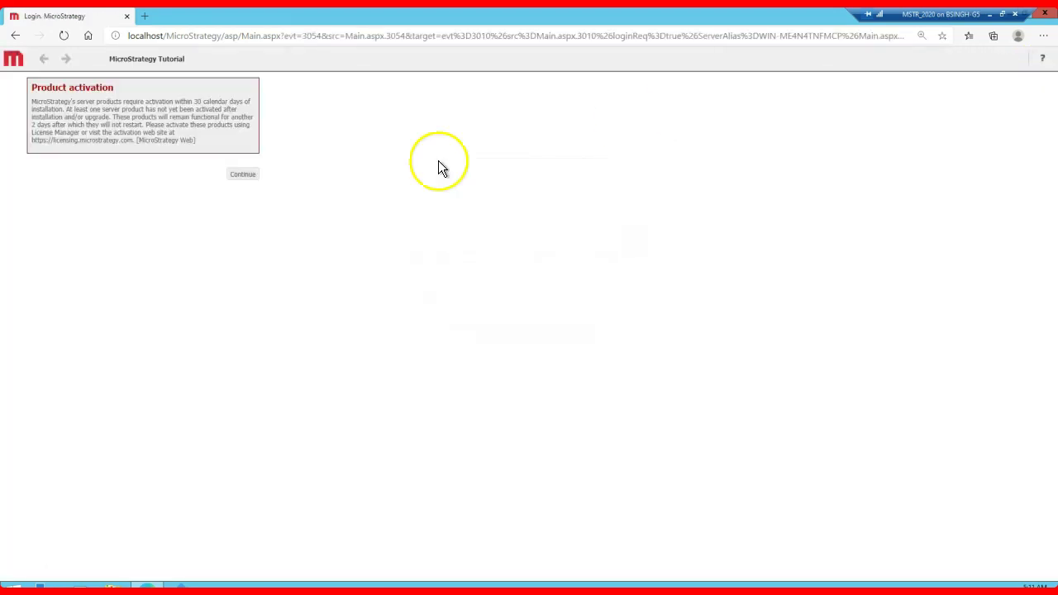
left_click(244, 177)
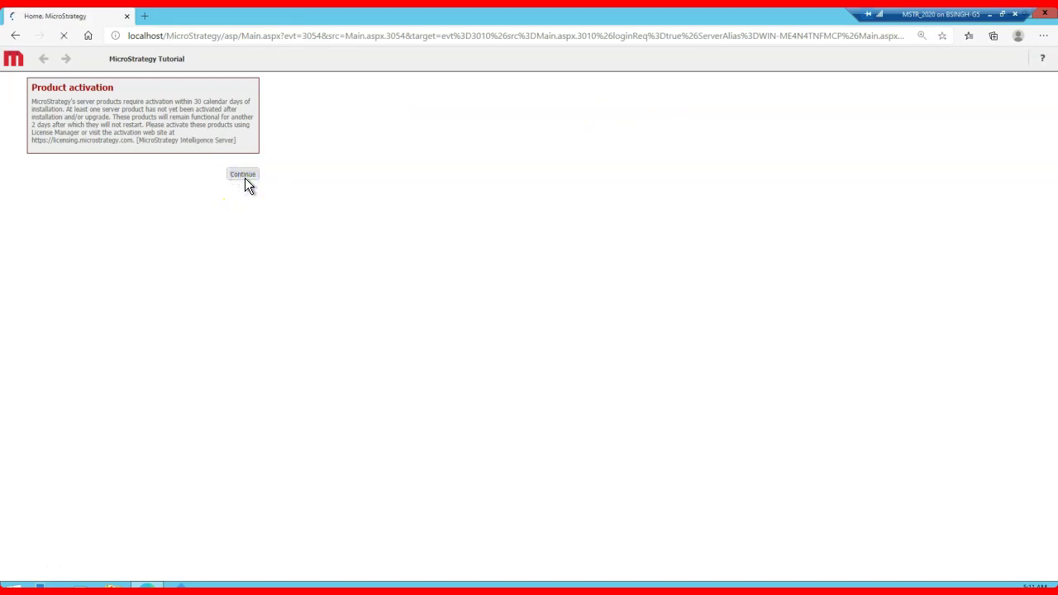
left_click(58, 192)
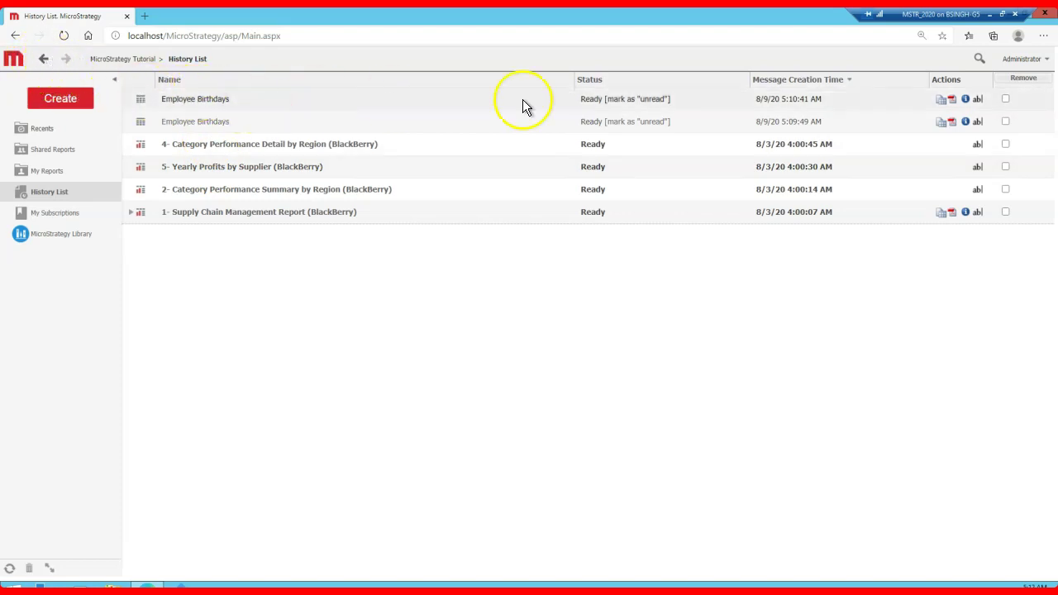
Step: Review the History List and Security project defaults in Preferences and apply them
left_click(1045, 63)
left_click(997, 88)
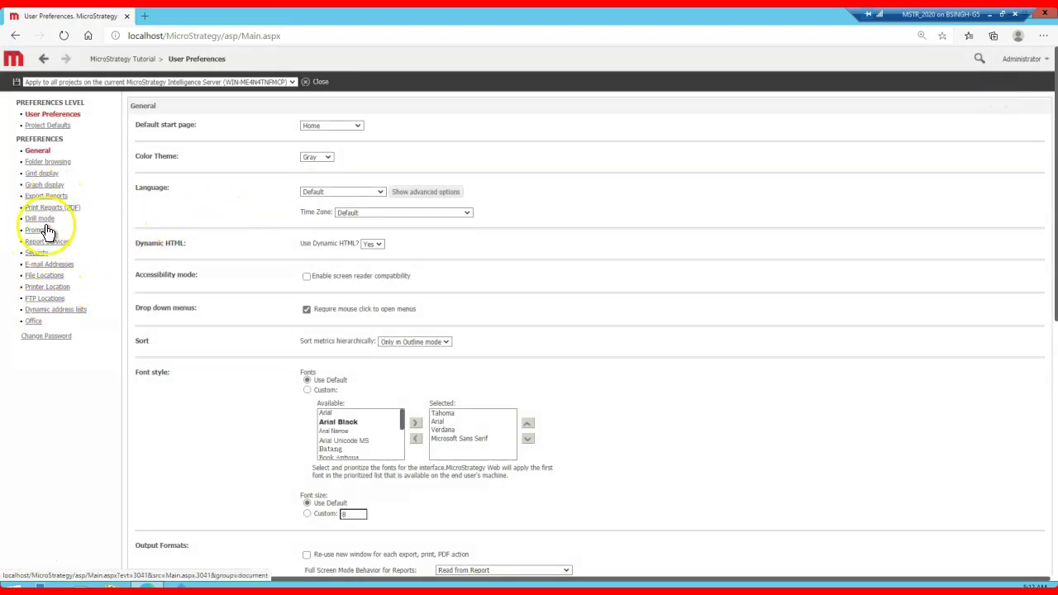
left_click(47, 125)
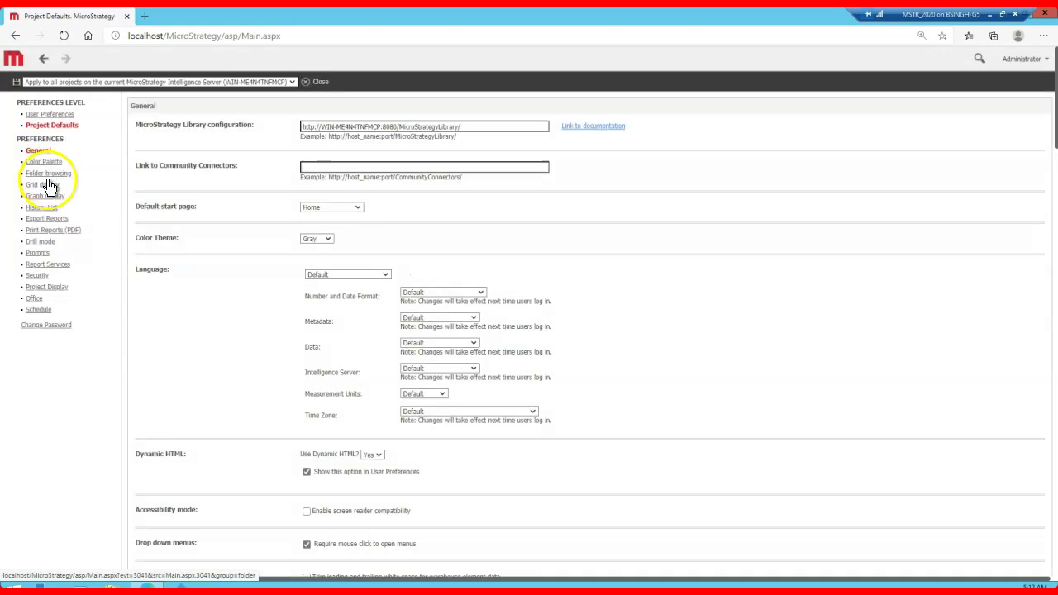
left_click(44, 208)
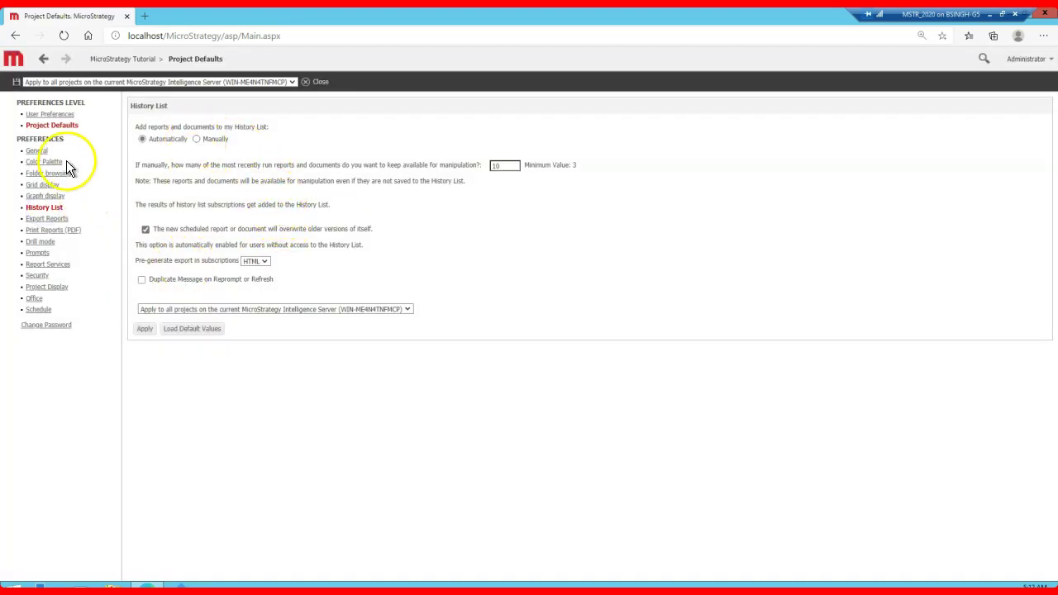
left_click(38, 277)
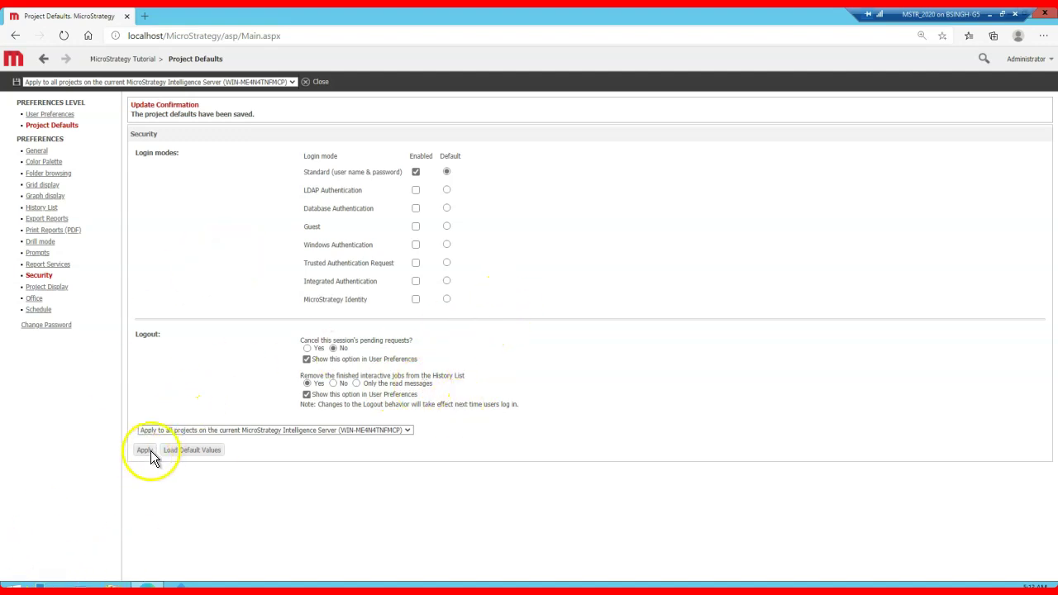
left_click(32, 565)
Step: Return to the MicroStrategy Home page and reopen the History List
left_click(44, 57)
left_click(12, 62)
left_click(37, 200)
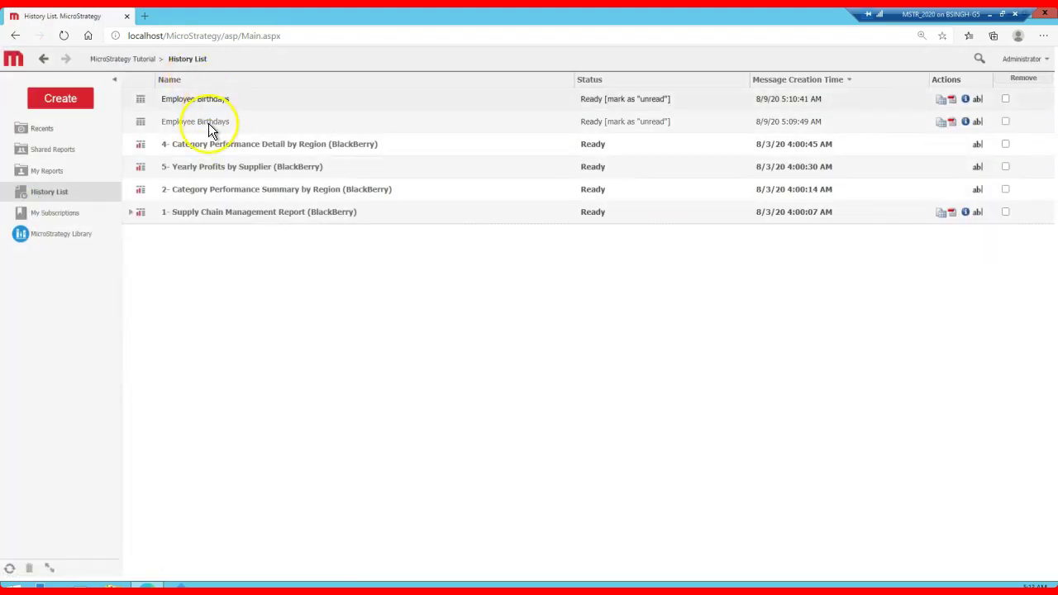
Step: Show the details page of the top Employee Birthdays History List entry
left_click(1045, 59)
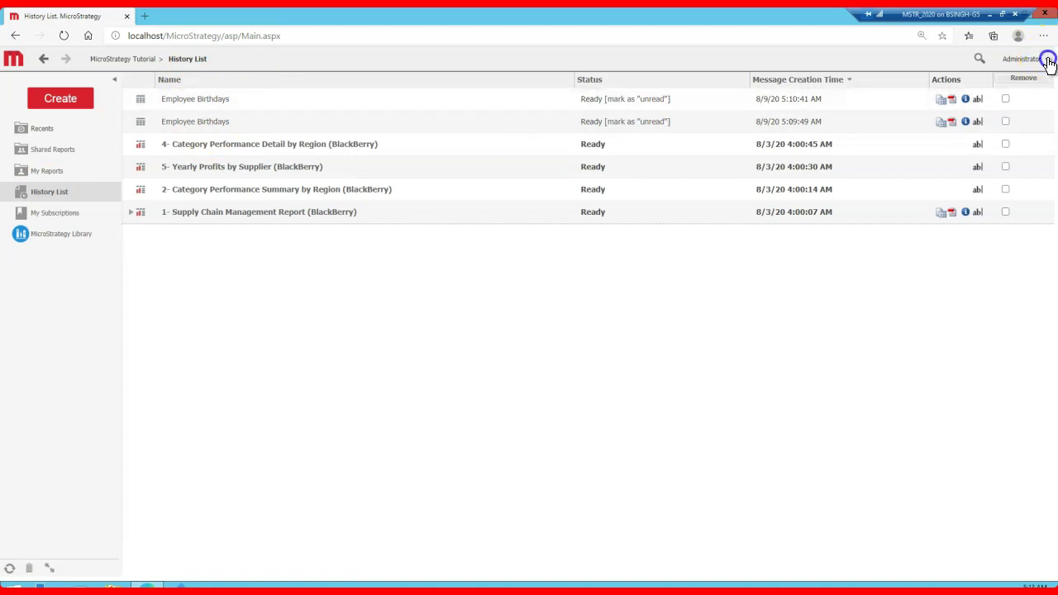
left_click(917, 347)
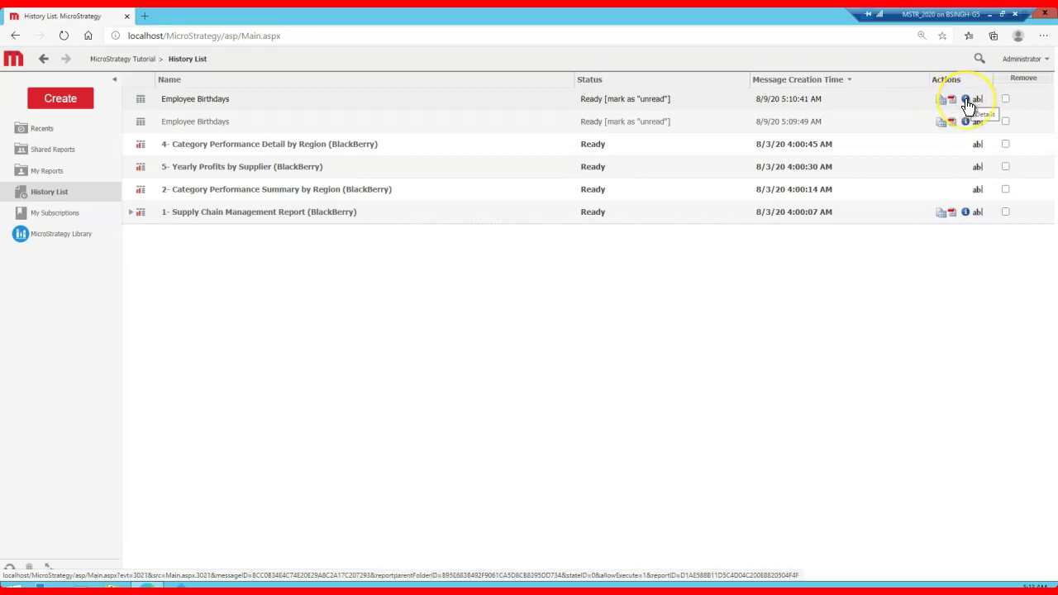
left_click(967, 100)
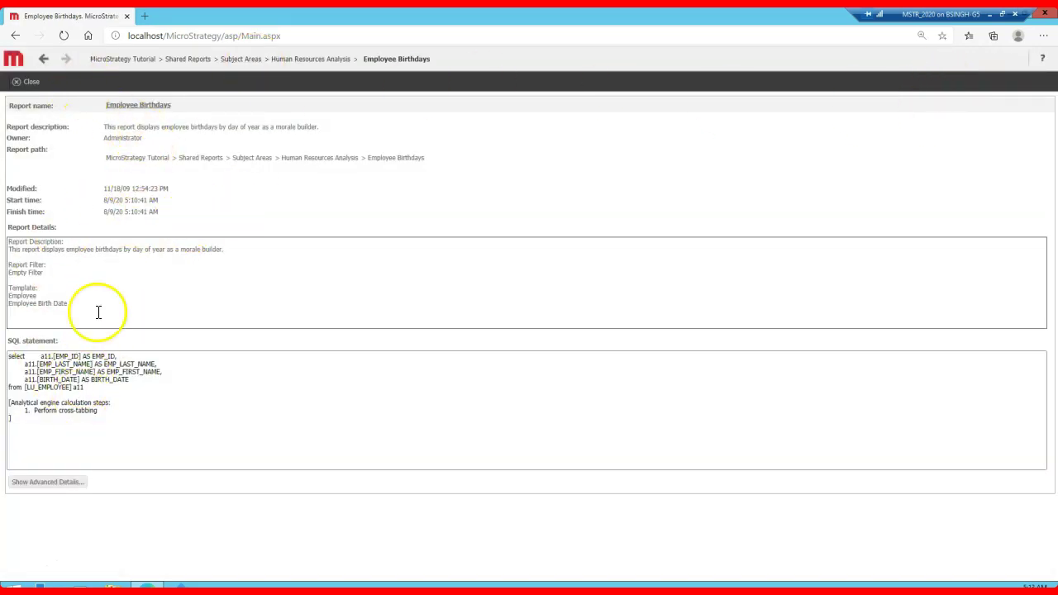
Step: Select the Employee Birthdays entry's SQL statement text repeatedly to examine it
left_click(27, 406)
left_click_drag(27, 405, 10, 347)
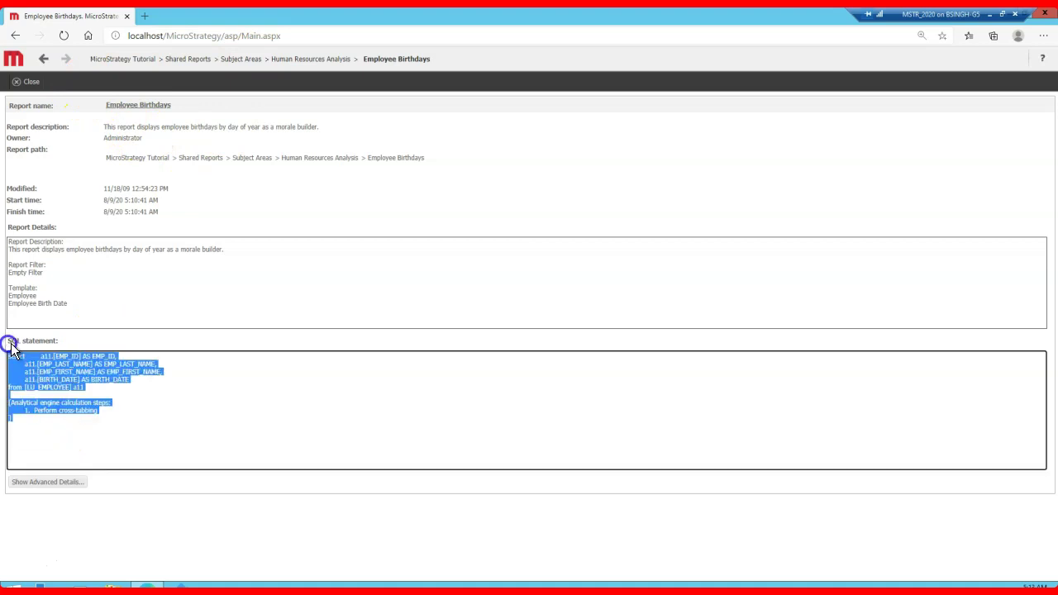
left_click(90, 387)
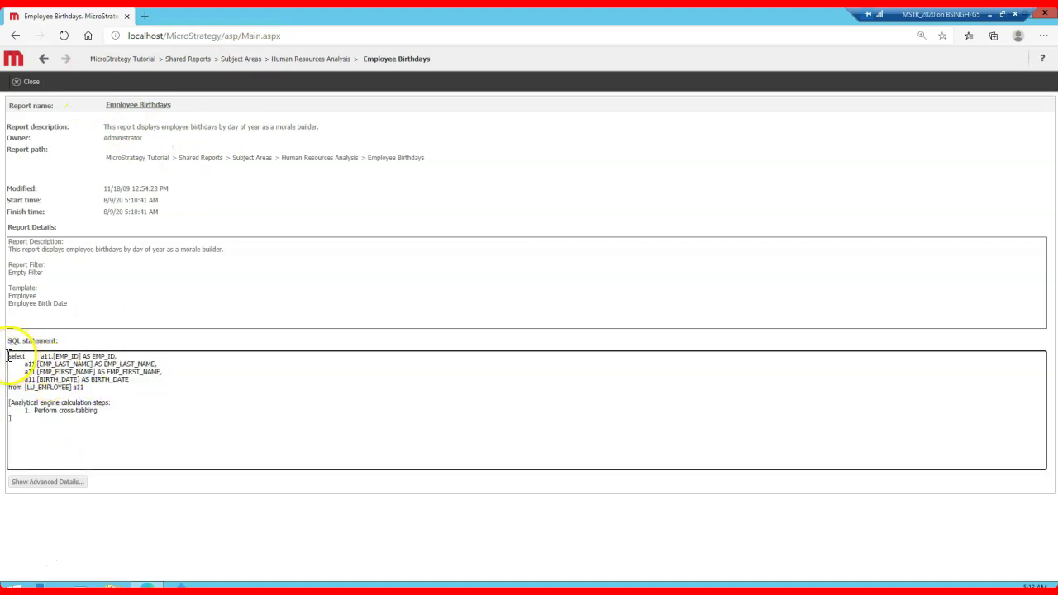
left_click_drag(8, 356, 25, 388)
left_click(67, 422)
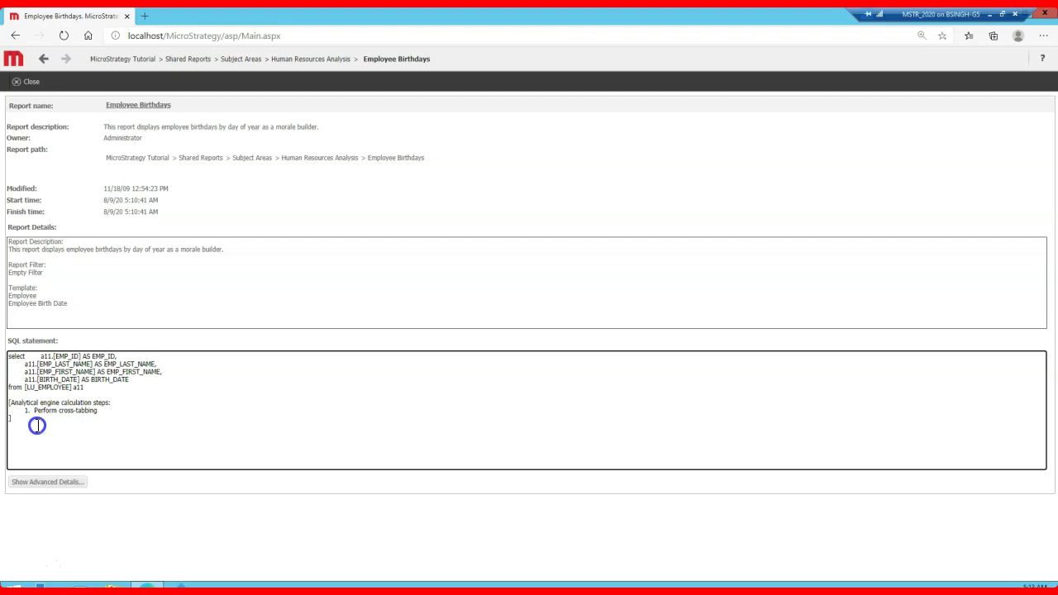
left_click_drag(37, 427, 7, 358)
left_click(114, 384)
left_click(58, 367)
left_click_drag(10, 356, 149, 403)
left_click(136, 279)
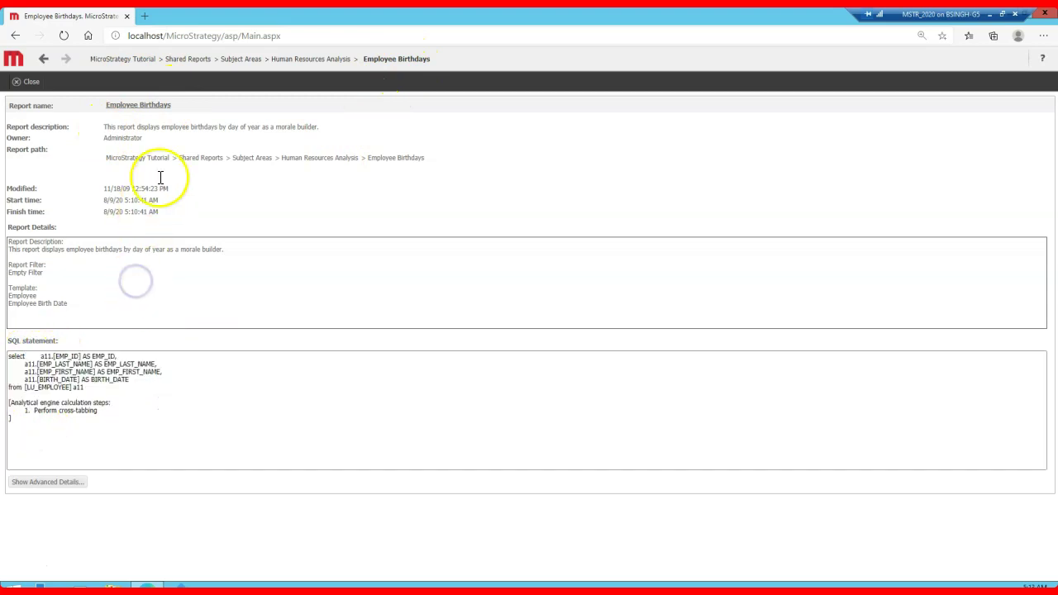
Step: Highlight the report path, Owner, Modified date and Finish time values on the details page
left_click_drag(116, 157, 413, 157)
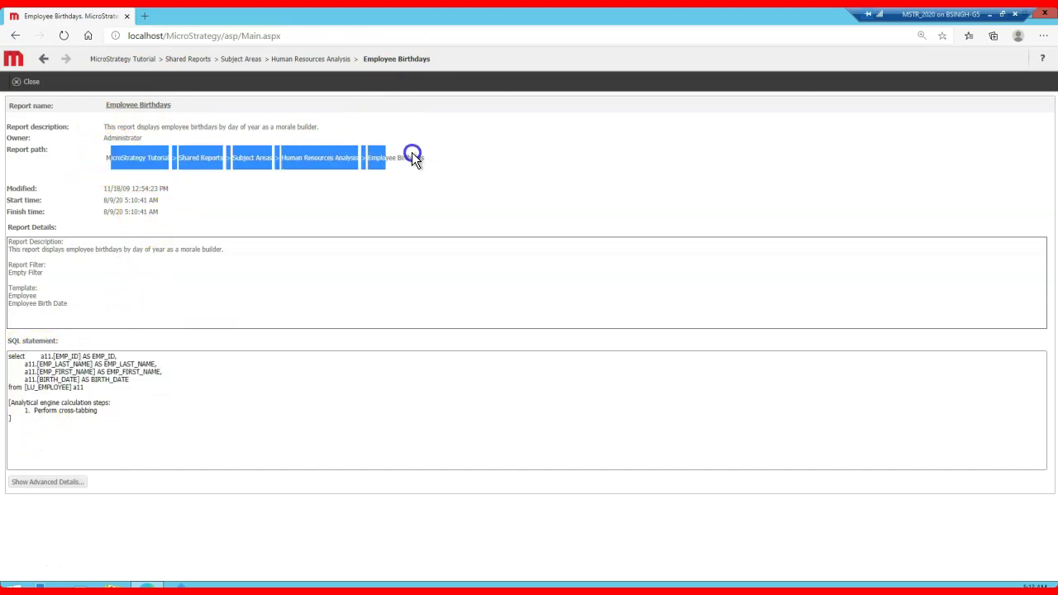
left_click(257, 187)
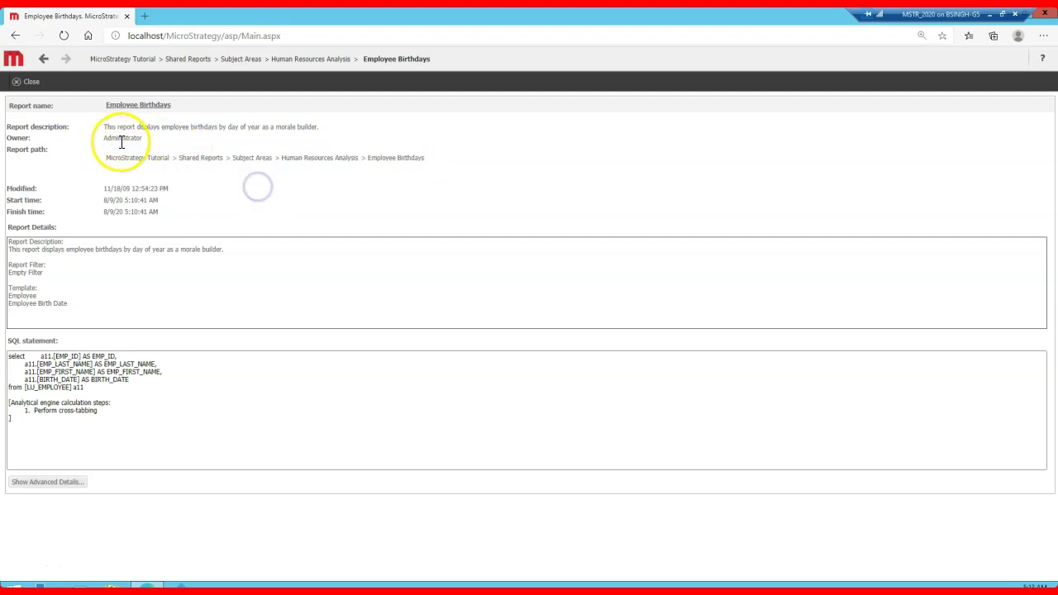
left_click_drag(105, 137, 137, 139)
left_click_drag(95, 191, 182, 200)
left_click(171, 223)
mouse_move(99, 212)
left_mouse_down()
mouse_move(178, 214)
mouse_move(96, 204)
left_mouse_up()
left_click(256, 225)
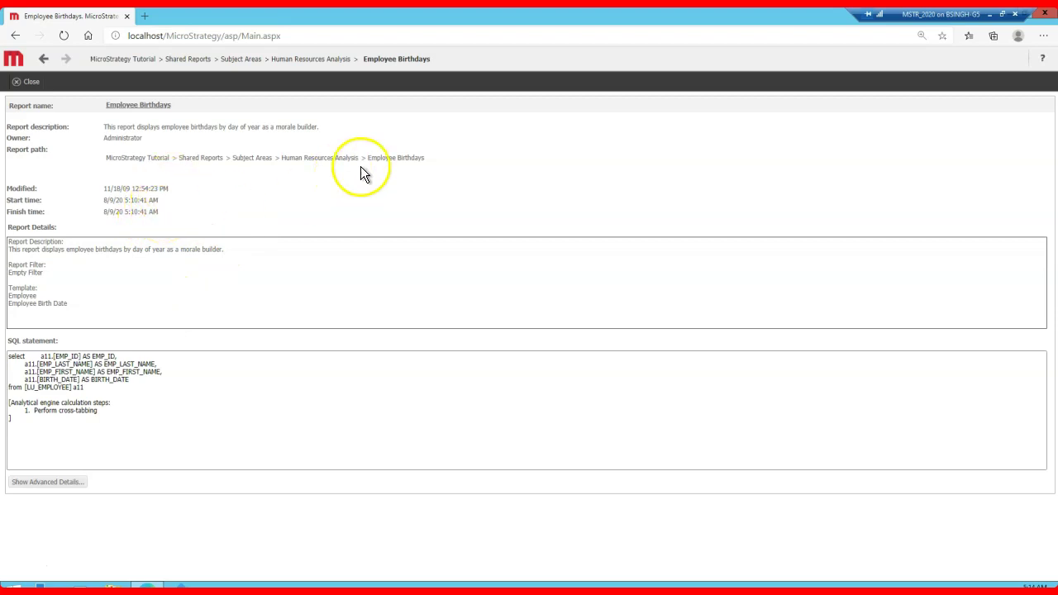
Step: Log out and start signing in to MicroStrategy Tutorial with user name administrator
left_click(326, 58)
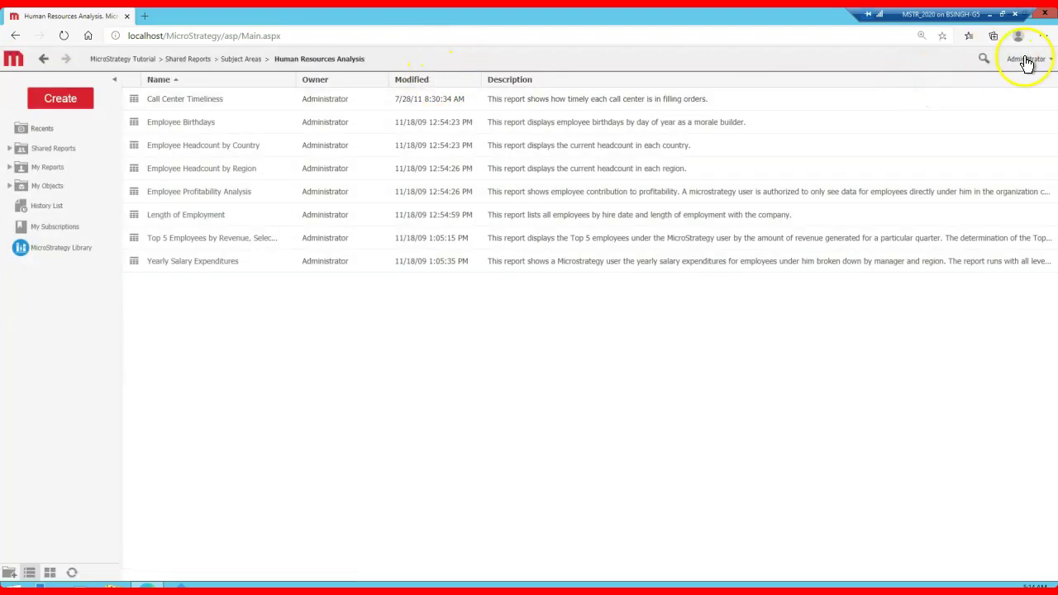
left_click(1035, 60)
left_click(990, 171)
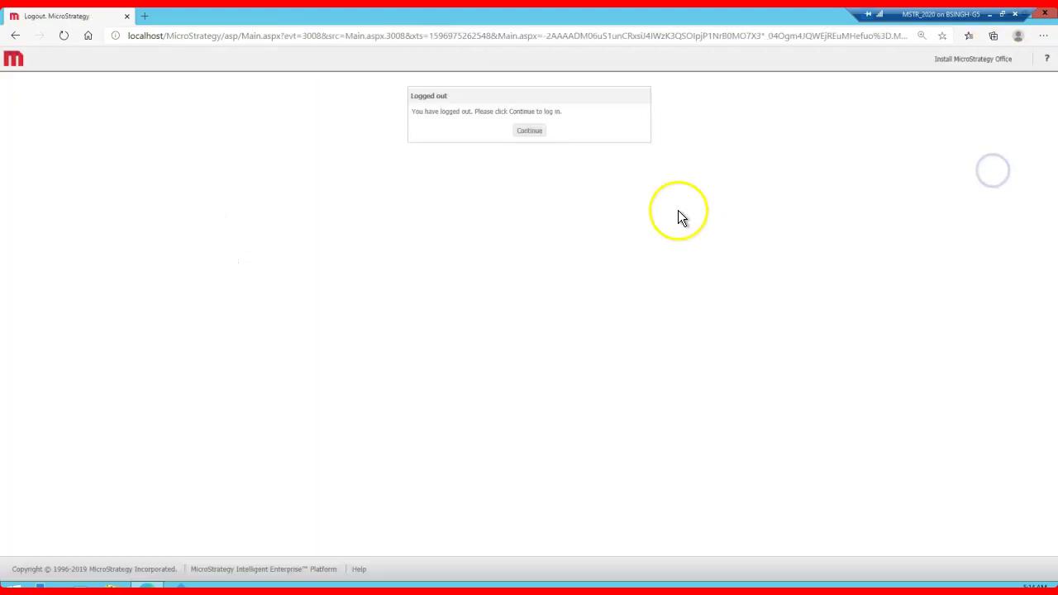
left_click(528, 133)
left_click(626, 96)
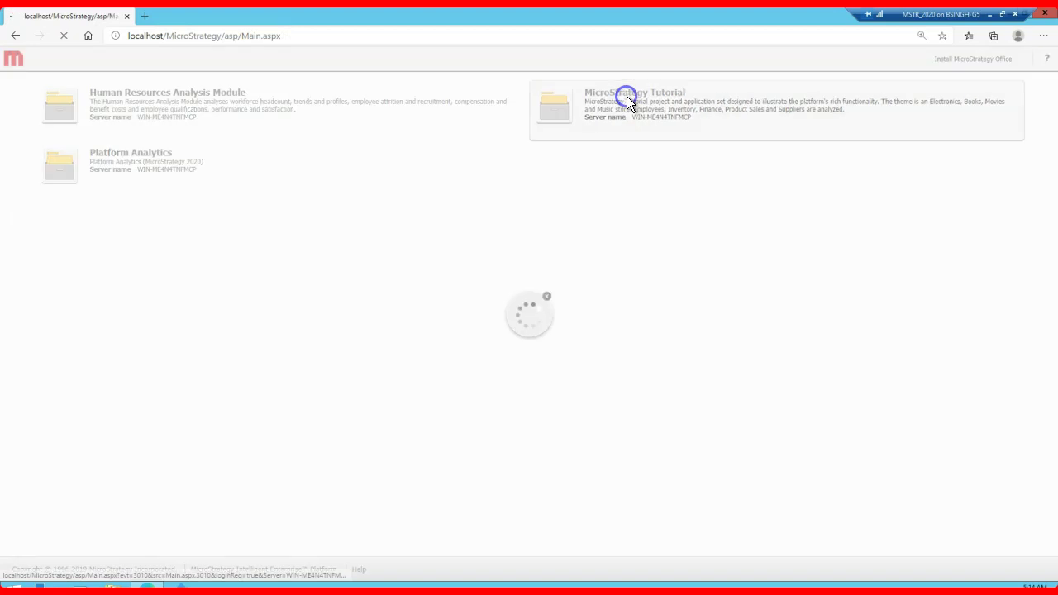
type("admini")
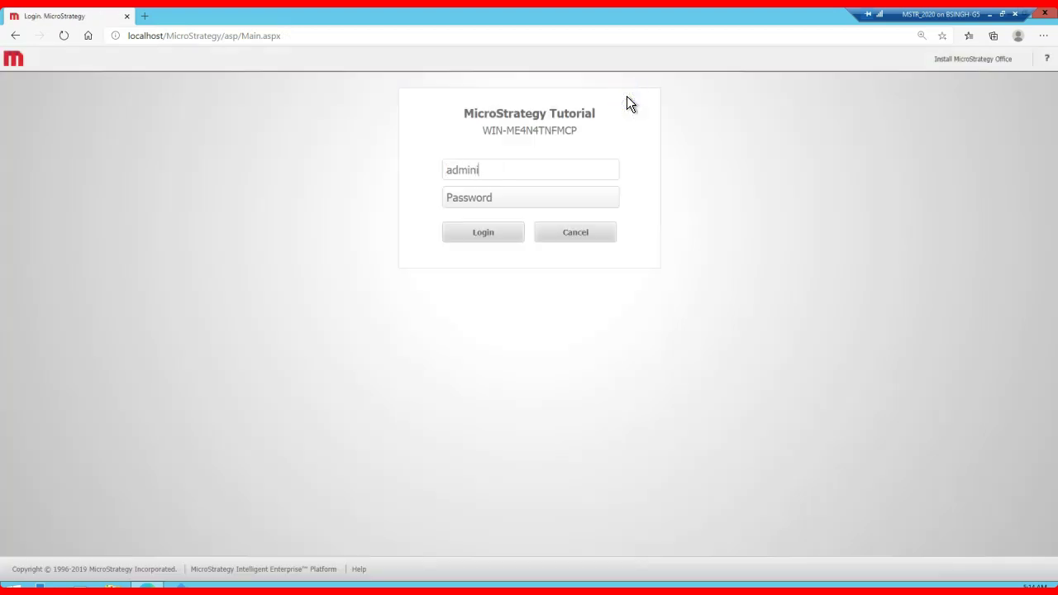
type("strator")
Step: Submit the administrator login, pass the activation notice, and open the History List with four BlackBerry reports
key("Return")
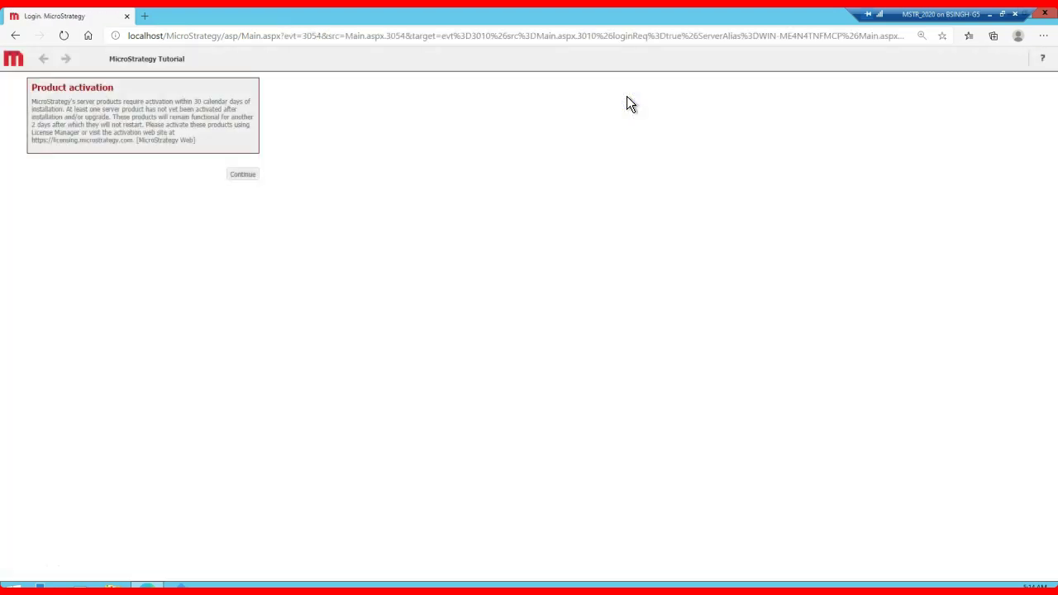
left_click(242, 174)
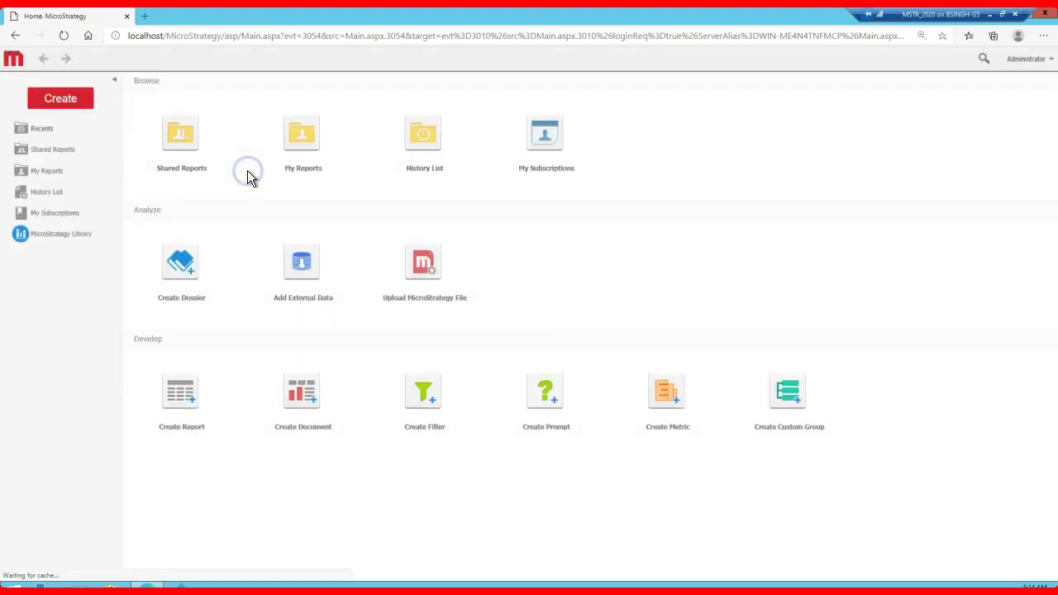
left_click(46, 195)
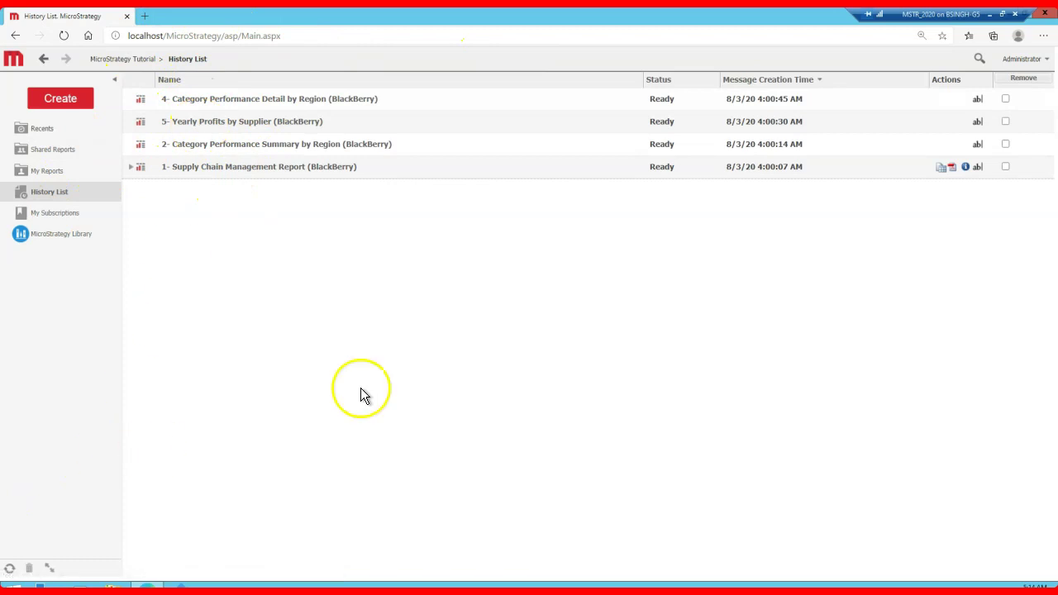
Step: Set the Security project default for removing finished interactive jobs at logout to No and apply
left_click(1027, 59)
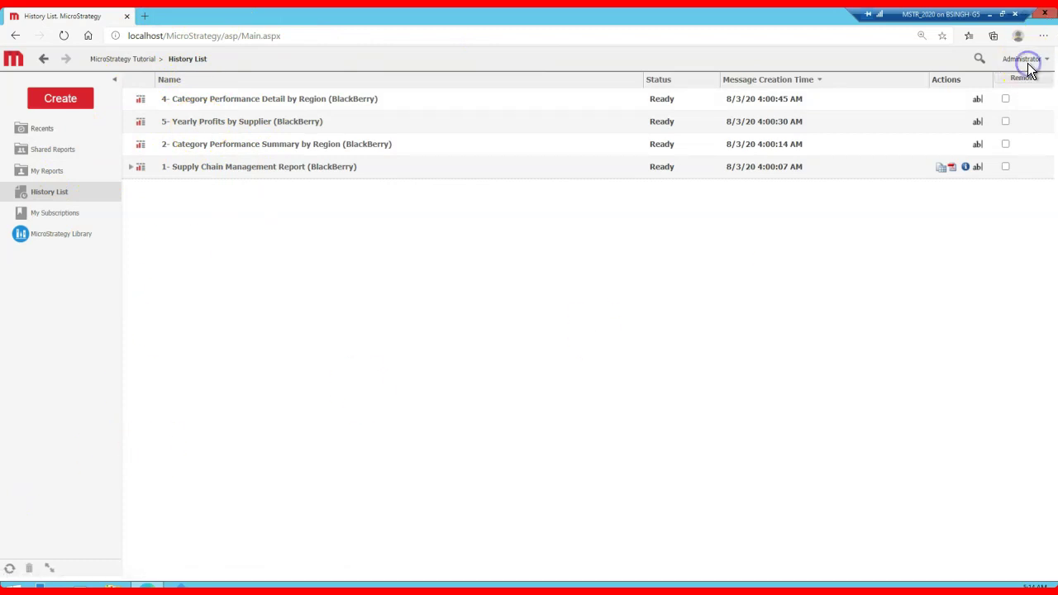
left_click(986, 93)
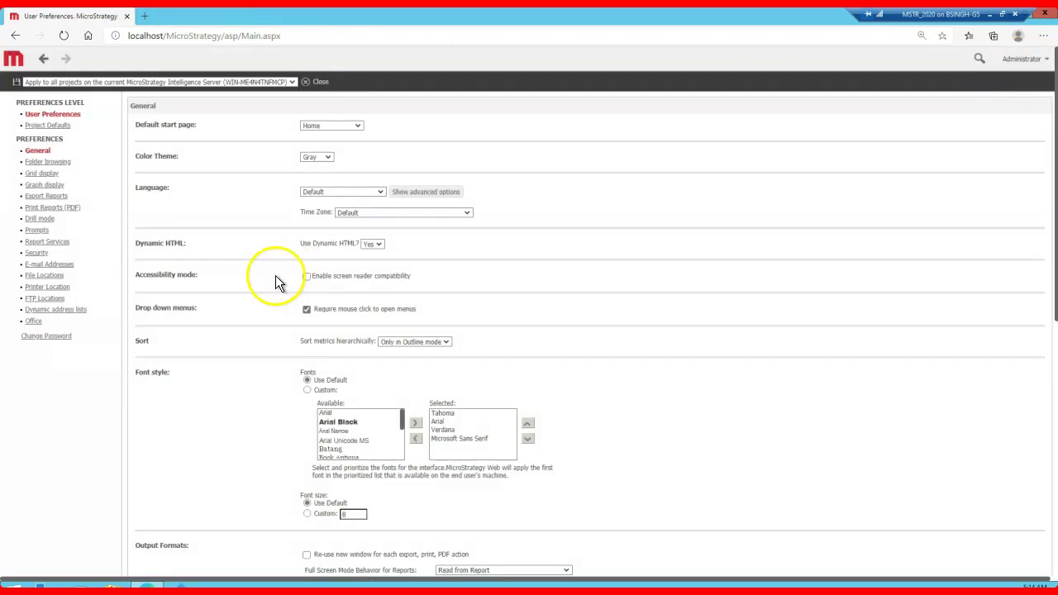
left_click(33, 258)
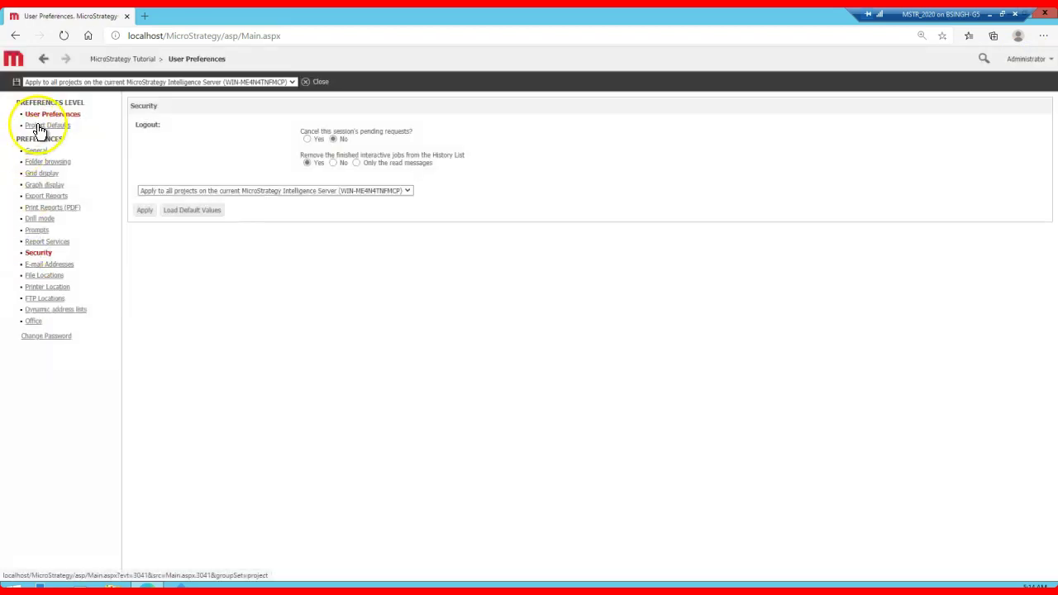
left_click(41, 125)
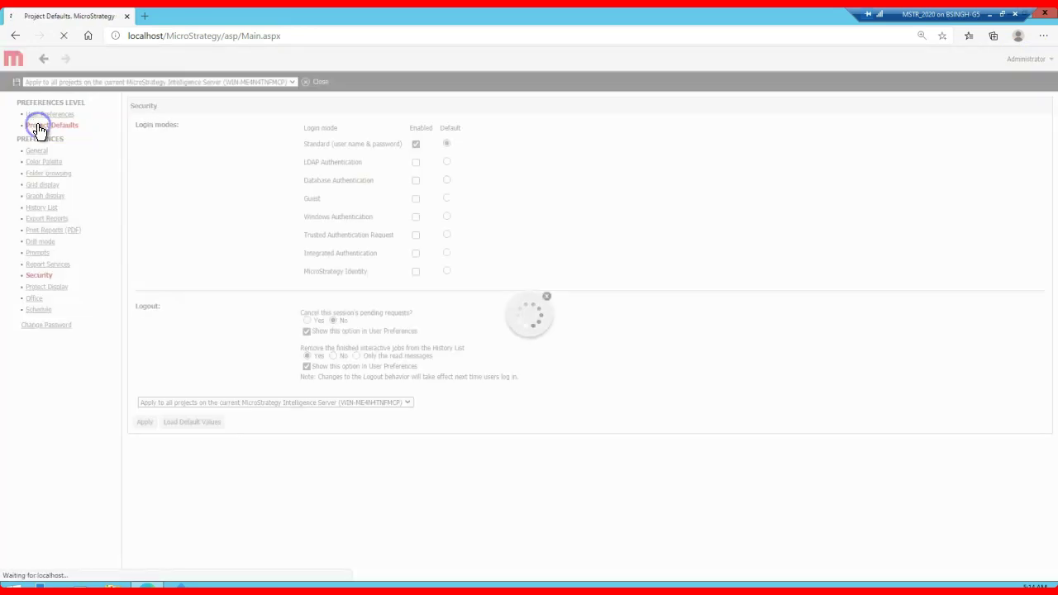
left_click(333, 356)
left_click(147, 423)
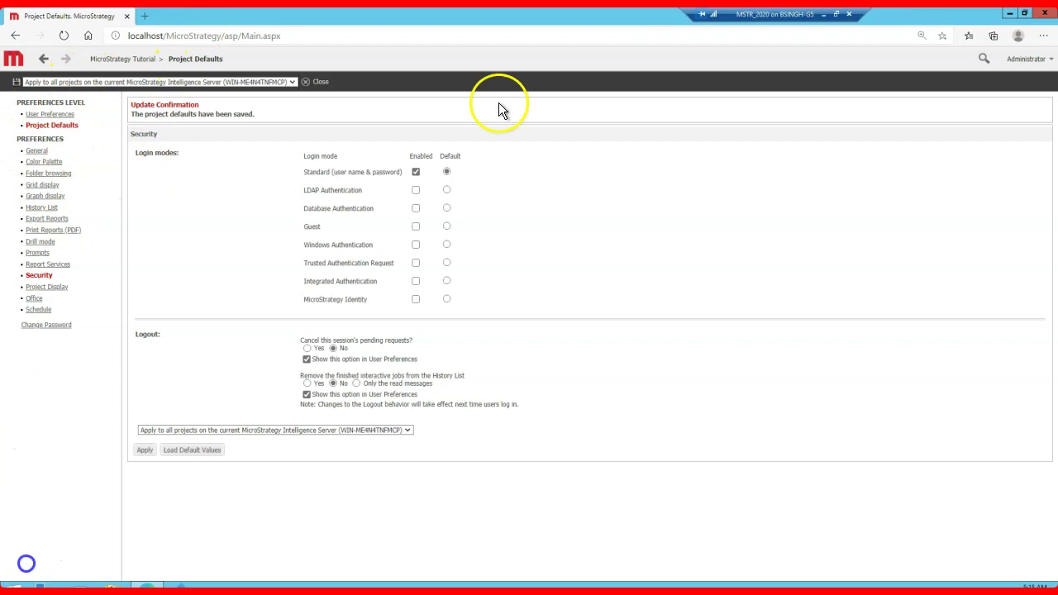
left_click(1032, 60)
Step: Log out of Web, close the browser, and launch Developer as administrator into 3-TierPrjSRc
left_click(982, 171)
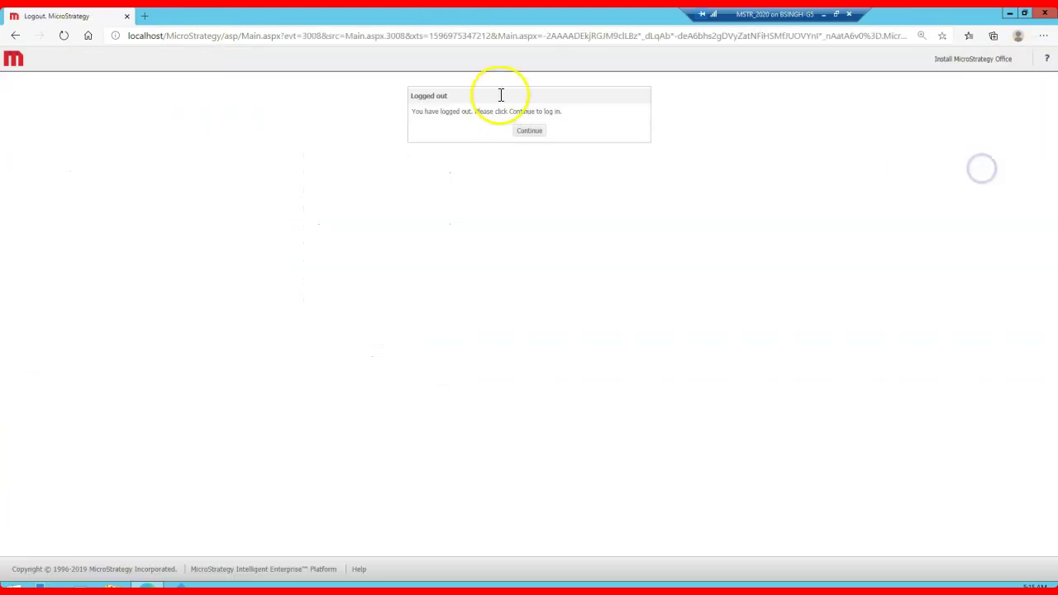
left_click(1044, 15)
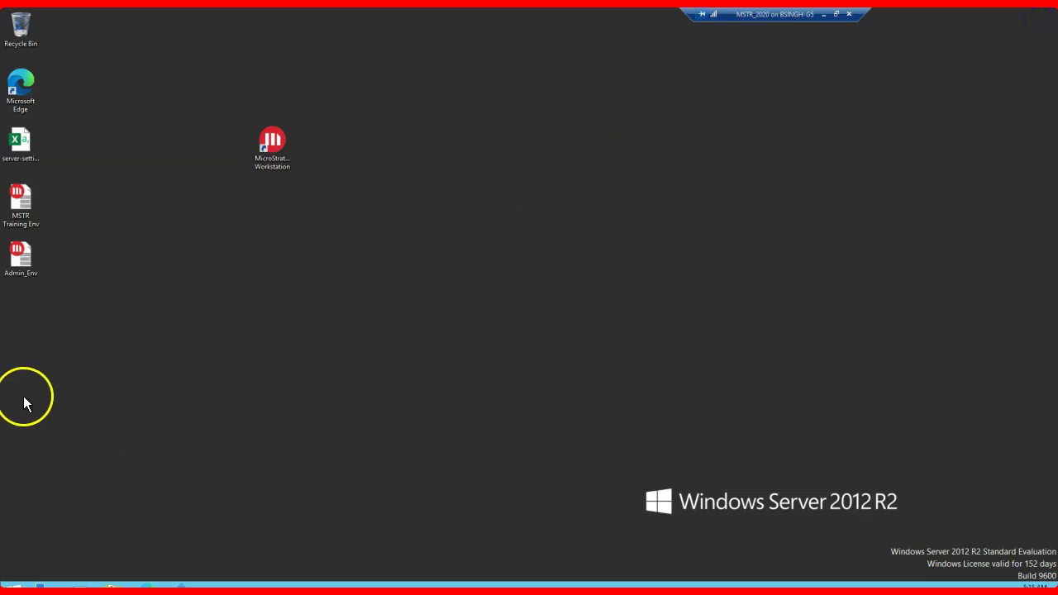
left_click(13, 586)
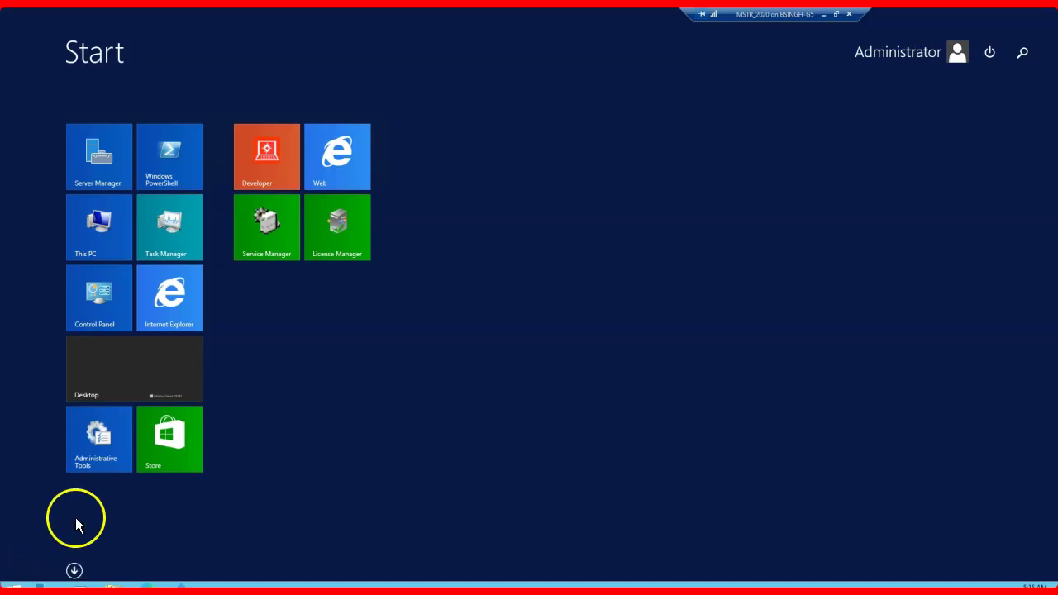
right_click(277, 185)
left_click(293, 239)
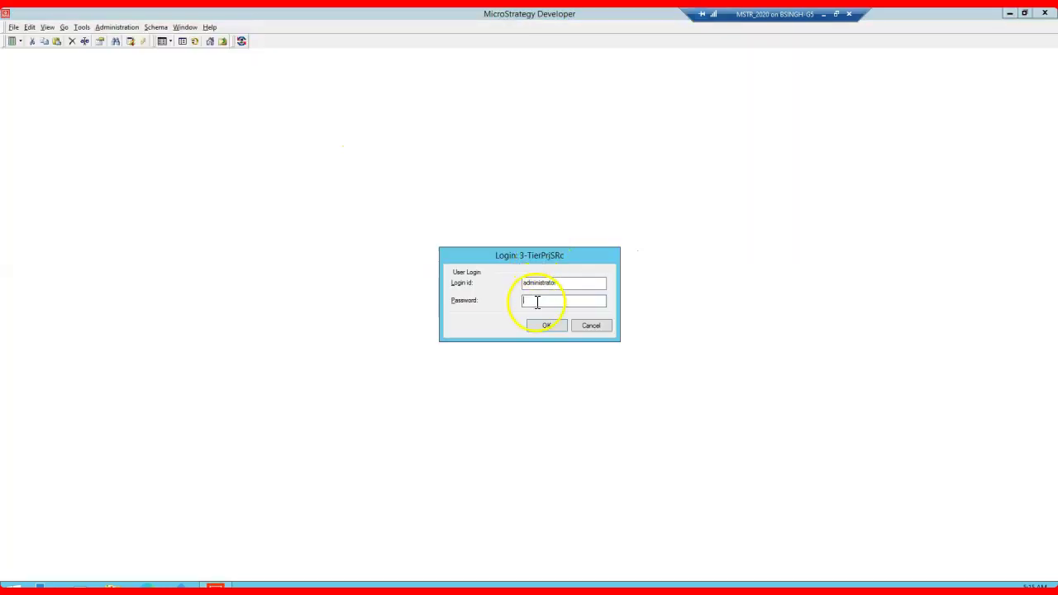
left_click(548, 325)
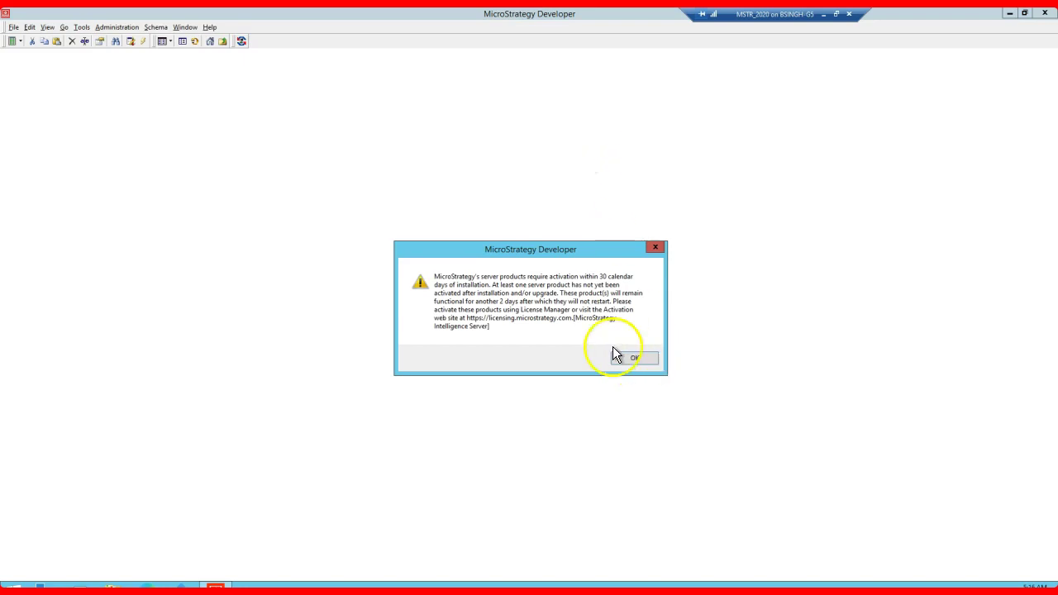
left_click(647, 360)
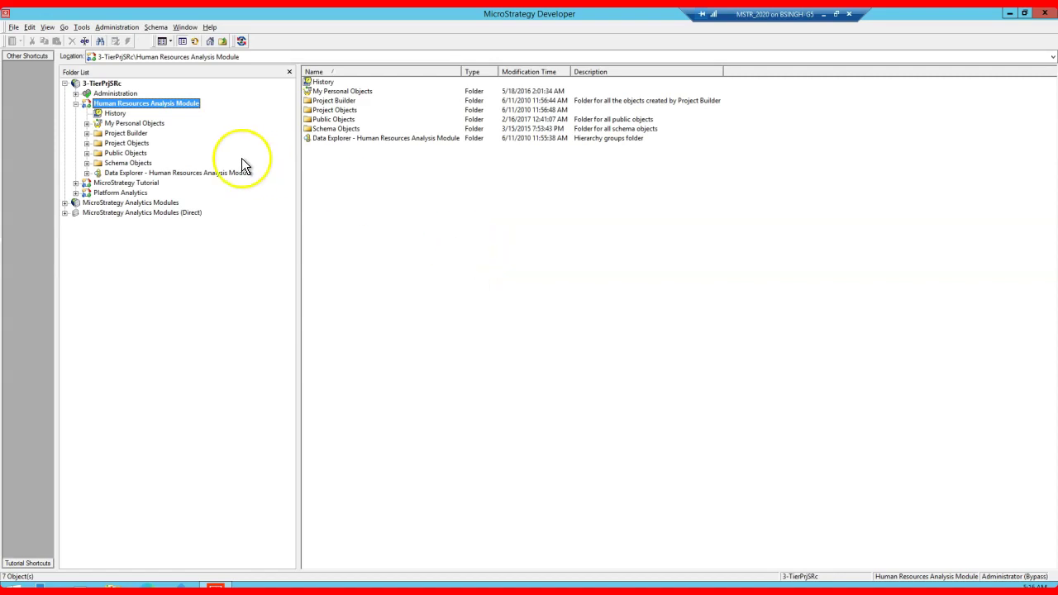
Step: Collapse 3-TierPrjSRc and select the MicroStrategy Analytics Modules (Direct) project source
left_click(64, 83)
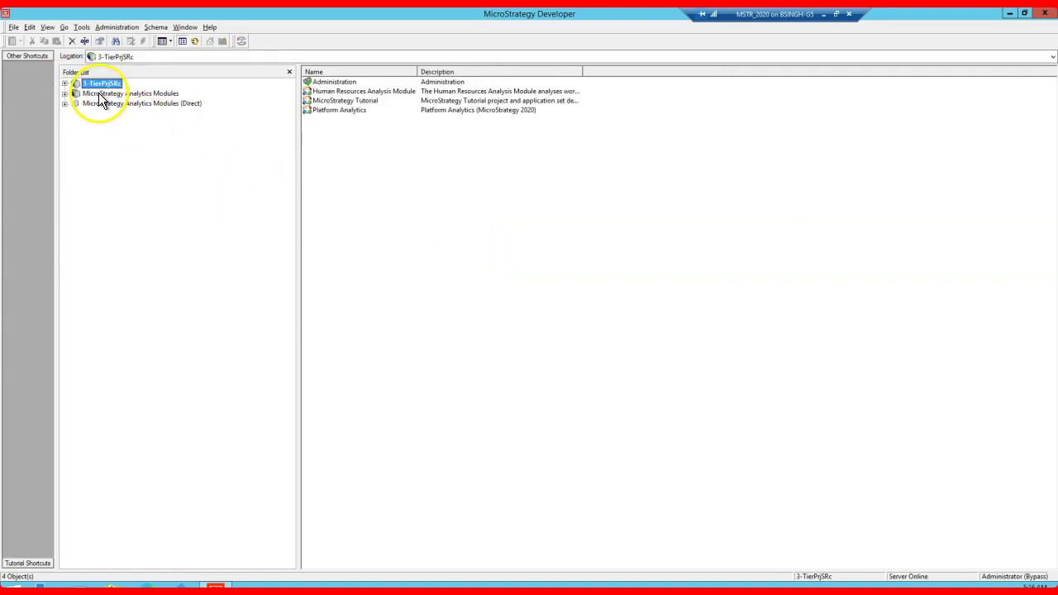
left_click(128, 93)
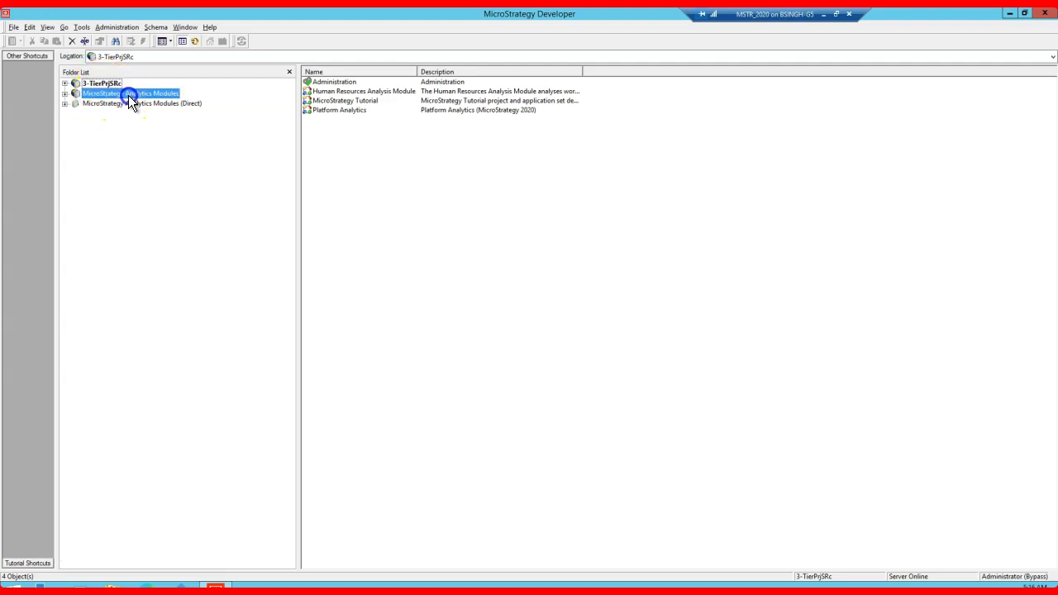
left_click(142, 103)
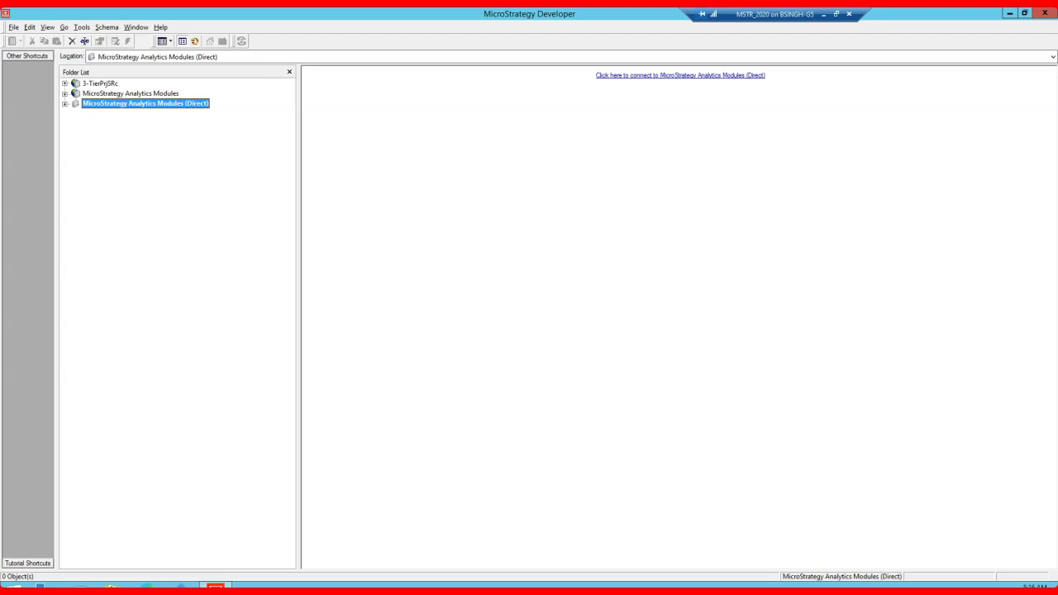
Step: Expand and log in to MicroStrategy Analytics Modules, then select the Human Resources Analysis Module project
left_click(92, 94)
left_click(66, 94)
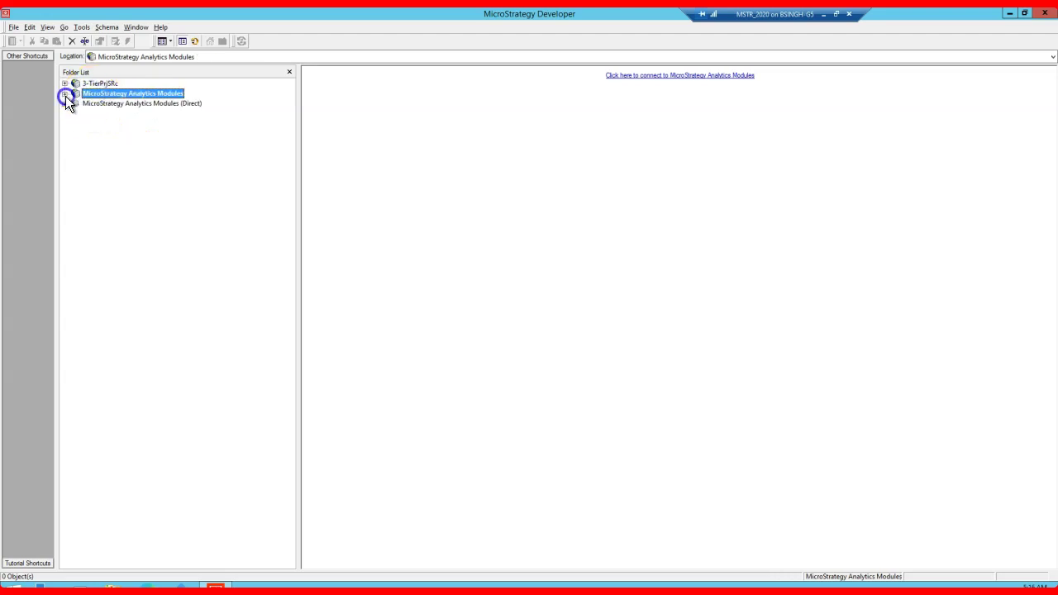
left_click(549, 324)
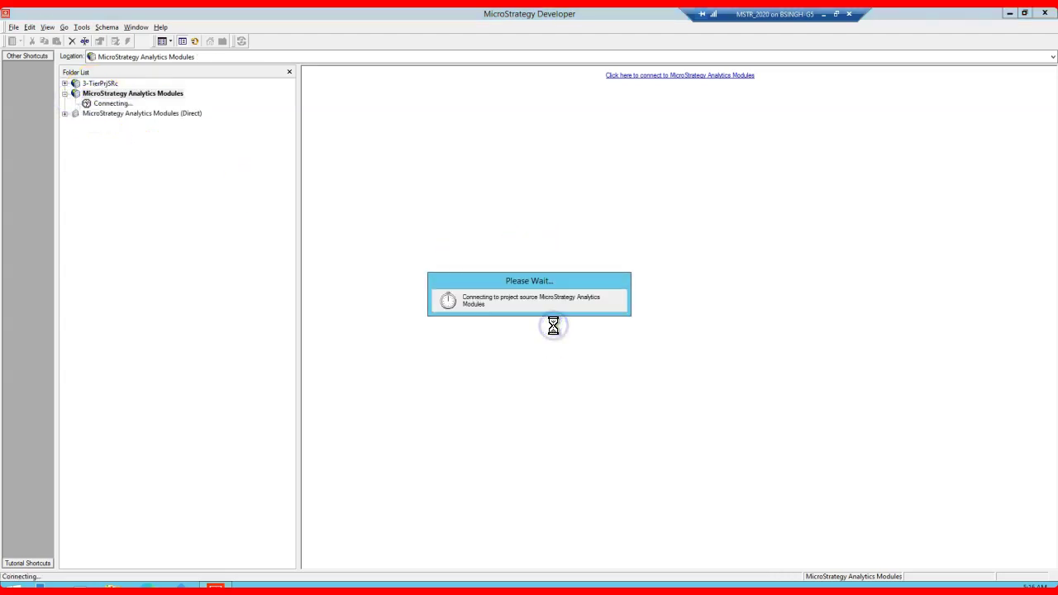
left_click(635, 358)
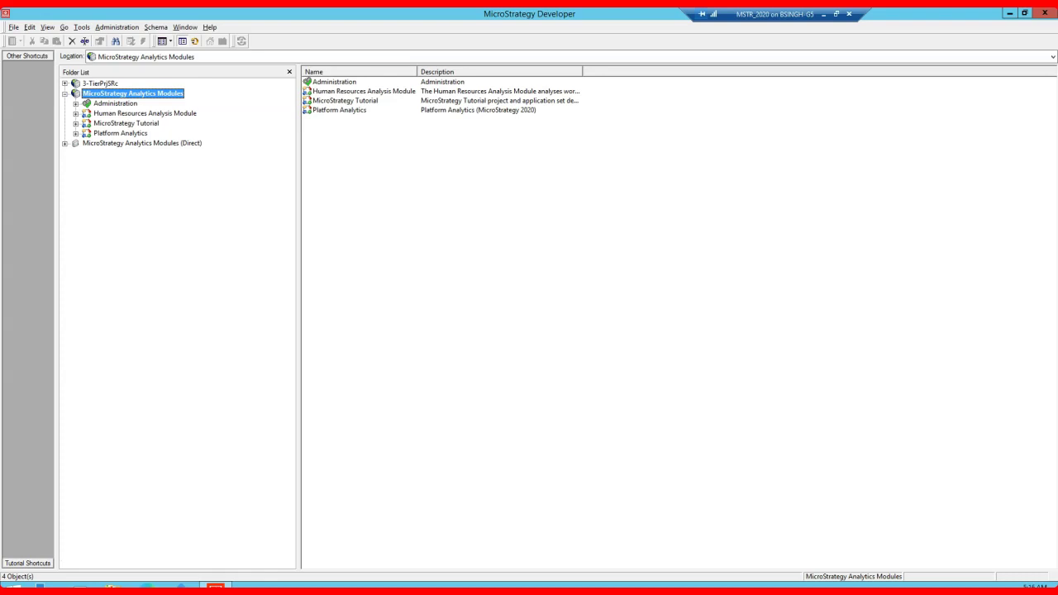
left_click(153, 119)
right_click(152, 120)
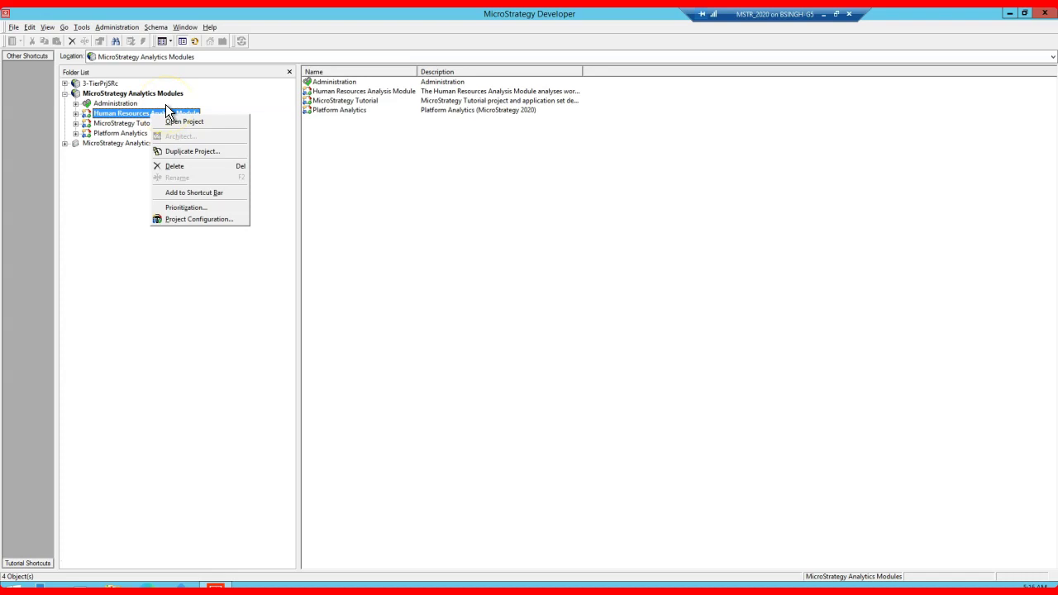
Step: Open the Project Configuration window for Human Resources Analysis Module
left_click(184, 220)
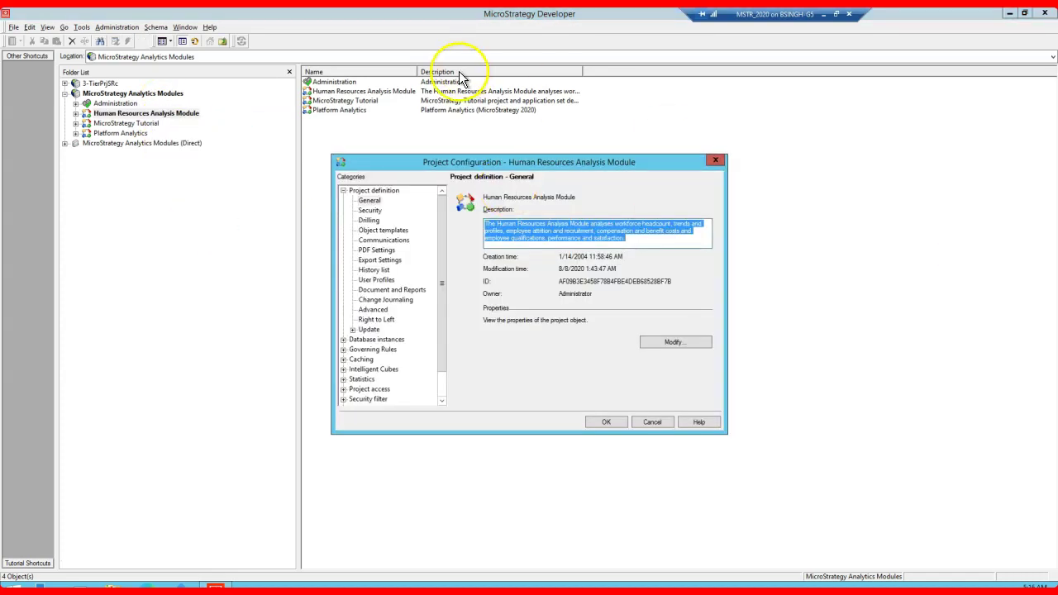
left_click_drag(503, 163, 507, 140)
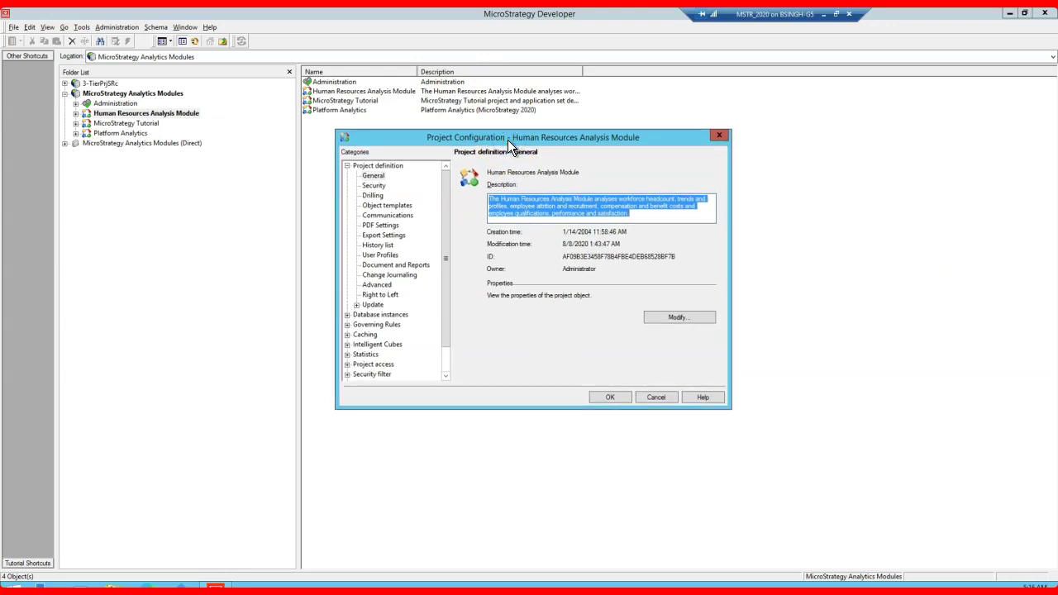
left_click_drag(508, 140, 508, 133)
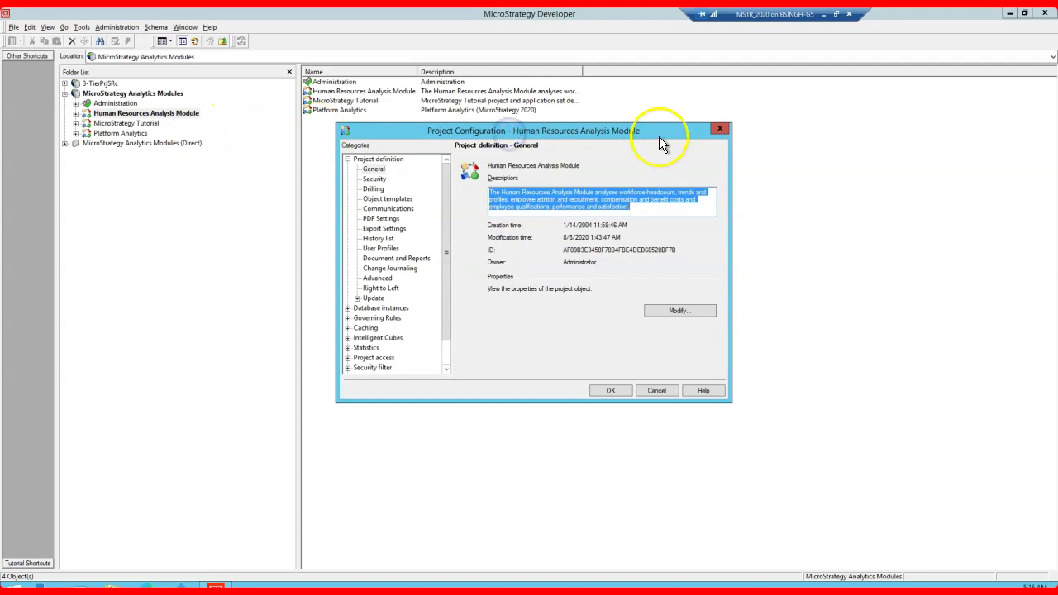
left_click(728, 128)
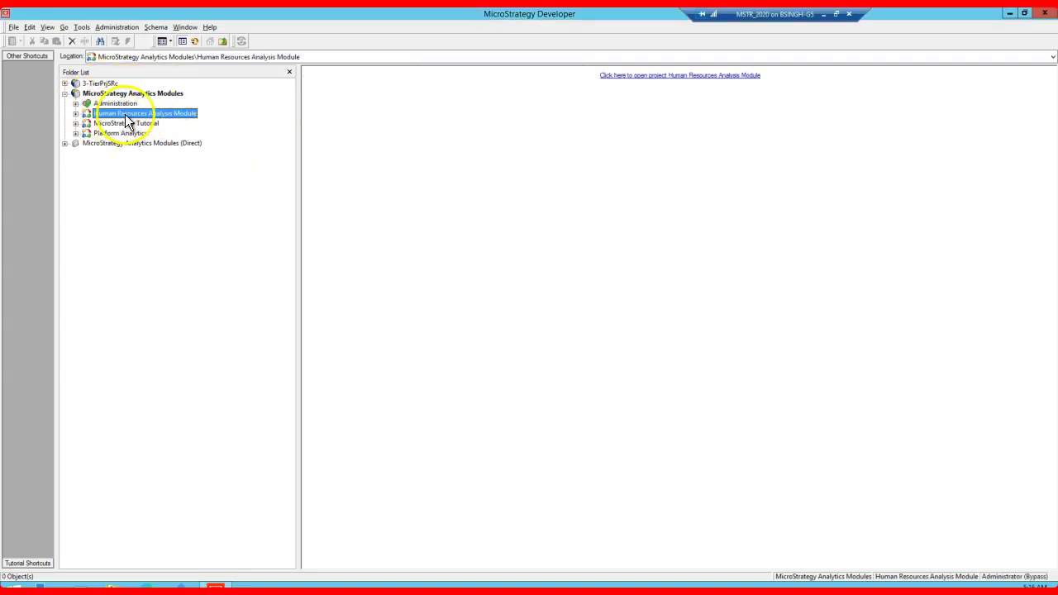
right_click(125, 116)
left_click(159, 221)
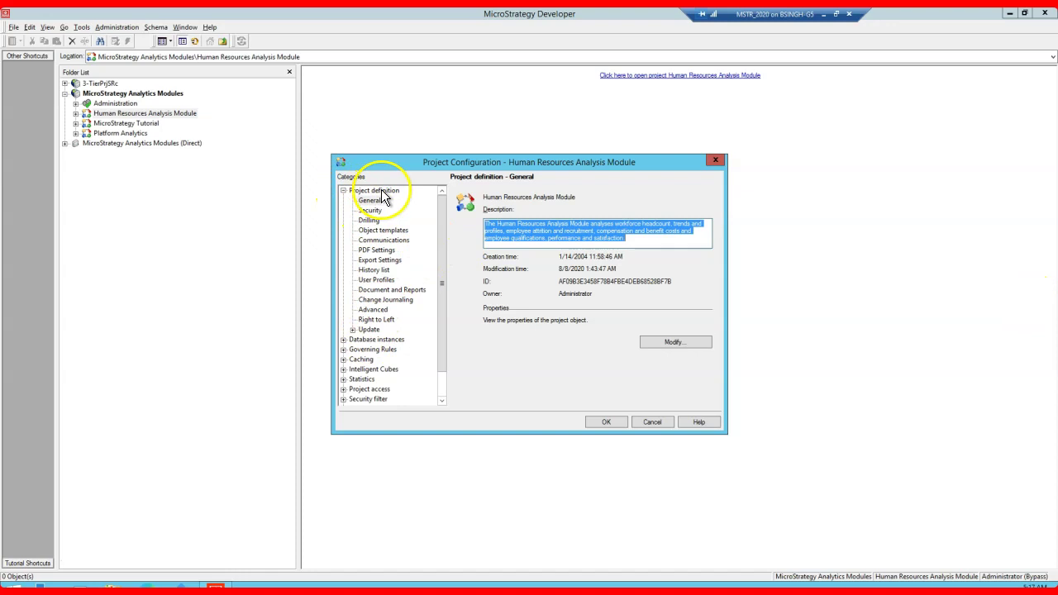
Step: Under Governing Rules result sets, change All other reports from 32000 to 75 and save
left_click(343, 190)
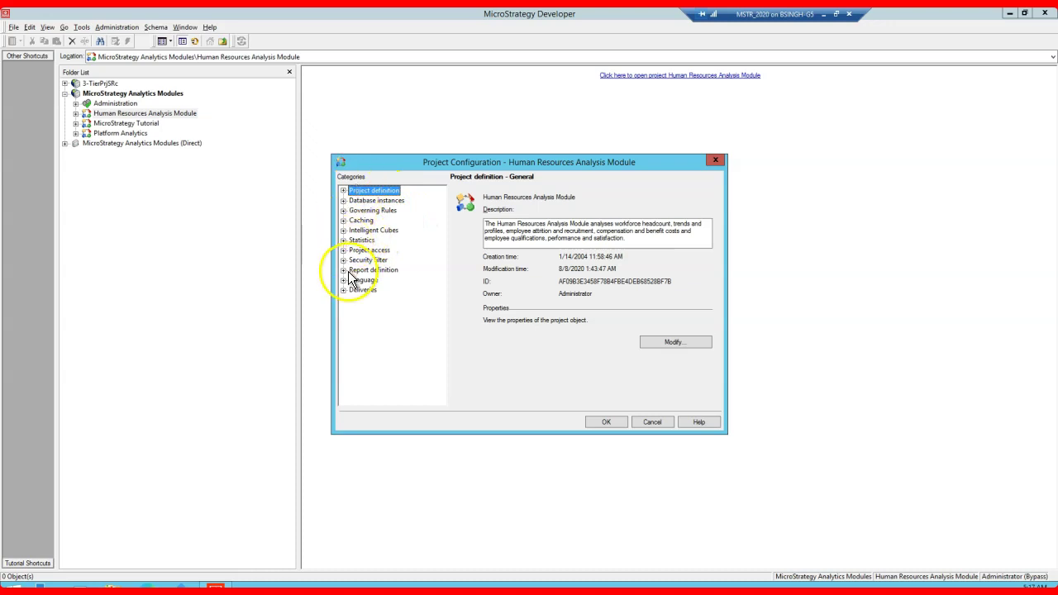
left_click(360, 212)
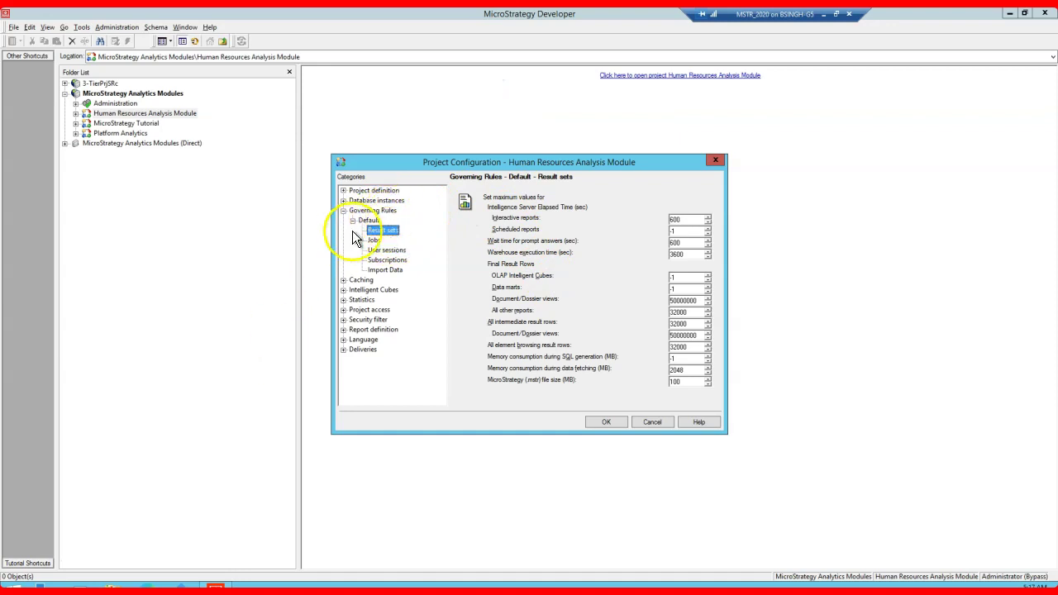
left_click(28, 567)
left_click(527, 266)
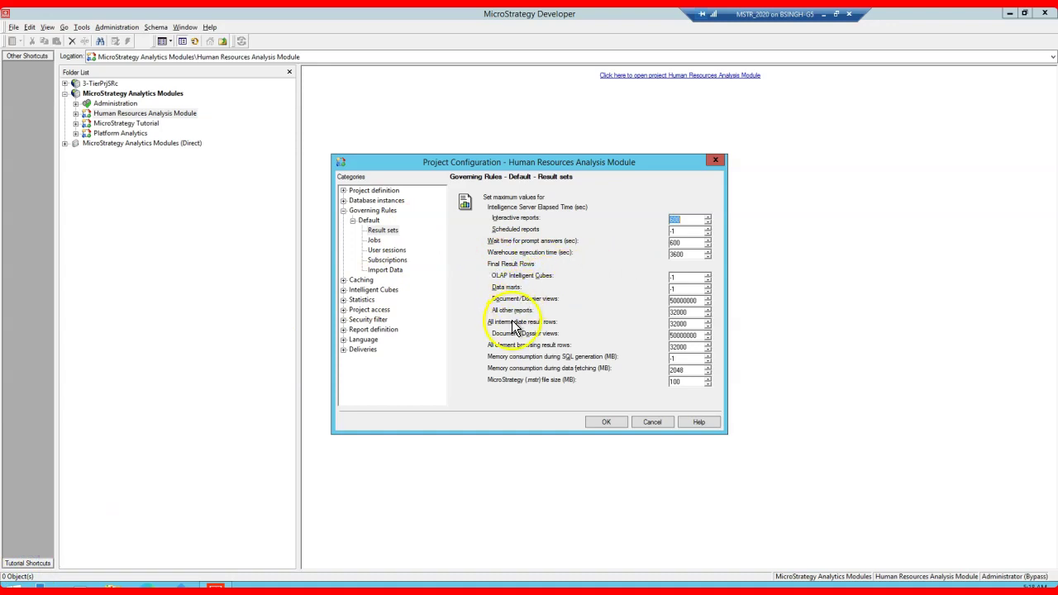
double_click(680, 312)
left_click_drag(682, 307, 694, 305)
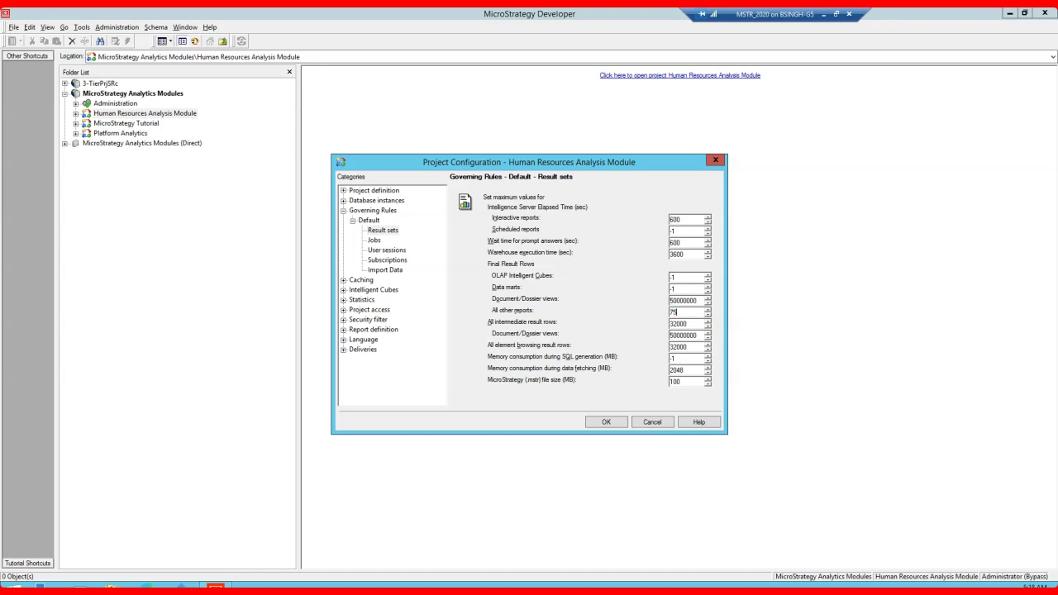
left_click(610, 423)
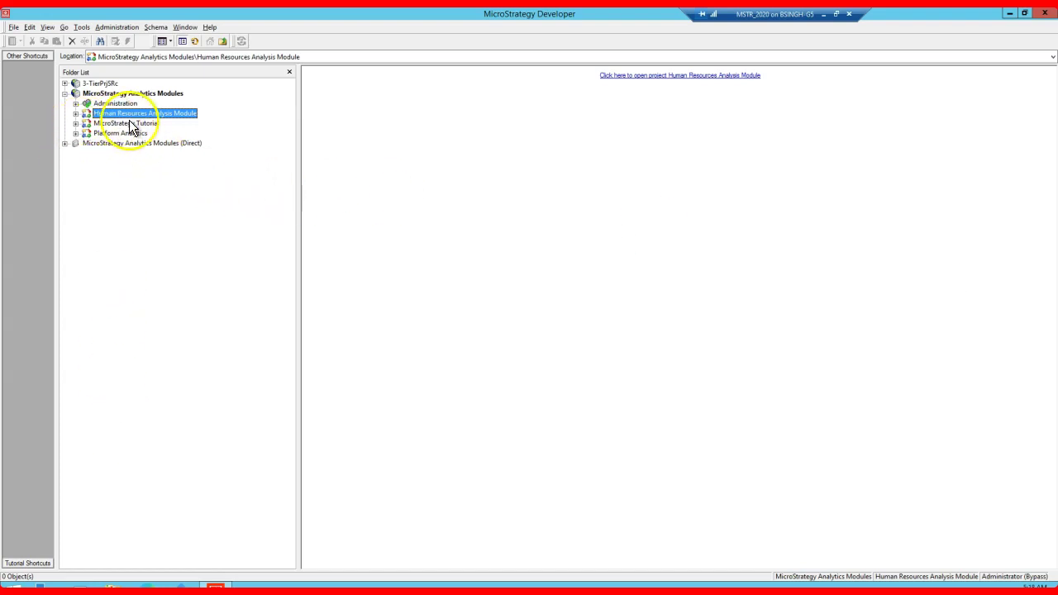
Step: Open the Intelligence Server configuration from the MicroStrategy Analytics Modules project source
left_click(30, 562)
left_click(150, 219)
right_click(138, 94)
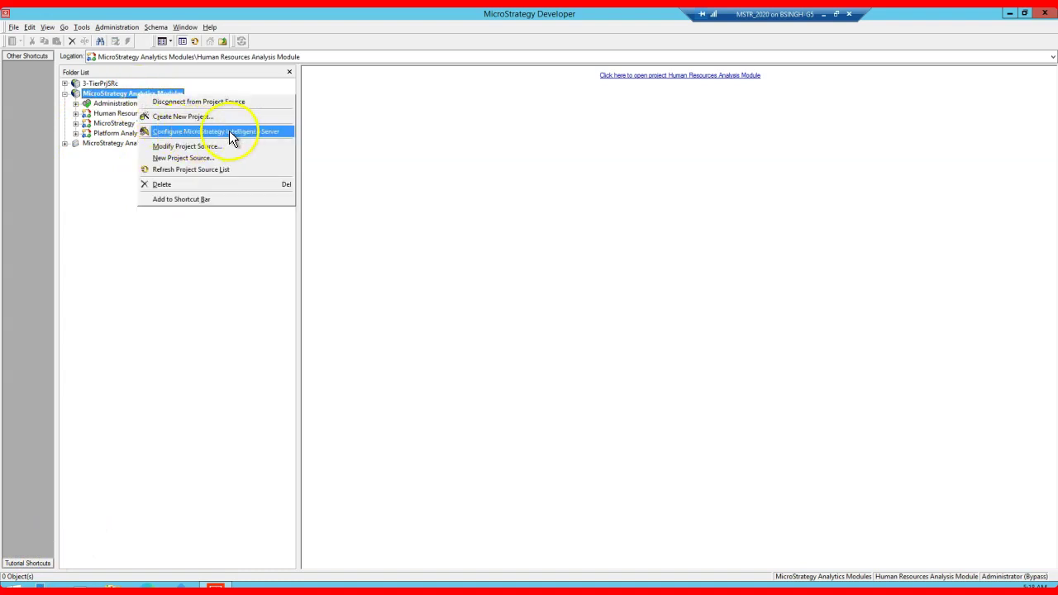
left_click(82, 132)
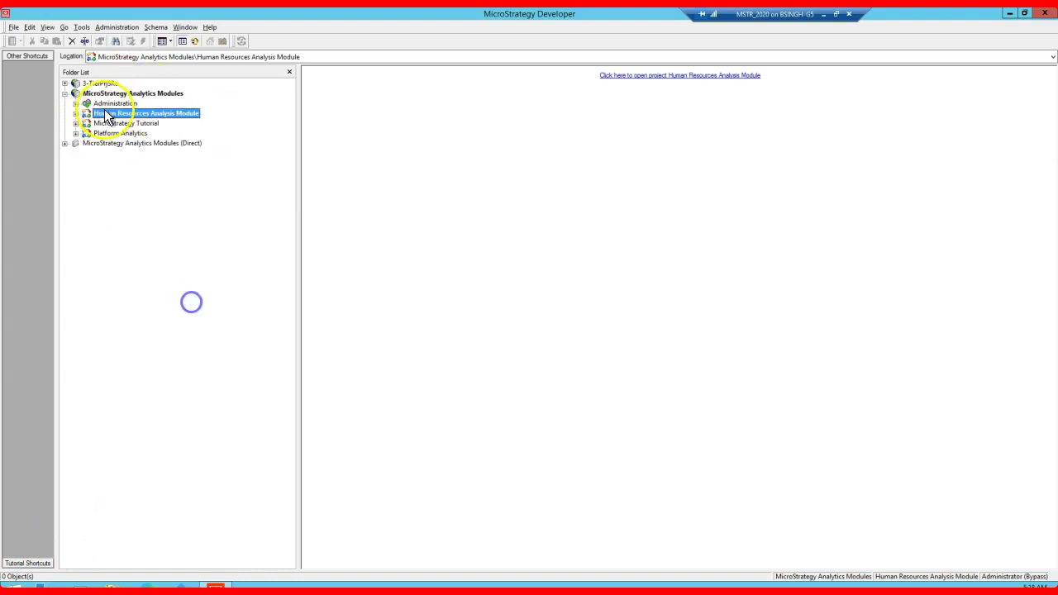
left_click(113, 94)
right_click(171, 101)
left_click(220, 130)
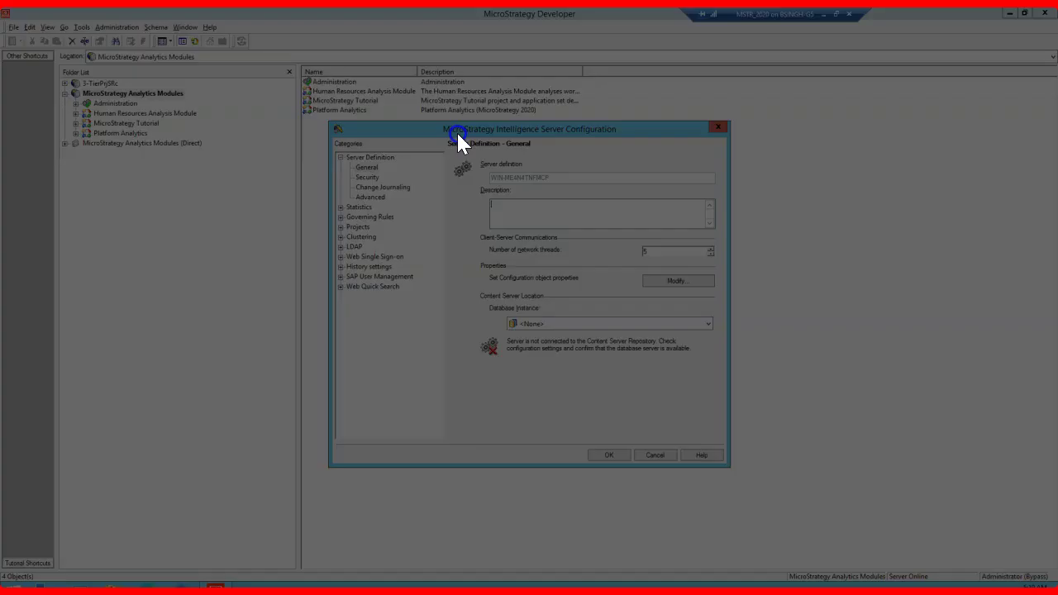
left_click(680, 210)
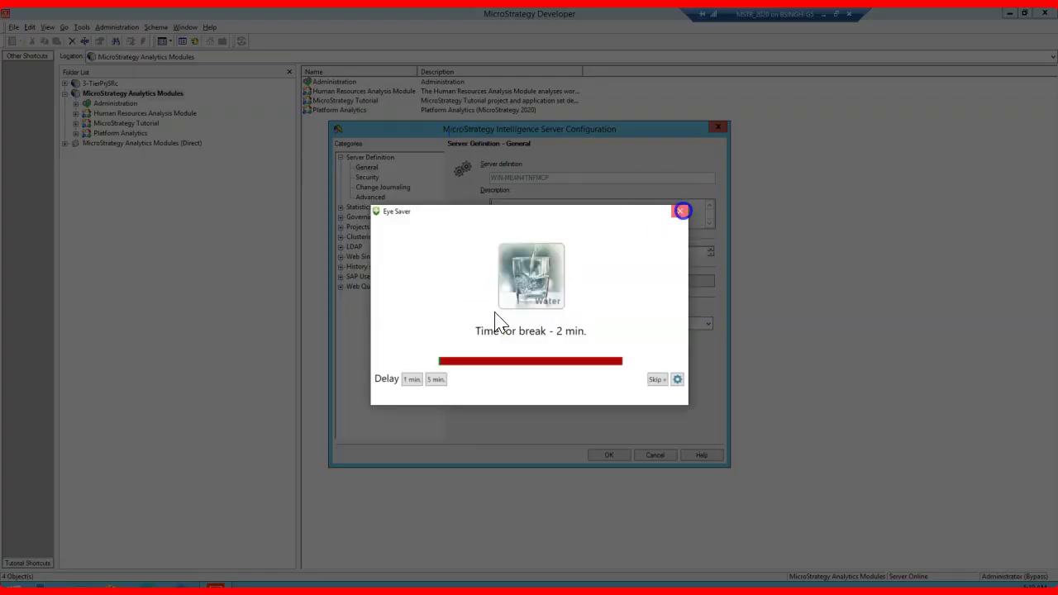
left_click_drag(439, 130, 398, 135)
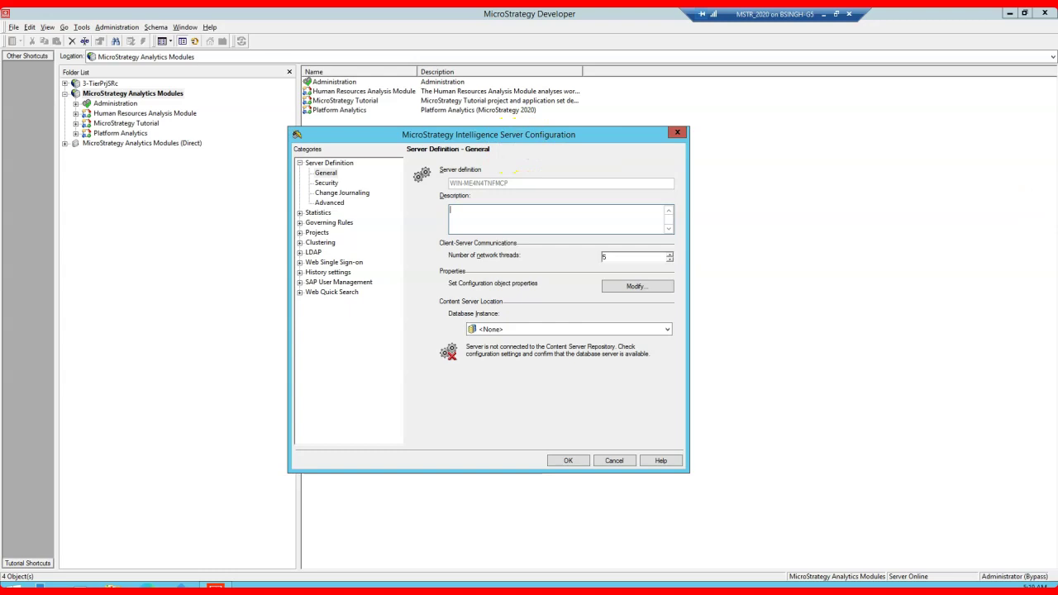
Step: Change the general governing rule Maximum number of user sessions from 160 to 1 and save
left_click(301, 223)
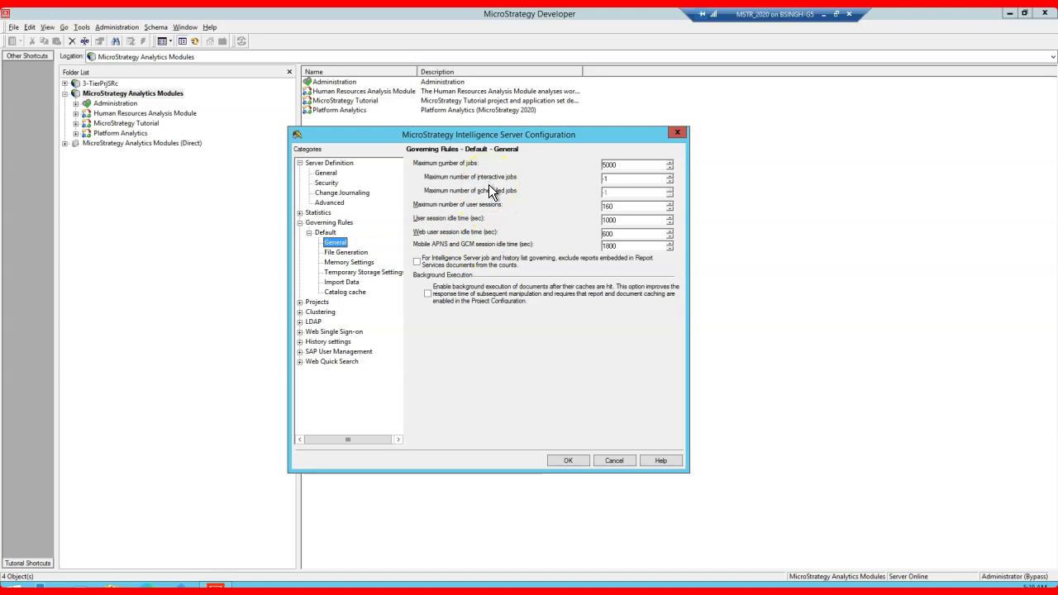
left_click_drag(603, 207, 621, 209)
type("1")
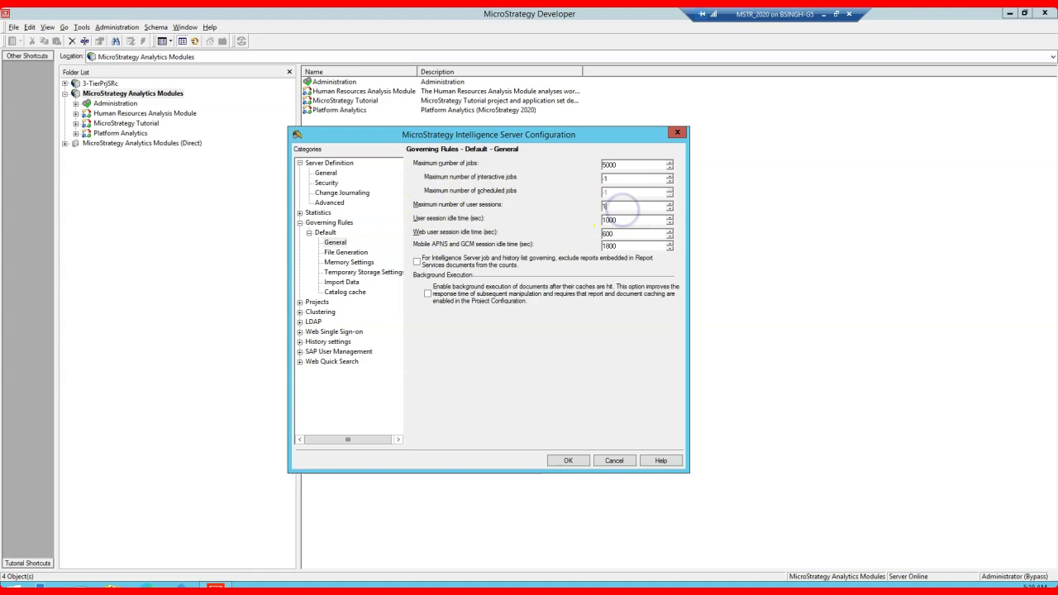
left_click(567, 461)
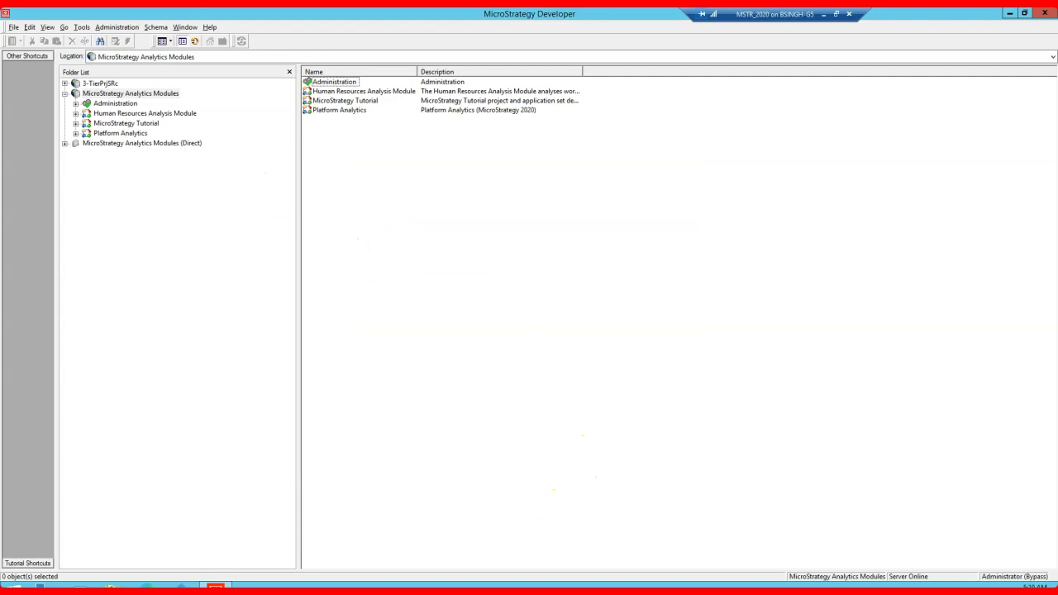
Step: Browse Human Resources Analysis Module > Public Objects > Reports > Benefit Analysis and call up actions for Time Off Overview by Department
left_click(116, 114)
left_click(75, 114)
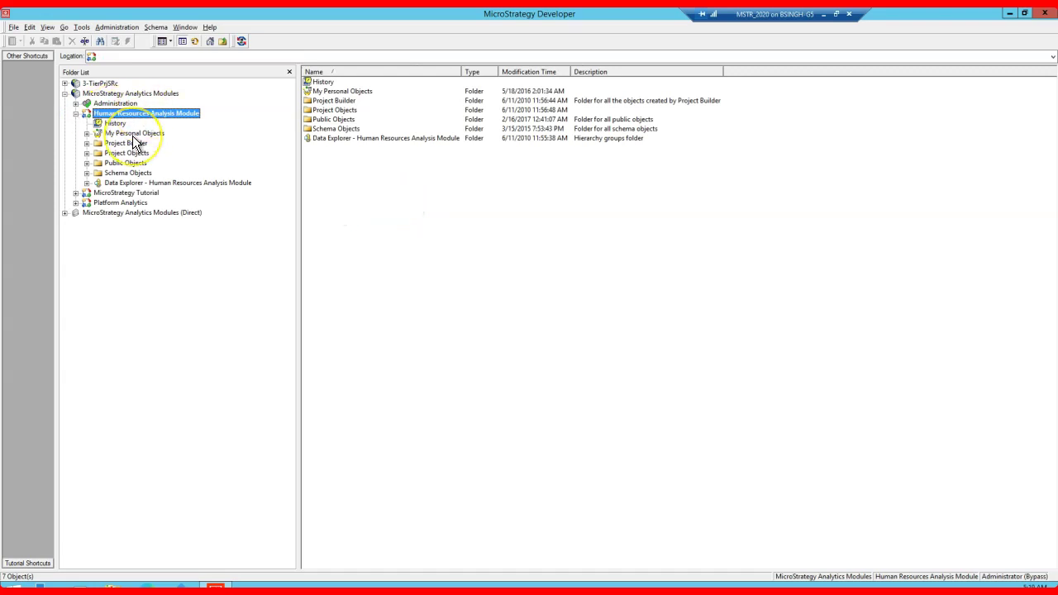
left_click(87, 164)
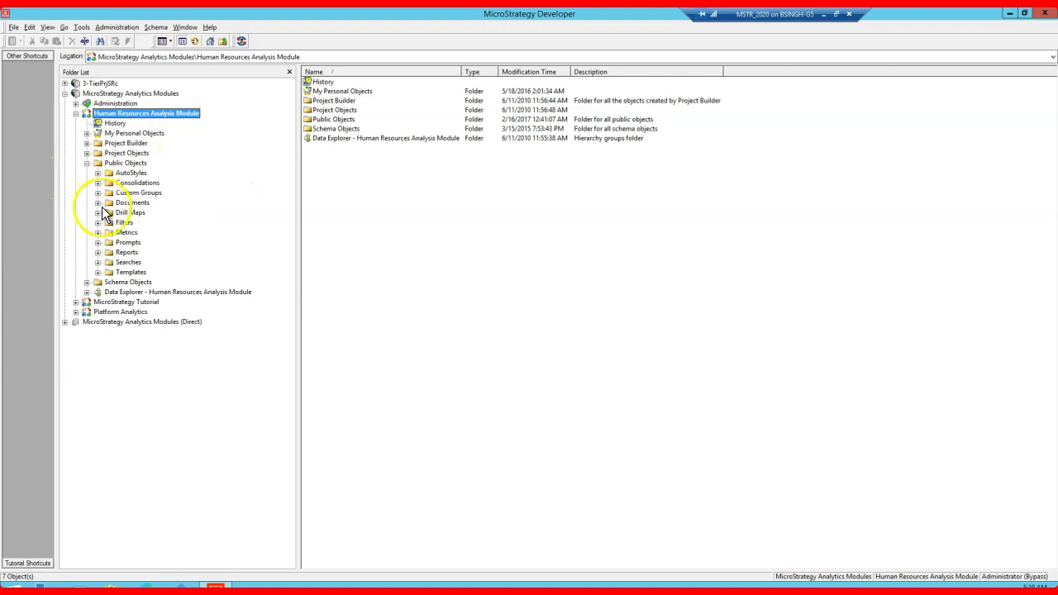
left_click(105, 253)
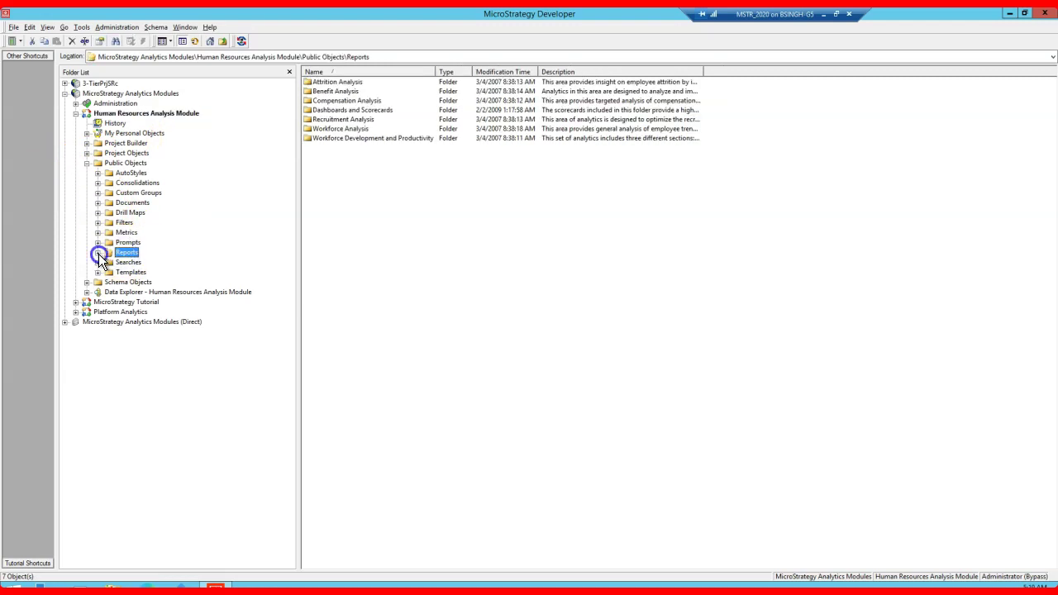
left_click(97, 252)
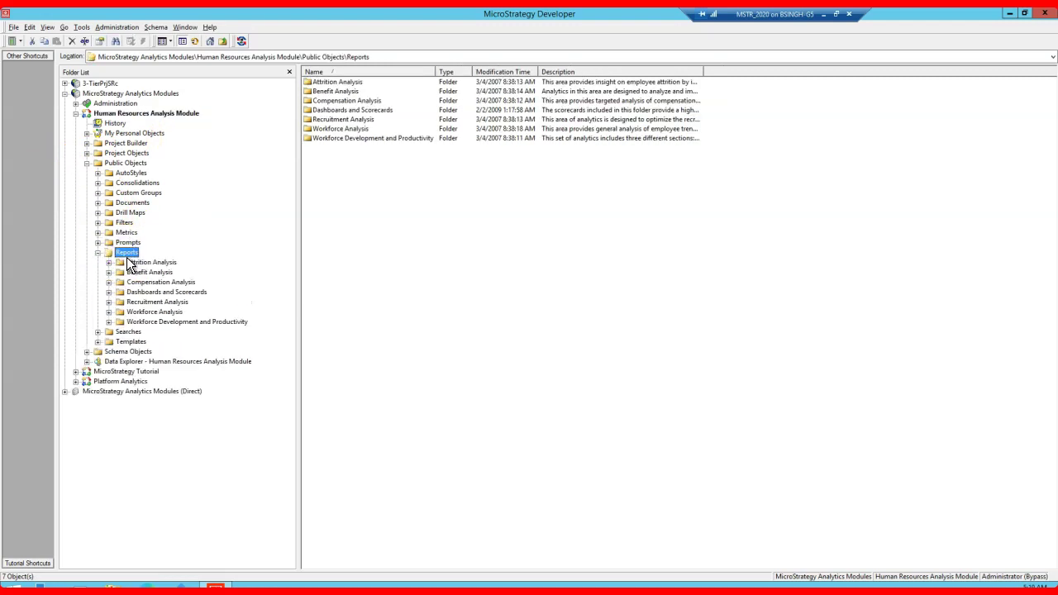
left_click(120, 273)
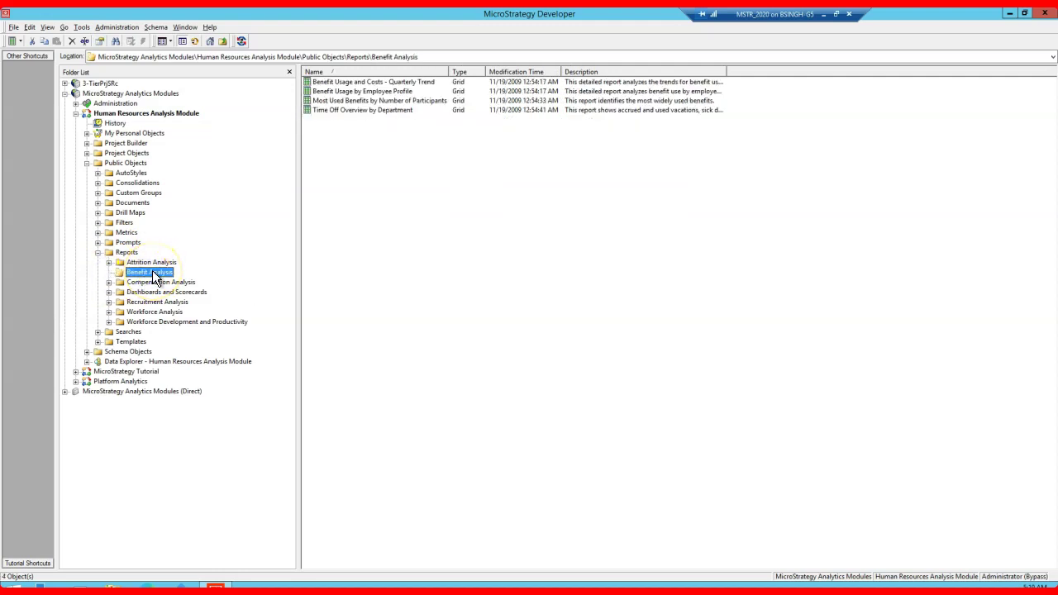
left_click(361, 111)
right_click(361, 116)
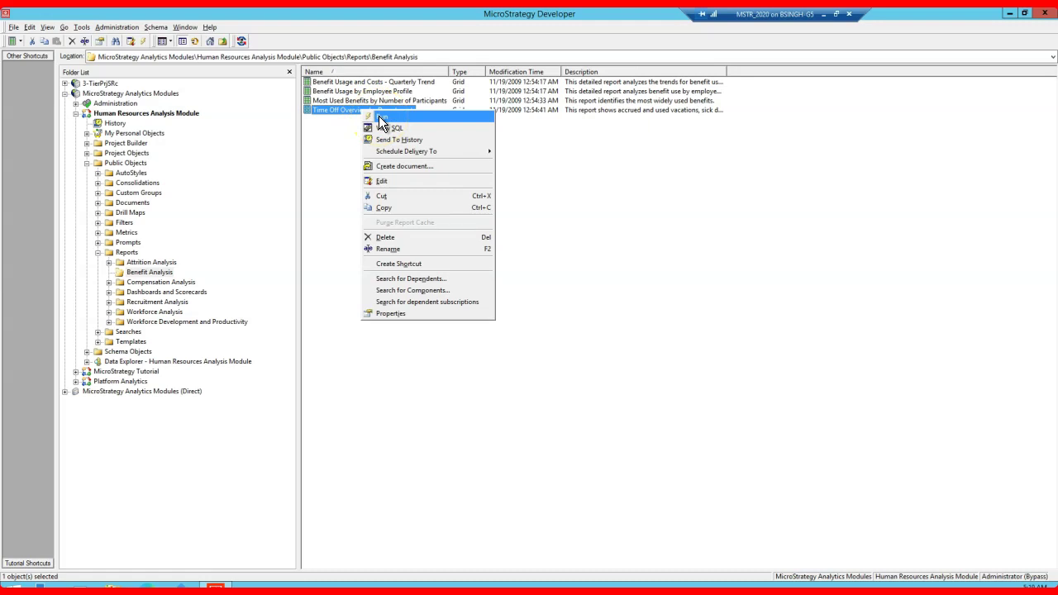
Step: Run Time Off Overview by Department and read the error about exceeding the 75-row limit
left_click(378, 115)
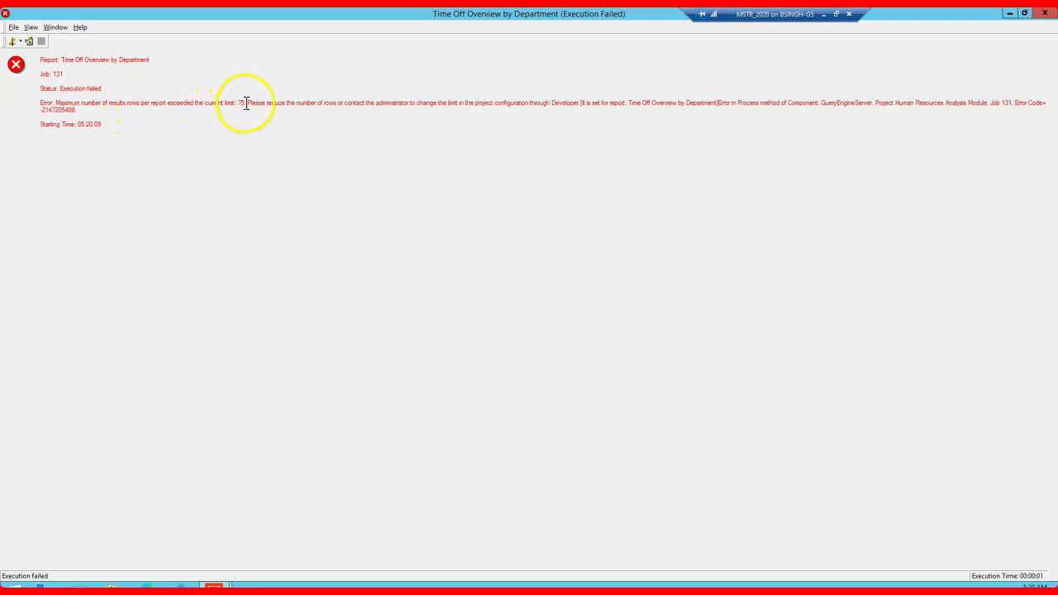
left_click_drag(243, 103, 131, 108)
left_click(373, 129)
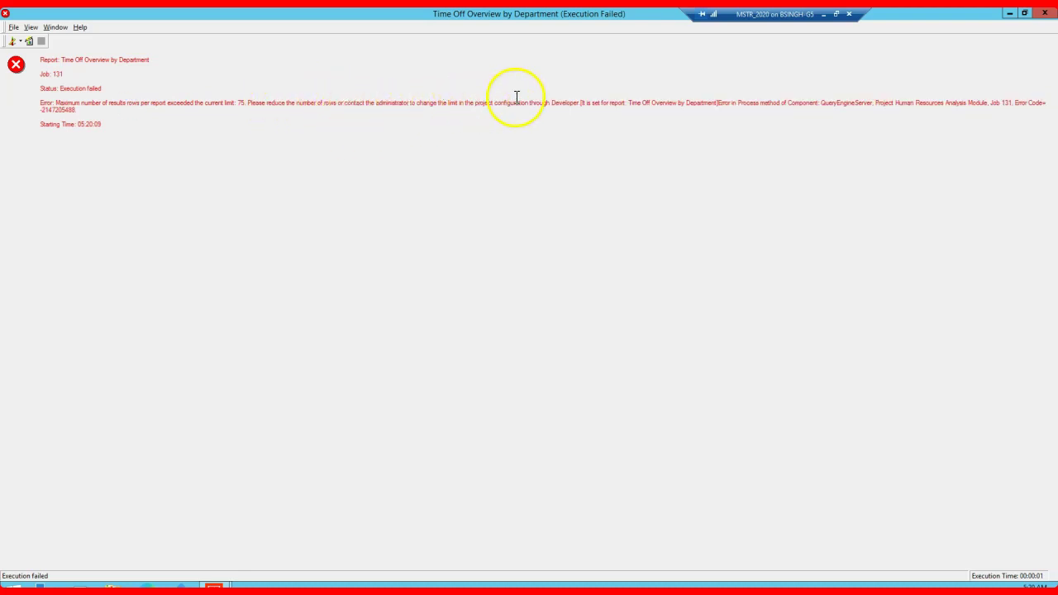
left_click(583, 97)
left_click_drag(584, 97, 675, 138)
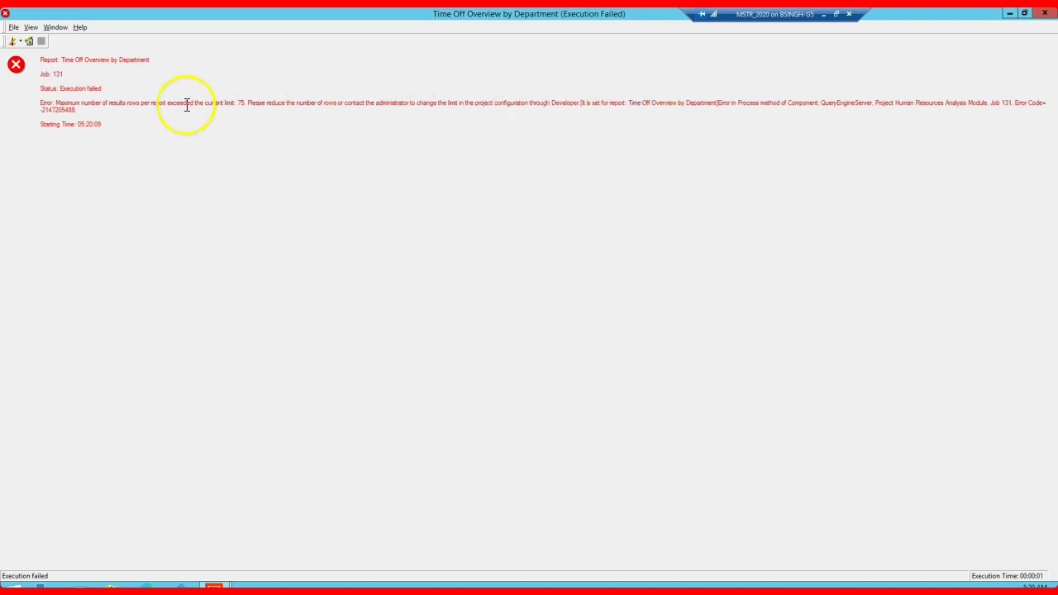
left_click(82, 63)
Step: Close the failed report window, collapse the Reports folder, and bring up the browser
left_click(1042, 26)
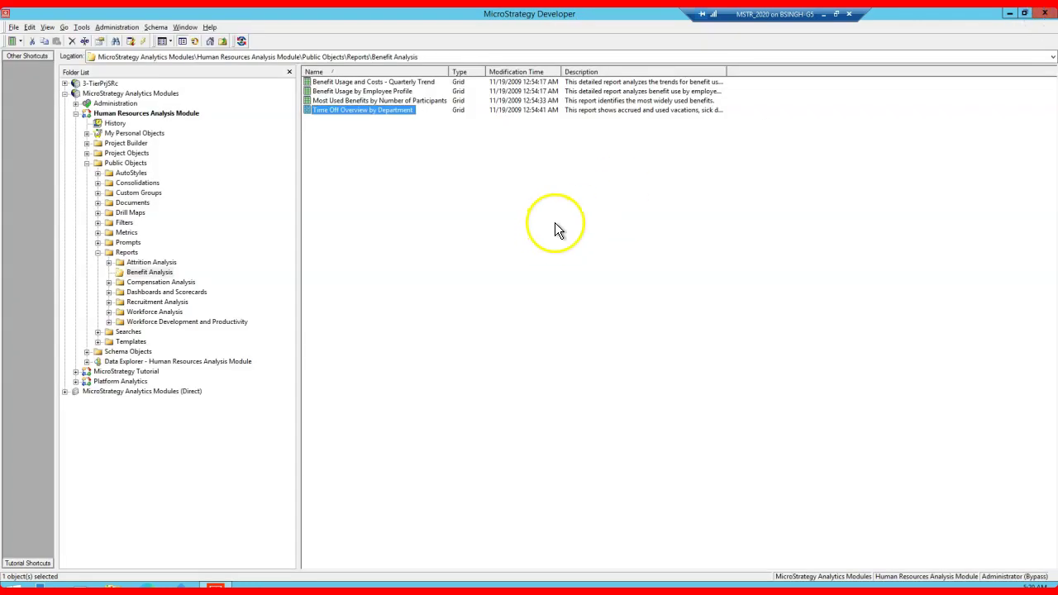
left_click(98, 254)
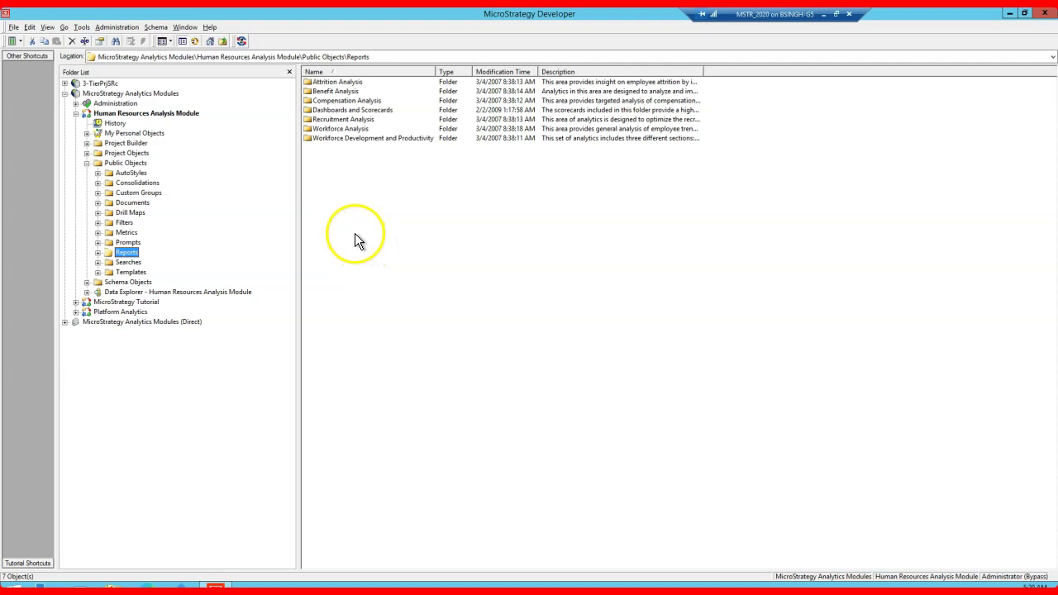
left_click(146, 586)
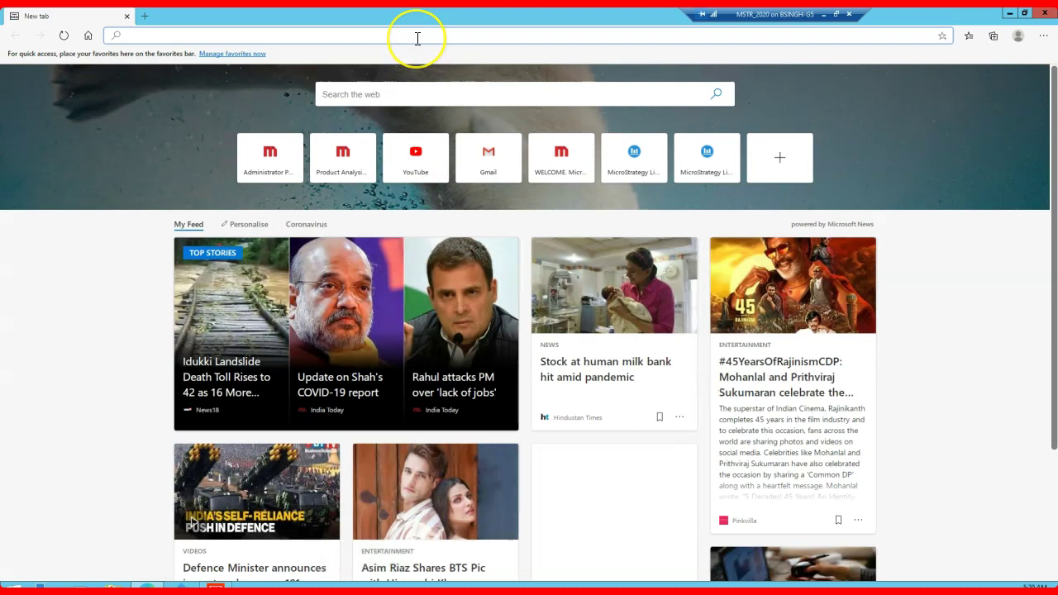
Step: Load the localhost admin page and open MicroStrategy Tutorial from MicroStrategy Web Home
type("lo")
key("Return")
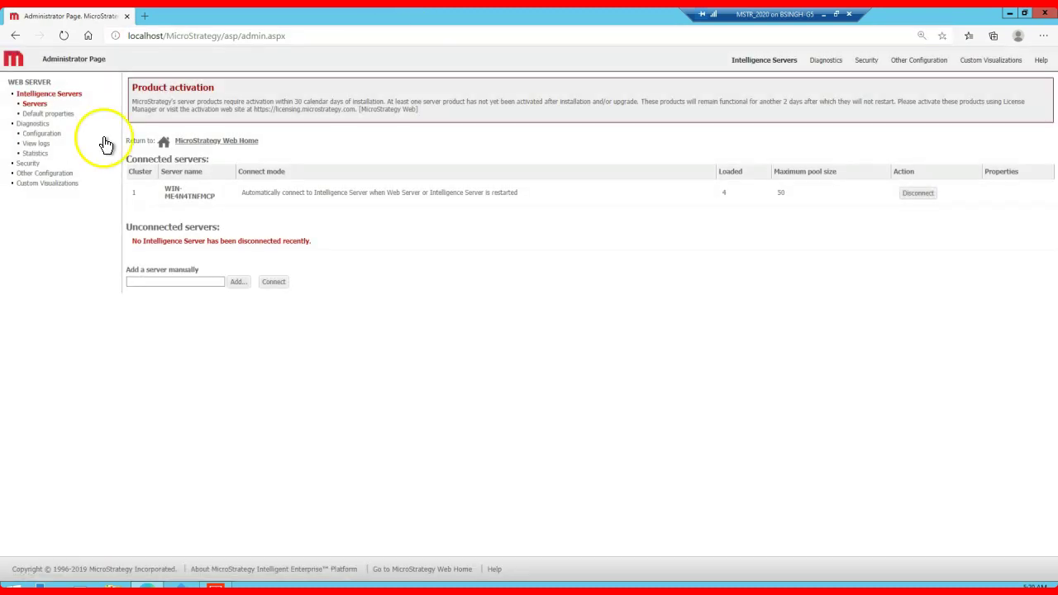
left_click(248, 140)
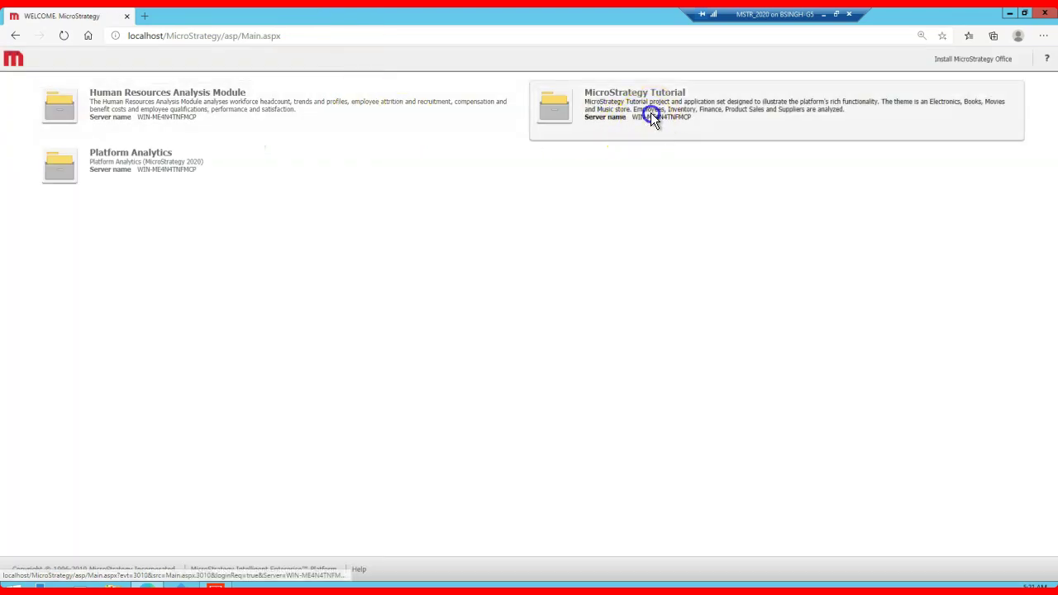
left_click(651, 114)
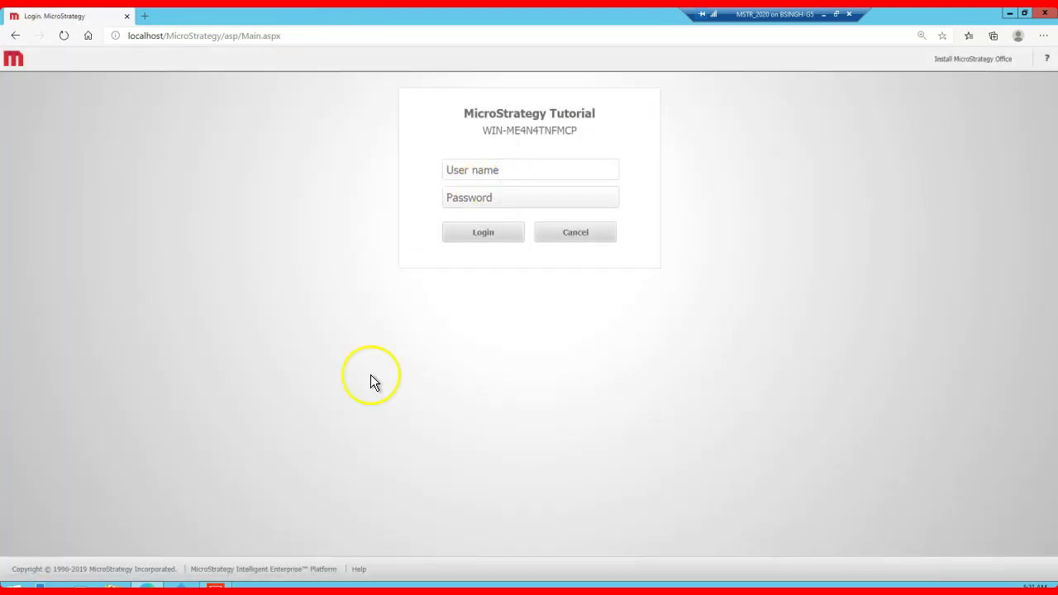
Step: Browse Administration > User Manager > Everyone in Developer and call up actions for ffdemo
left_click(216, 587)
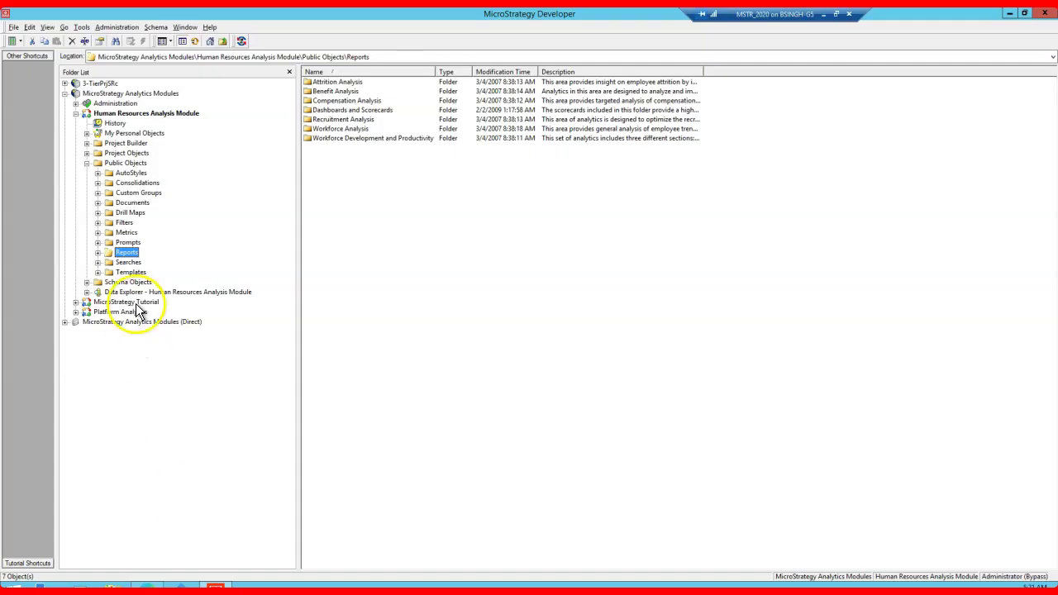
left_click(75, 103)
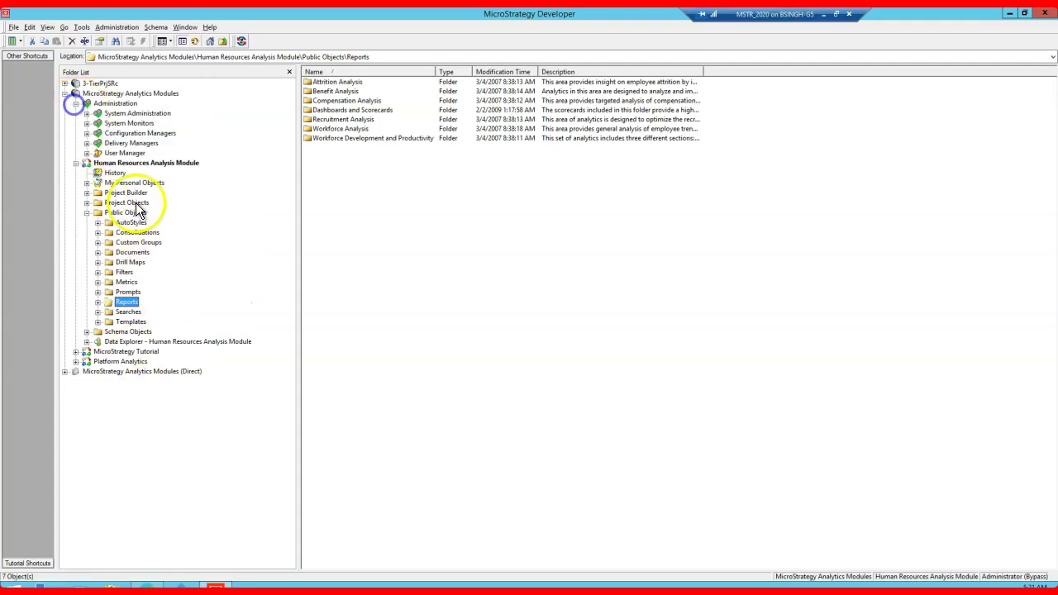
left_click(86, 153)
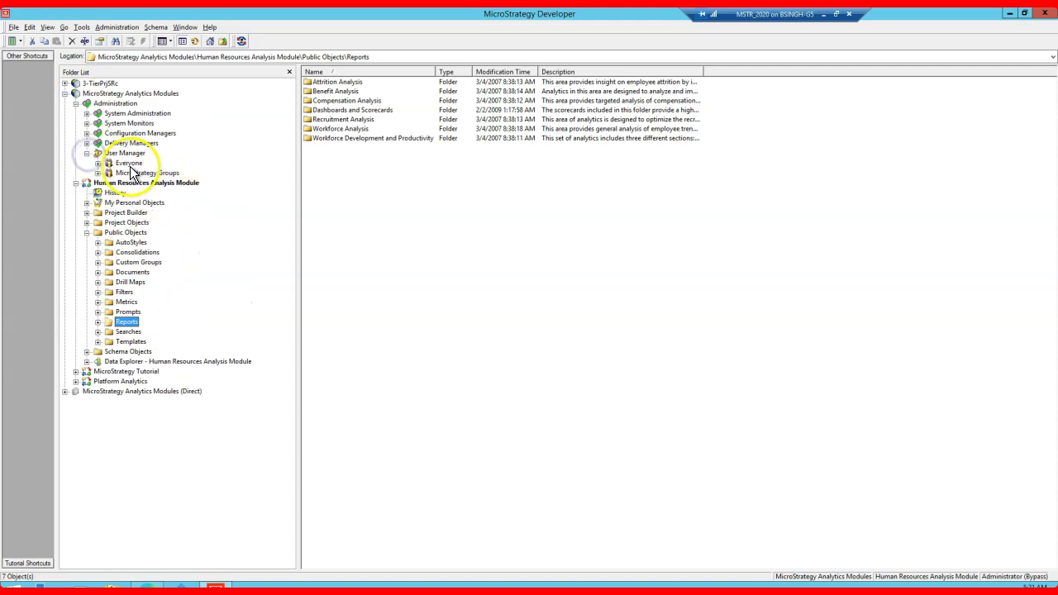
left_click(127, 163)
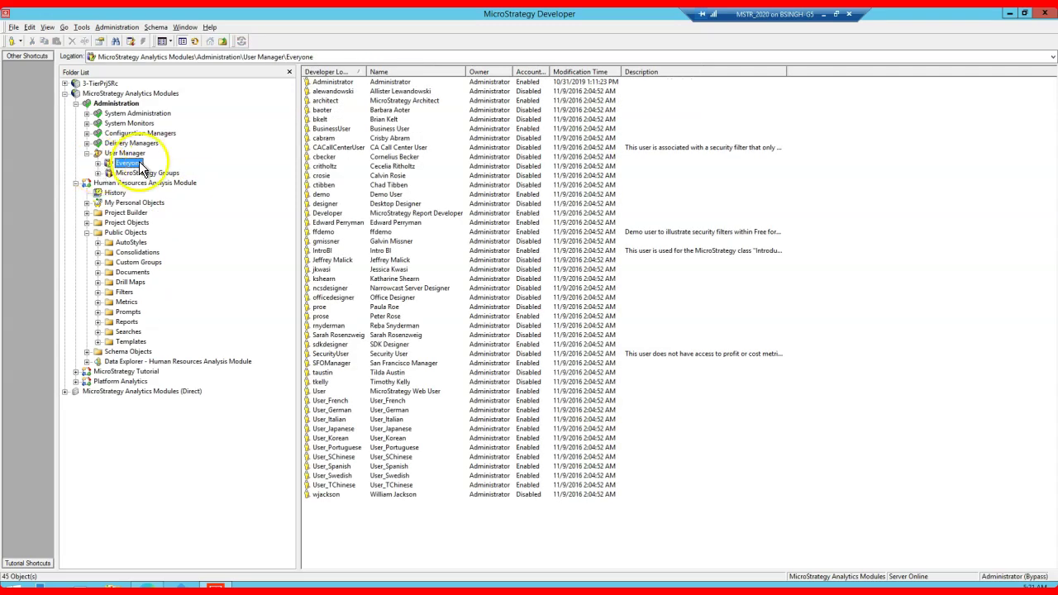
left_click(325, 233)
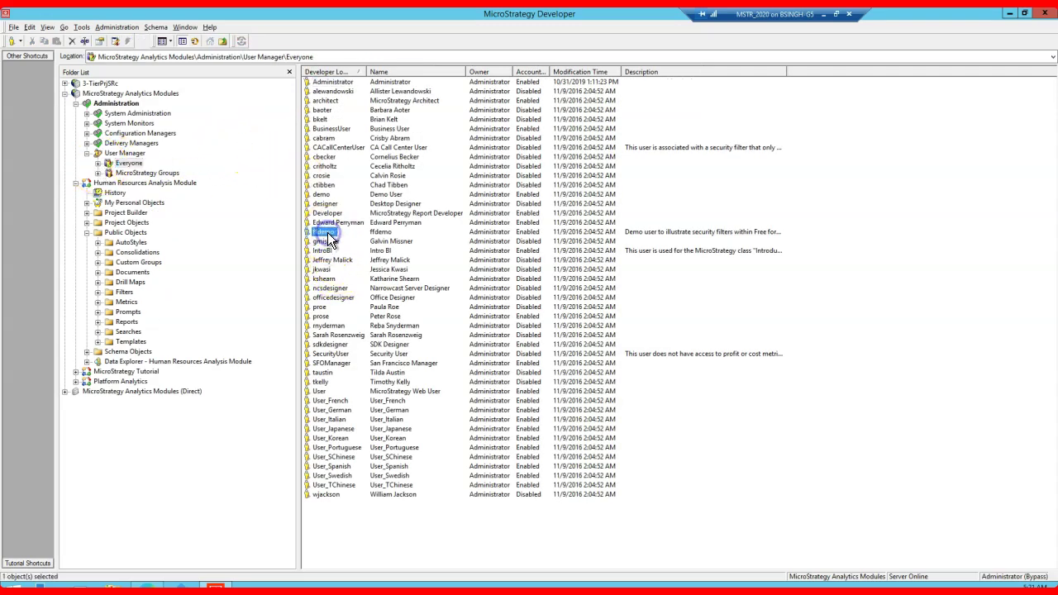
right_click(328, 237)
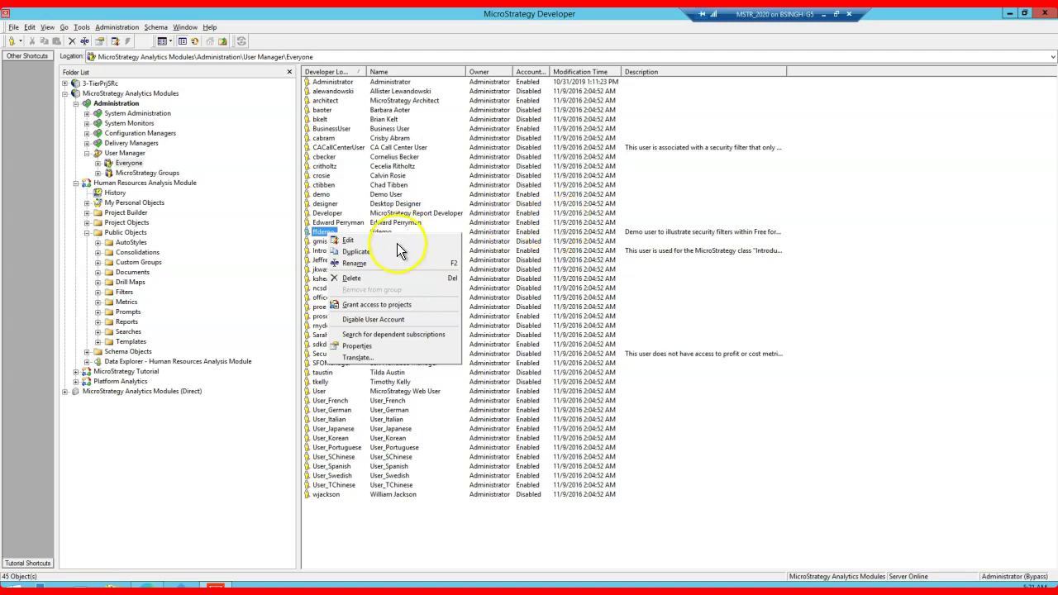
Step: Review ffdemo's General and Security properties, then close them
left_click(358, 346)
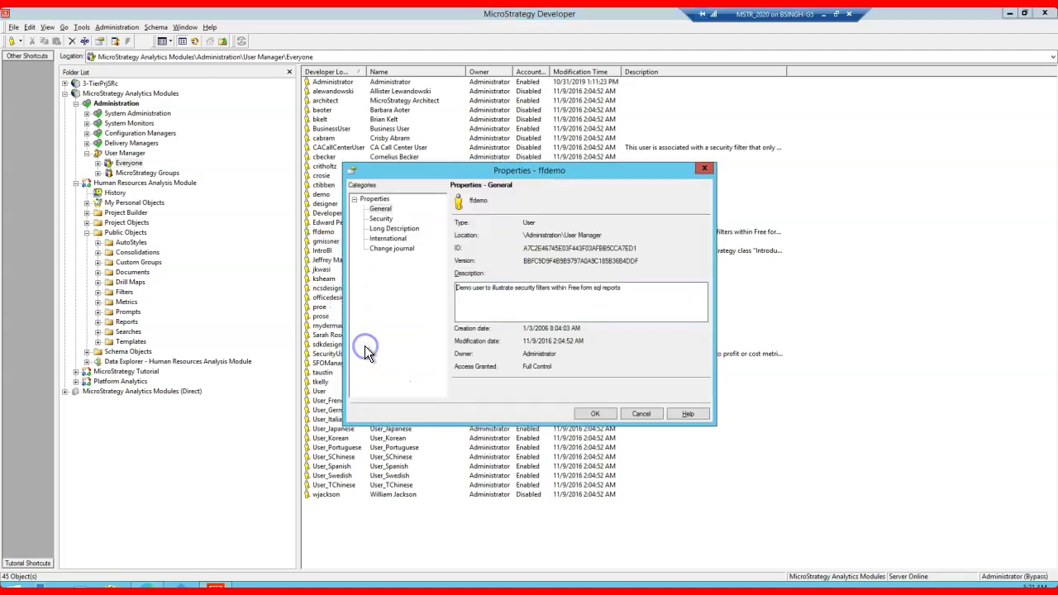
left_click(380, 218)
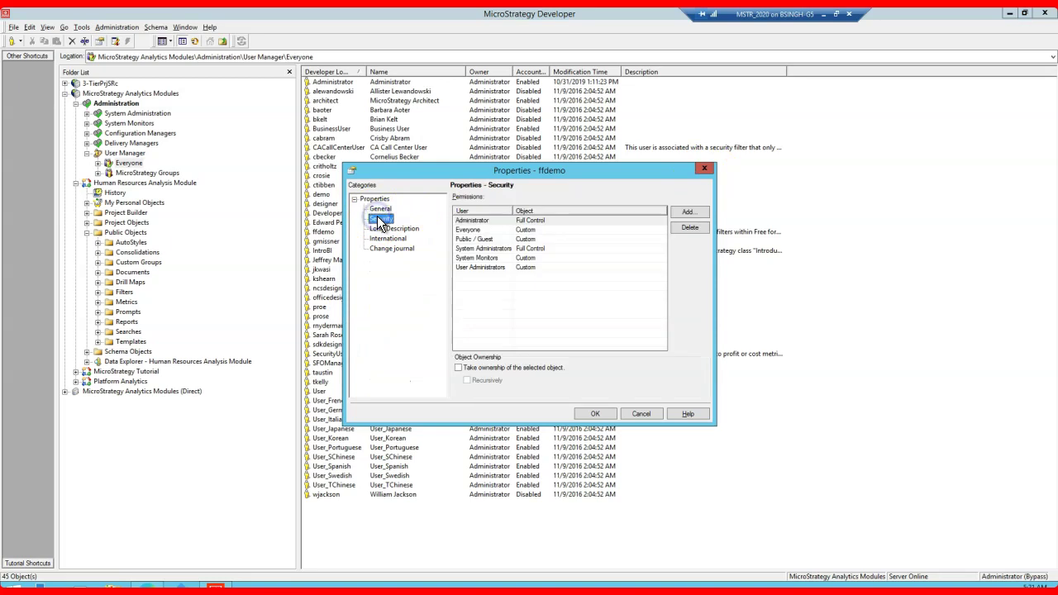
left_click(703, 170)
Step: Fill in a new user with login Test, full name Test_User, and a confirmed password
left_click(599, 185)
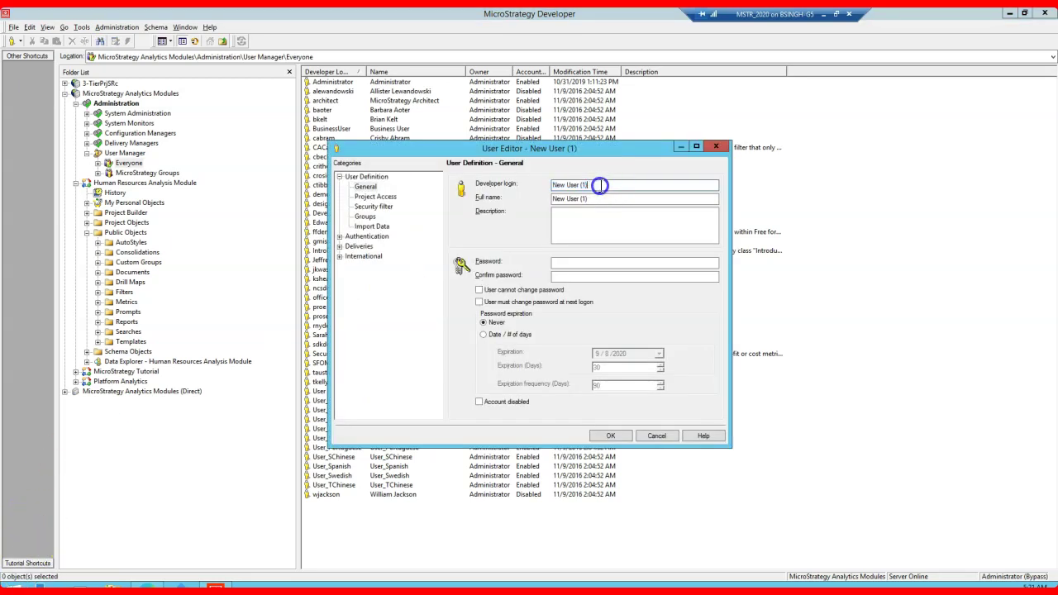
key("ctrl+a")
type("Test")
key("Tab")
type("T")
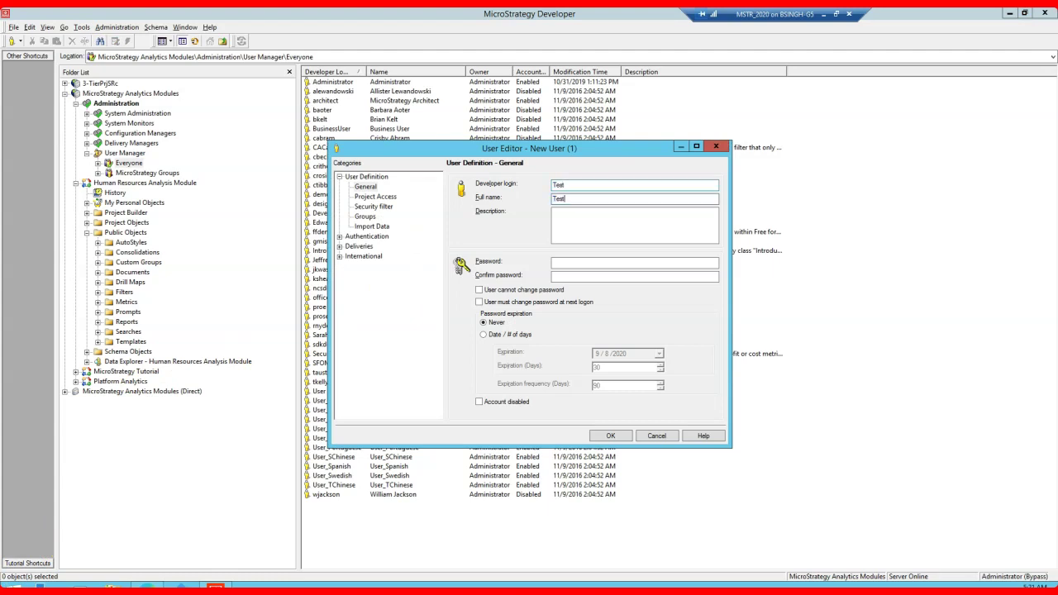
key("Tab")
type("1")
key("Tab")
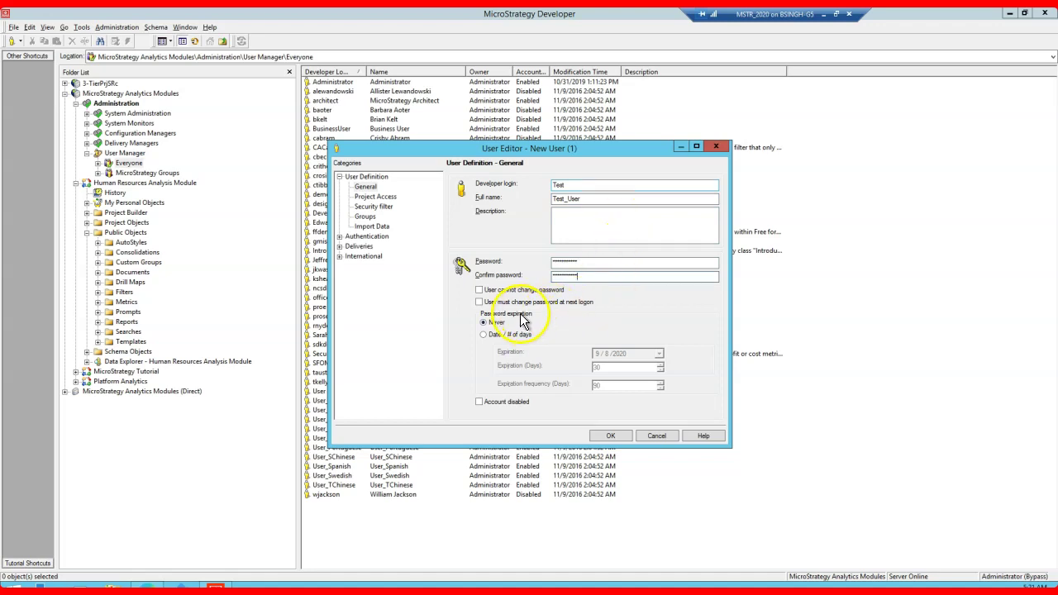
Step: Save the user, accept the change comments, and widen the Developer Login column
left_click(611, 436)
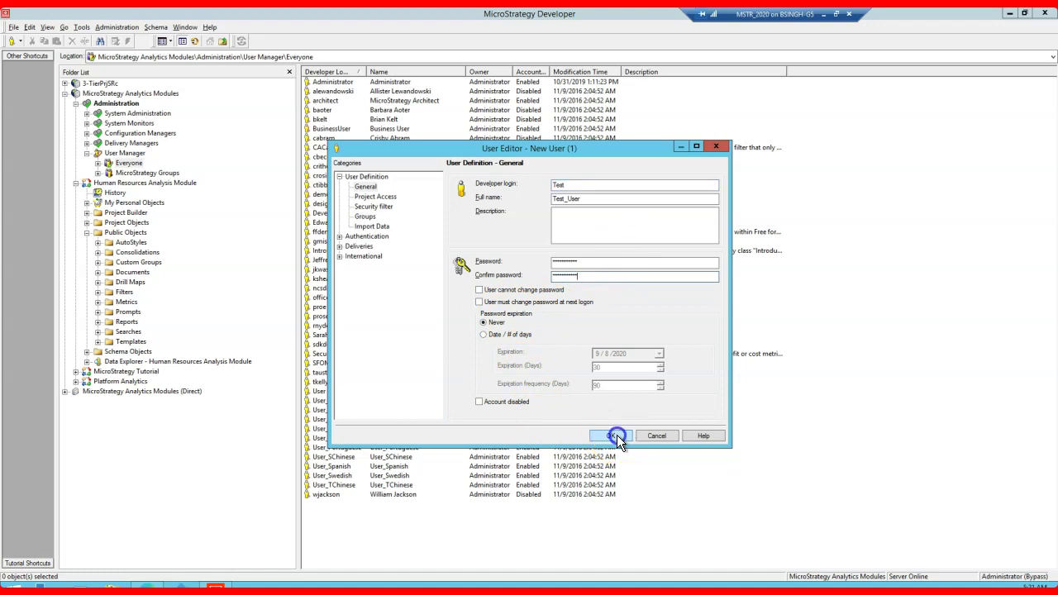
left_click(589, 366)
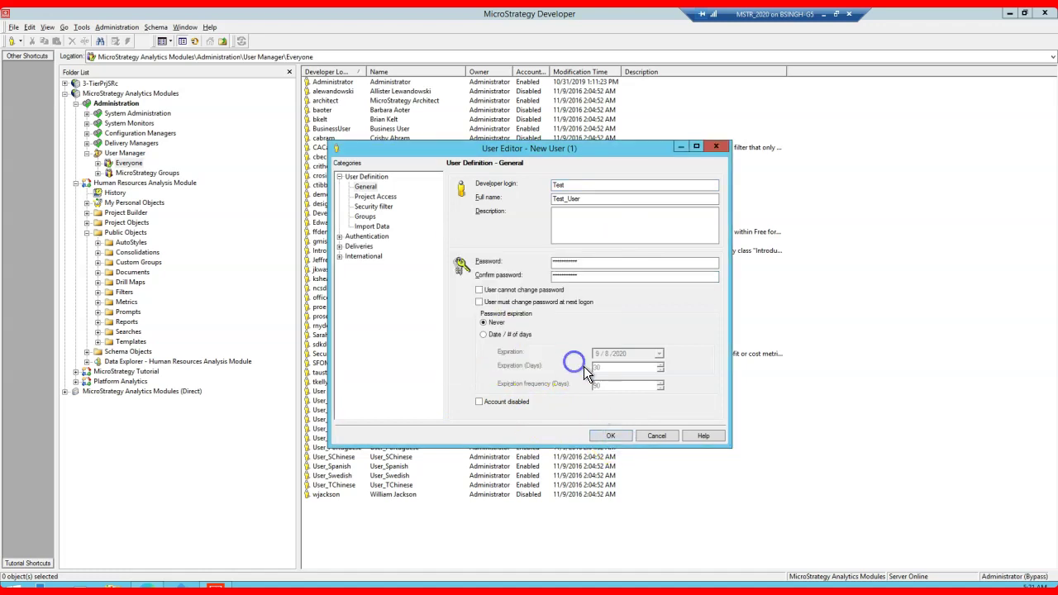
left_click(320, 382)
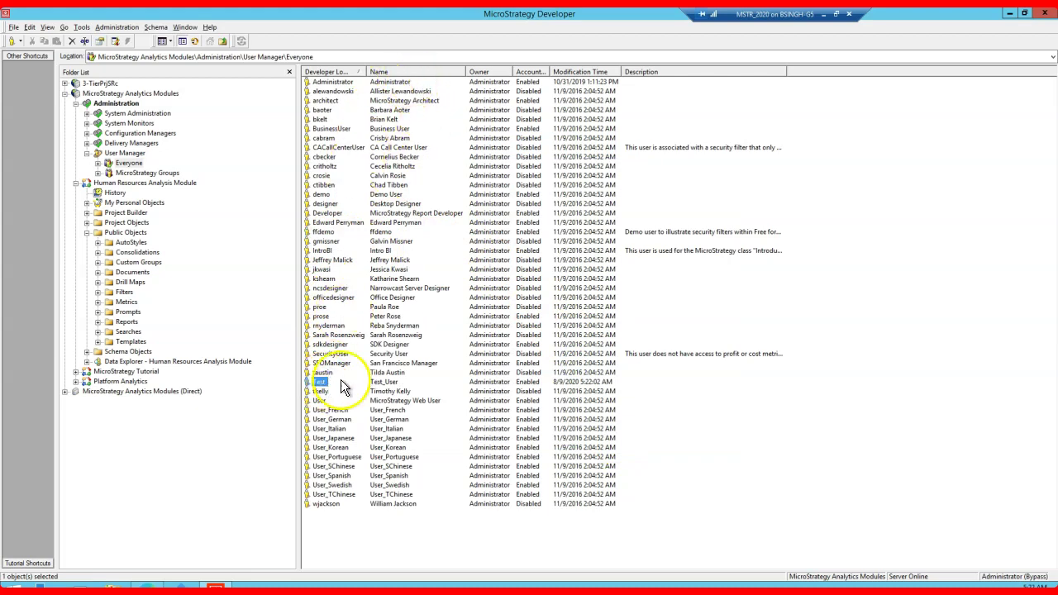
left_click_drag(366, 72, 422, 72)
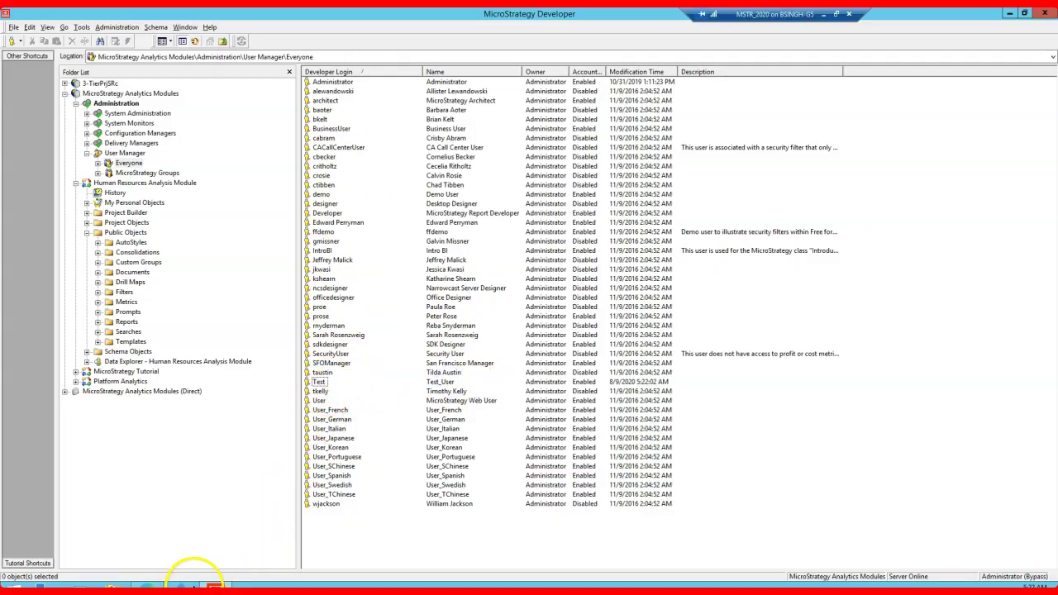
Step: Attempt a MicroStrategy Web login as test, then return to Developer after the maximum-server-users error
left_click(147, 587)
left_click(500, 169)
type("te")
key("Tab")
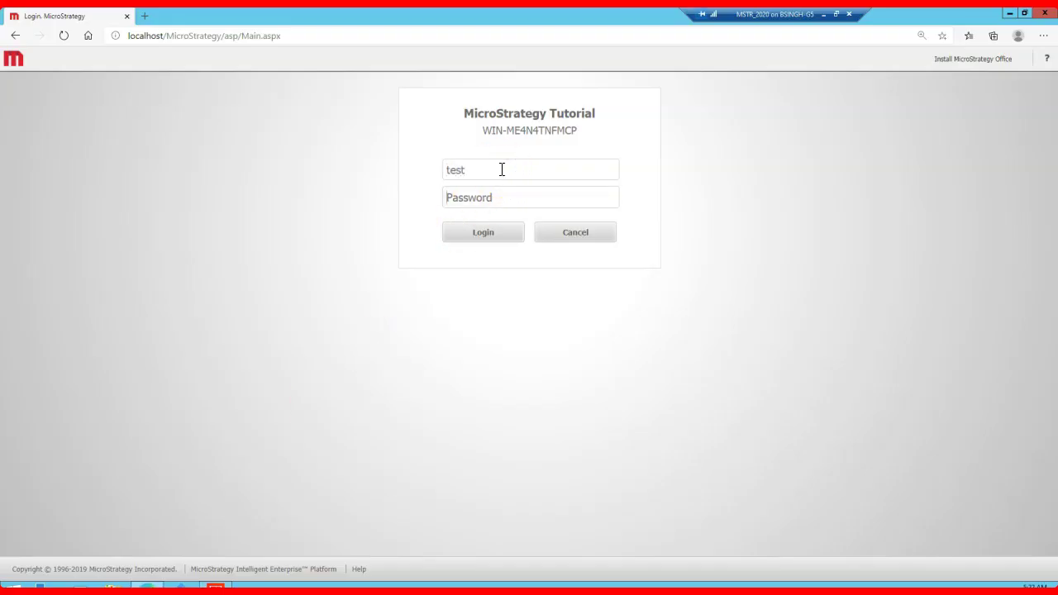
type("test")
key("Return")
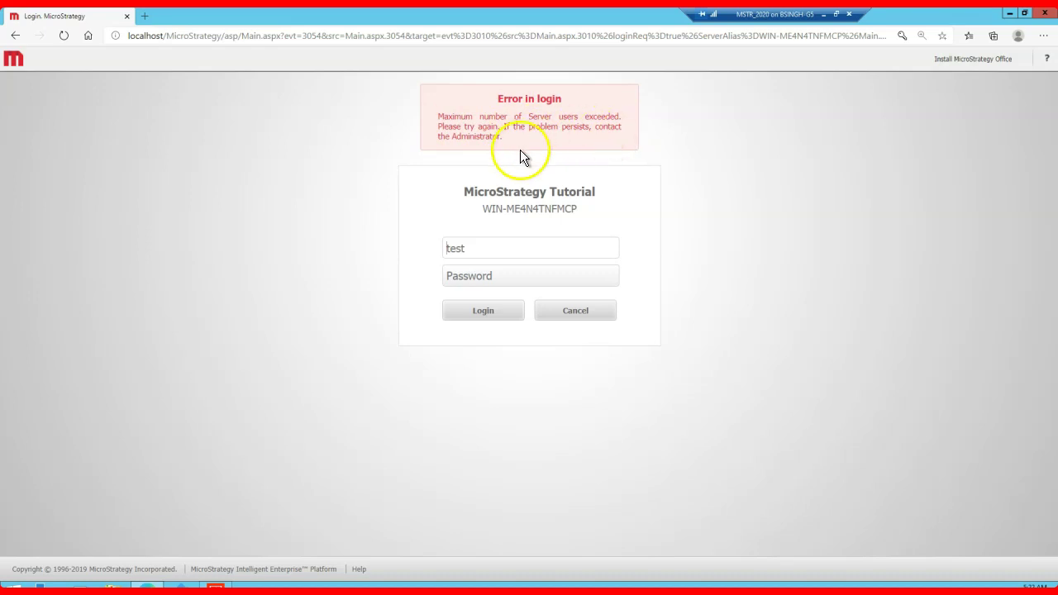
left_click(215, 587)
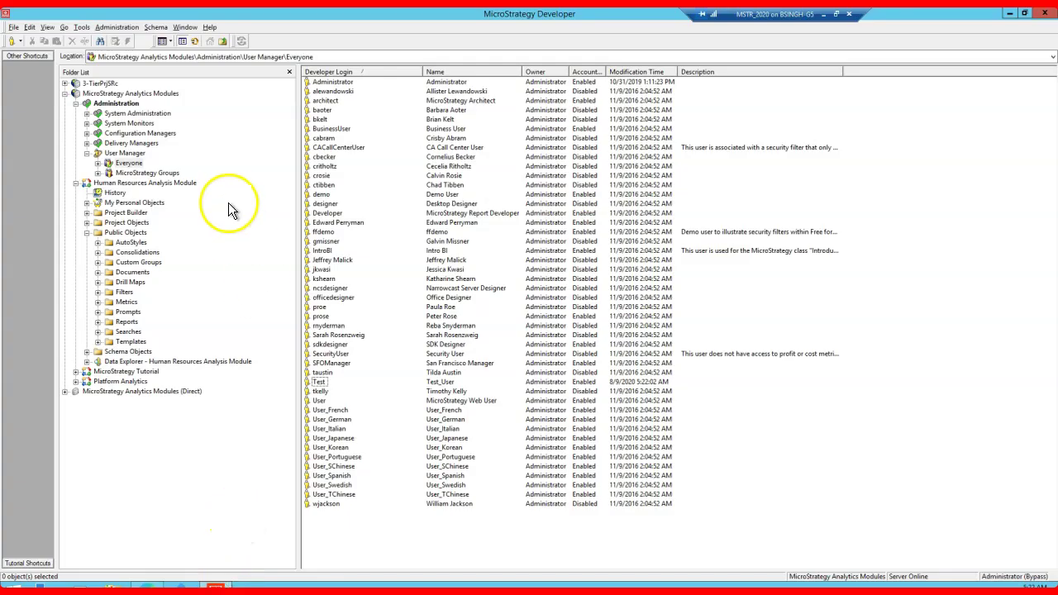
Step: Set Maximum number of user sessions to 2 in the Intelligence Server configuration and apply it
left_click(75, 183)
right_click(117, 94)
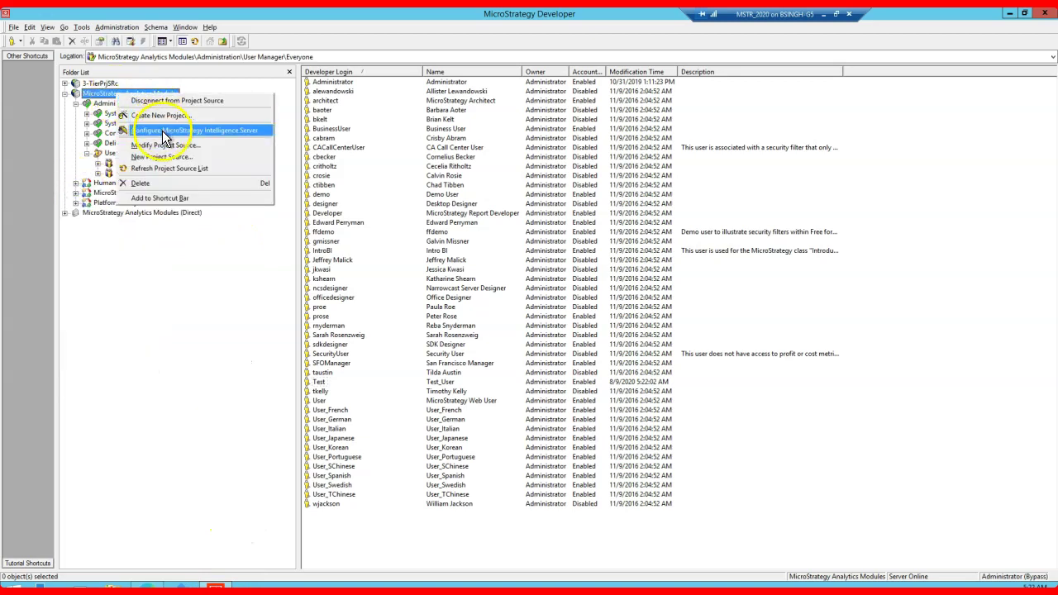
key("Escape")
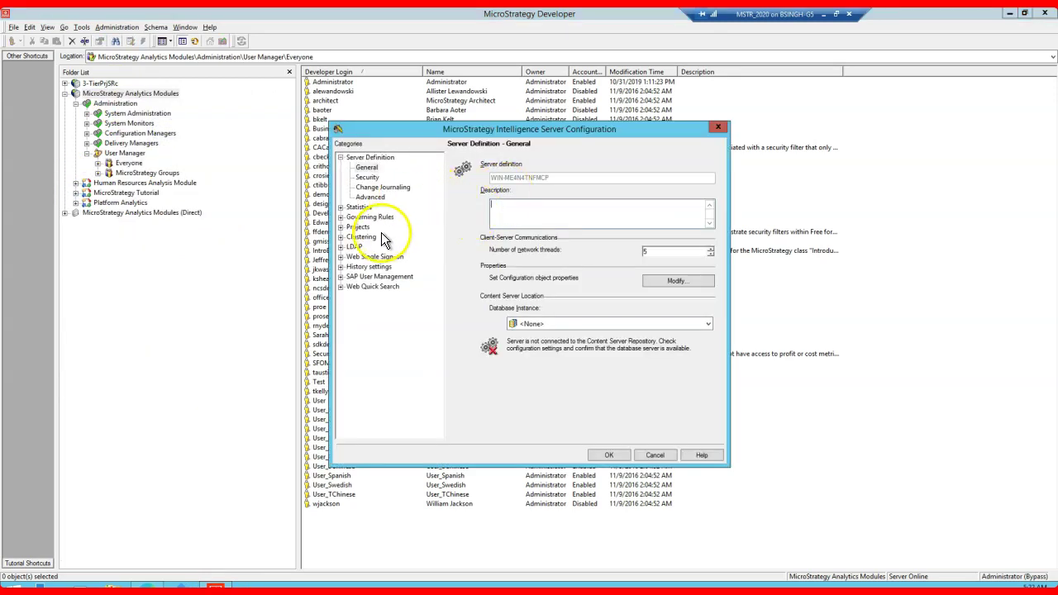
left_click(340, 216)
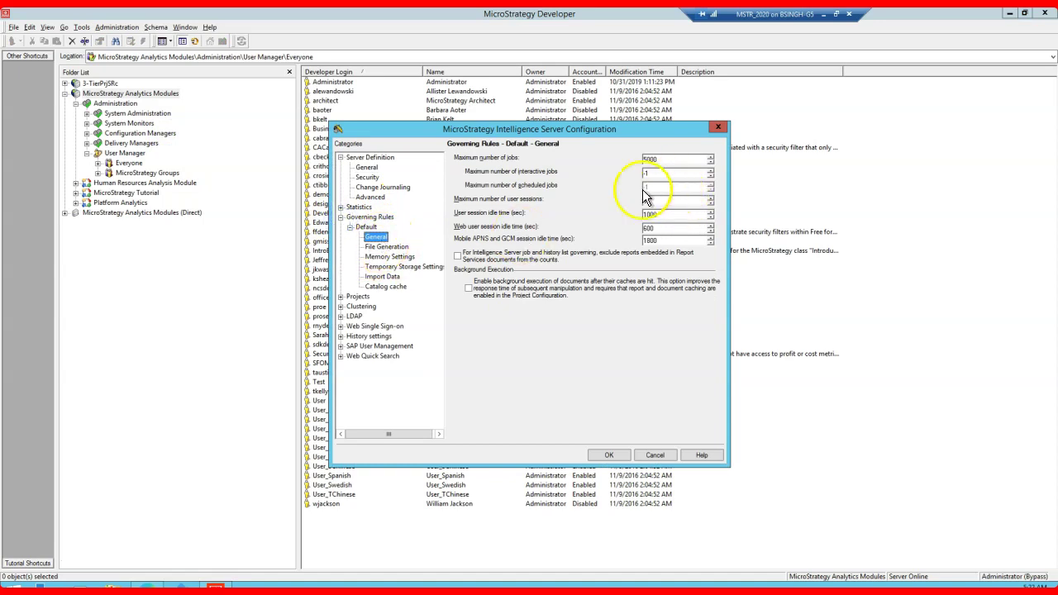
left_click(631, 201)
type("2")
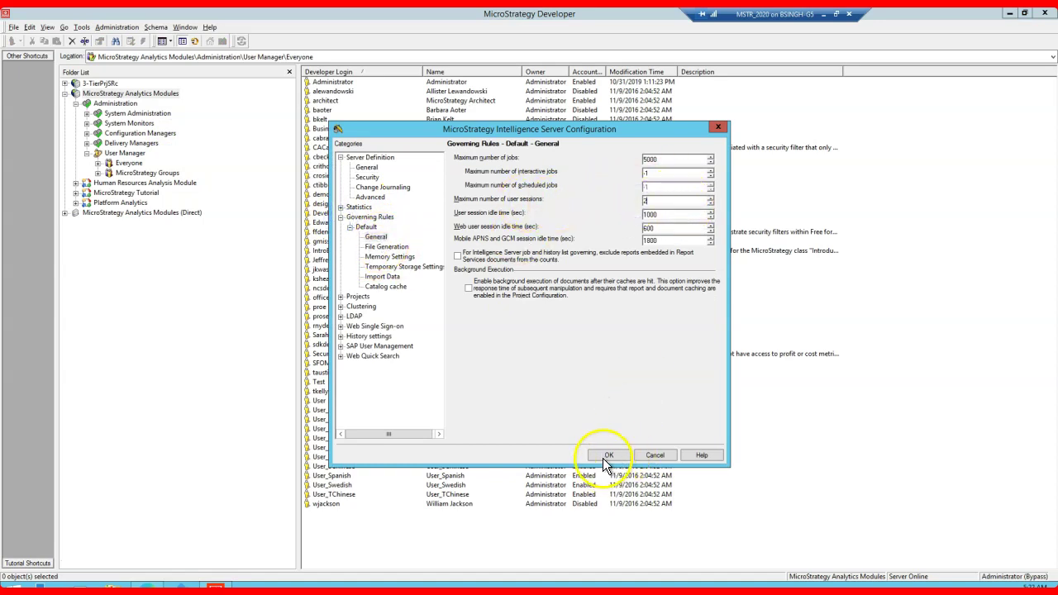
left_click(608, 456)
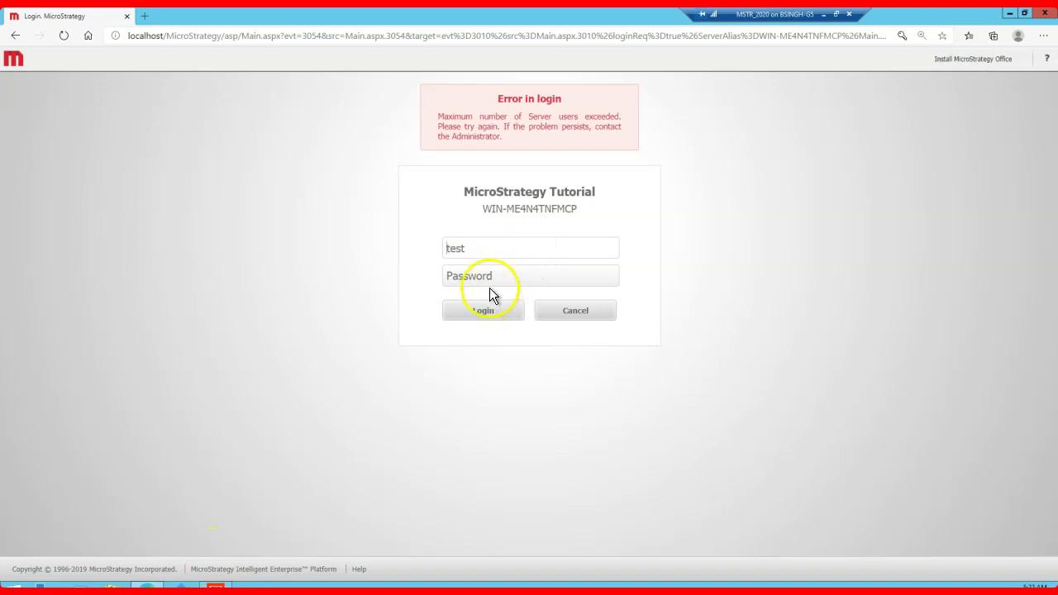
Step: Resubmit the test user's login on the MicroStrategy Web page
left_click(489, 277)
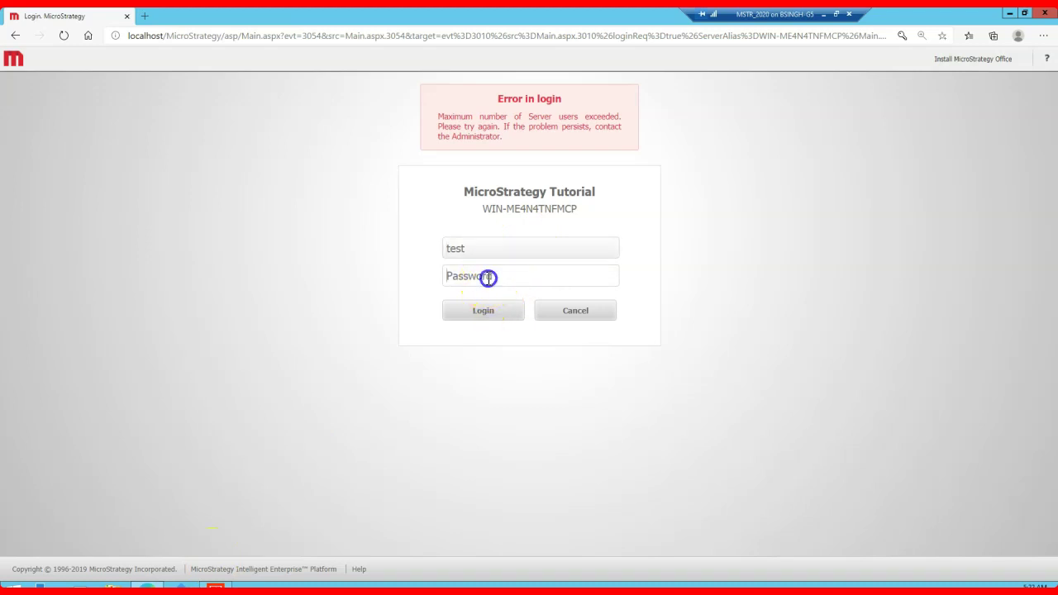
type("te")
key("Return")
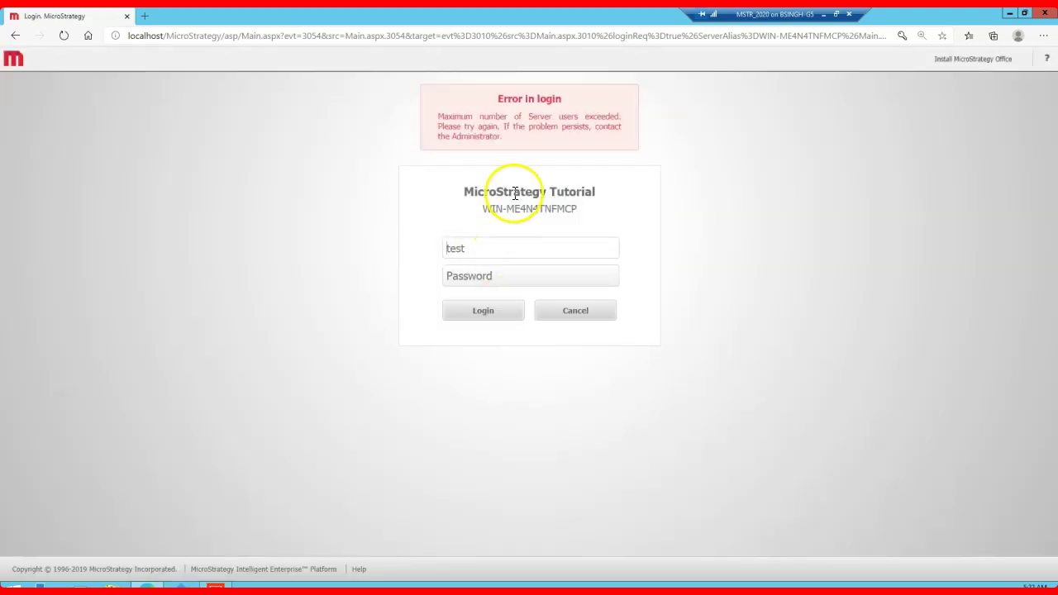
Step: Back in Developer, dismiss the project source menu and search Start for 'service manager'
left_click(214, 586)
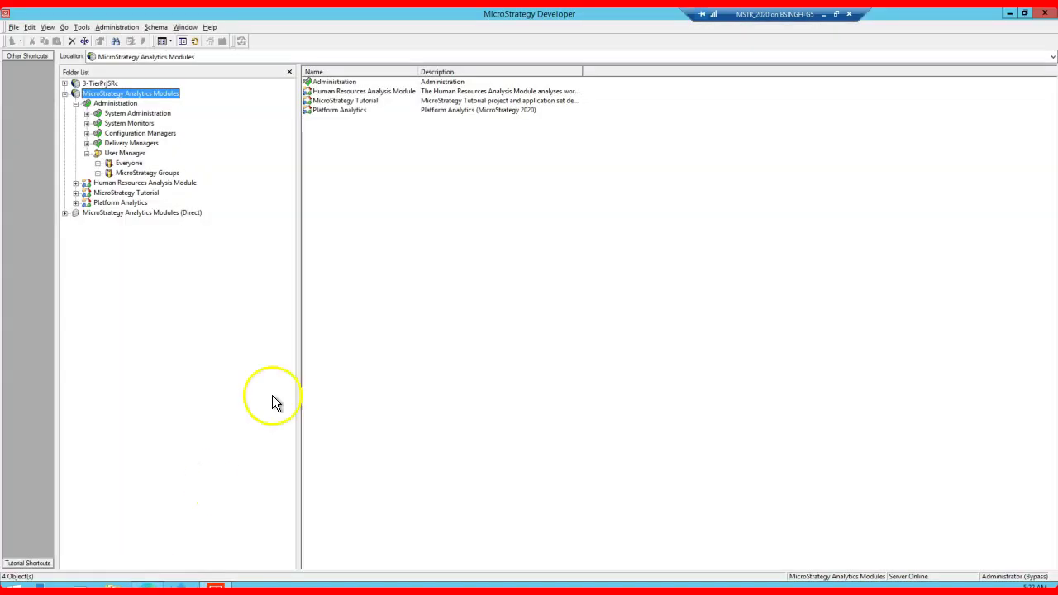
left_click(125, 97)
right_click(126, 97)
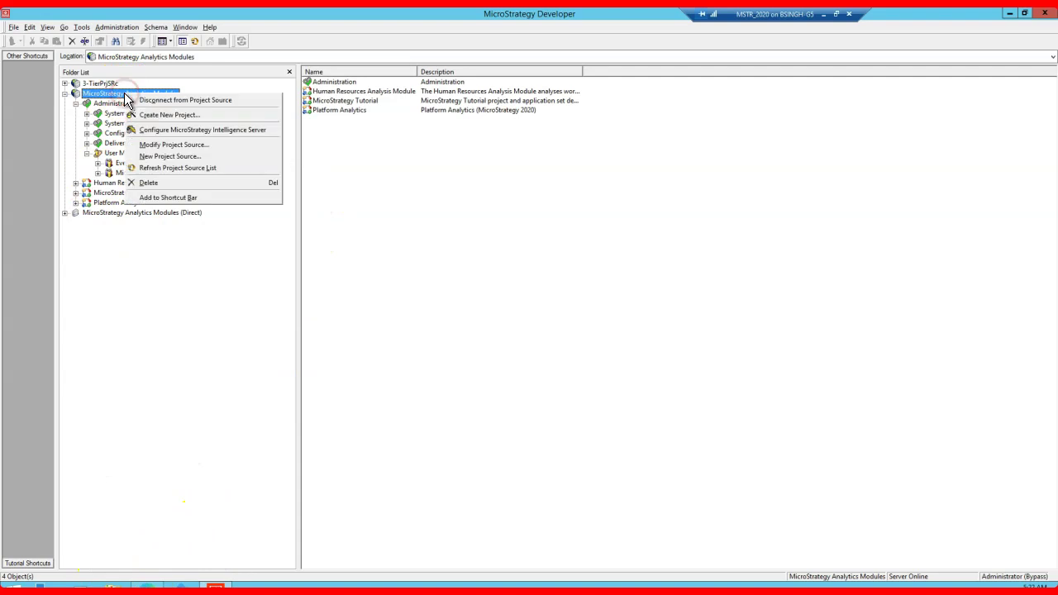
left_click(174, 312)
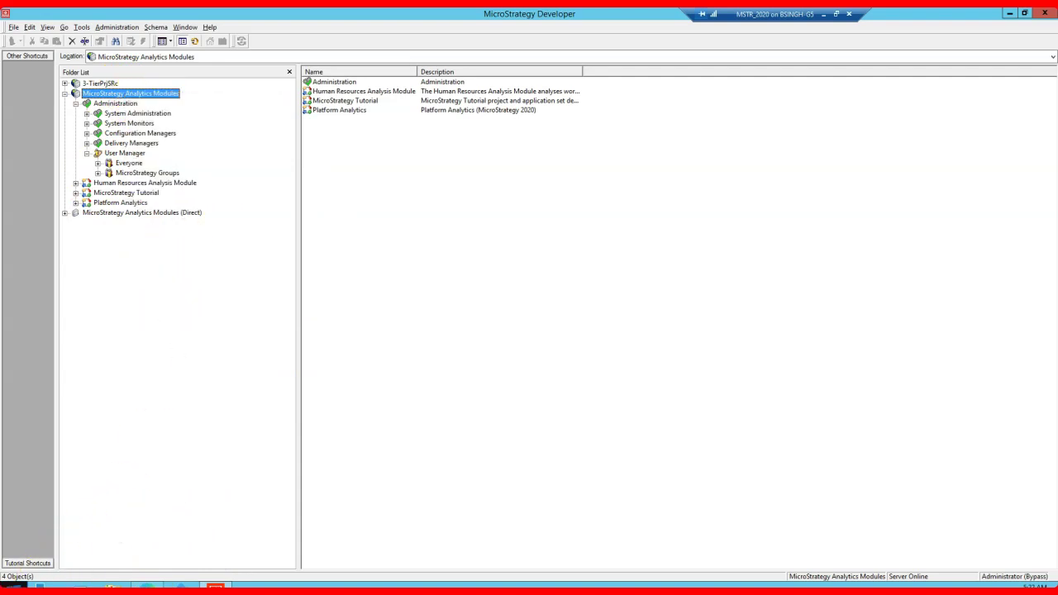
left_click(13, 588)
type("service")
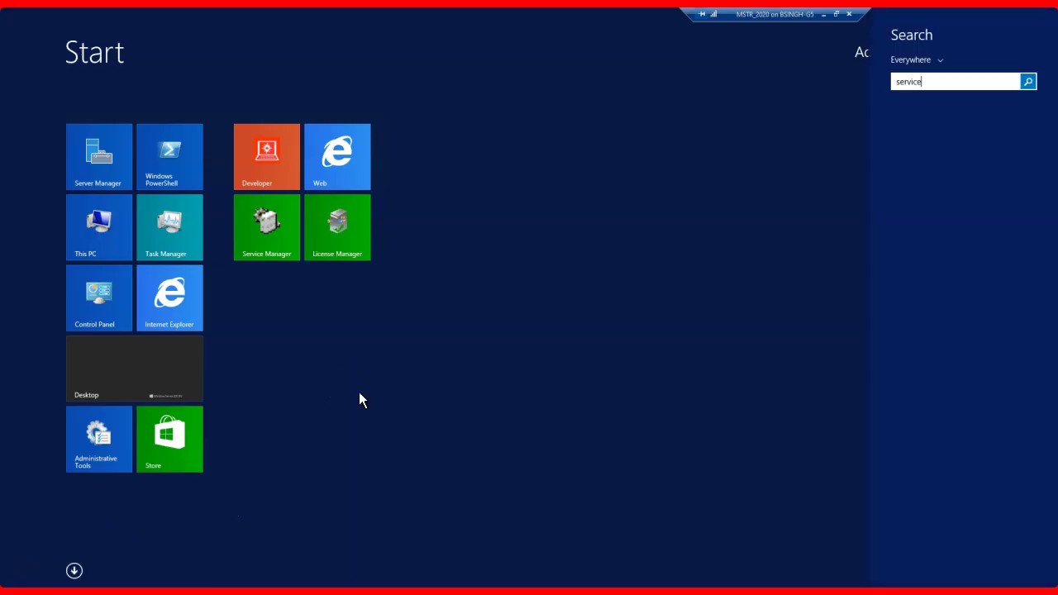
type(" manager")
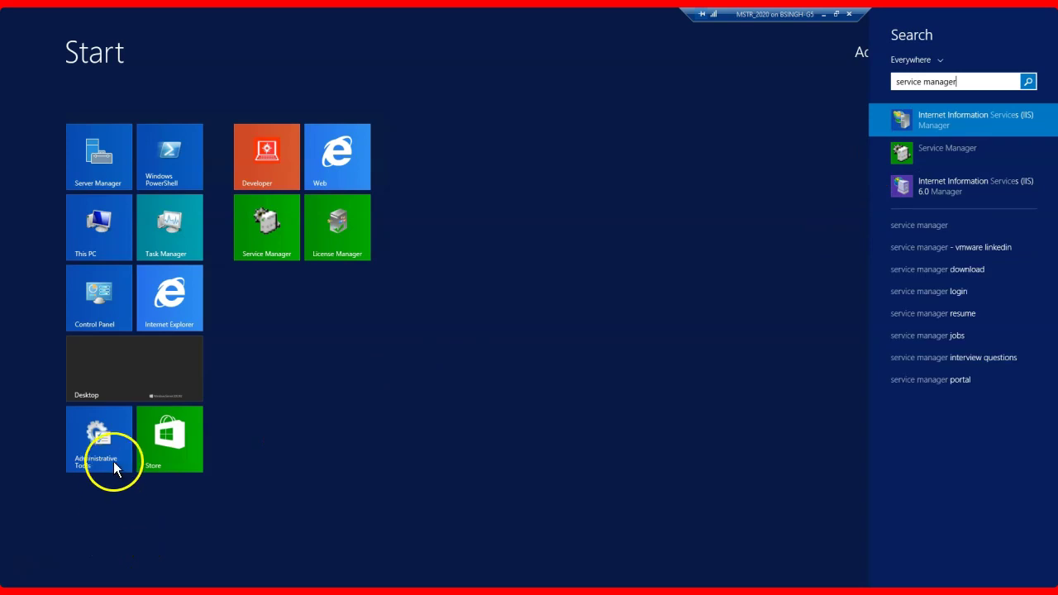
Step: Launch Service Manager, restart the Intelligence Server, refresh its status, and close the window
left_click(936, 150)
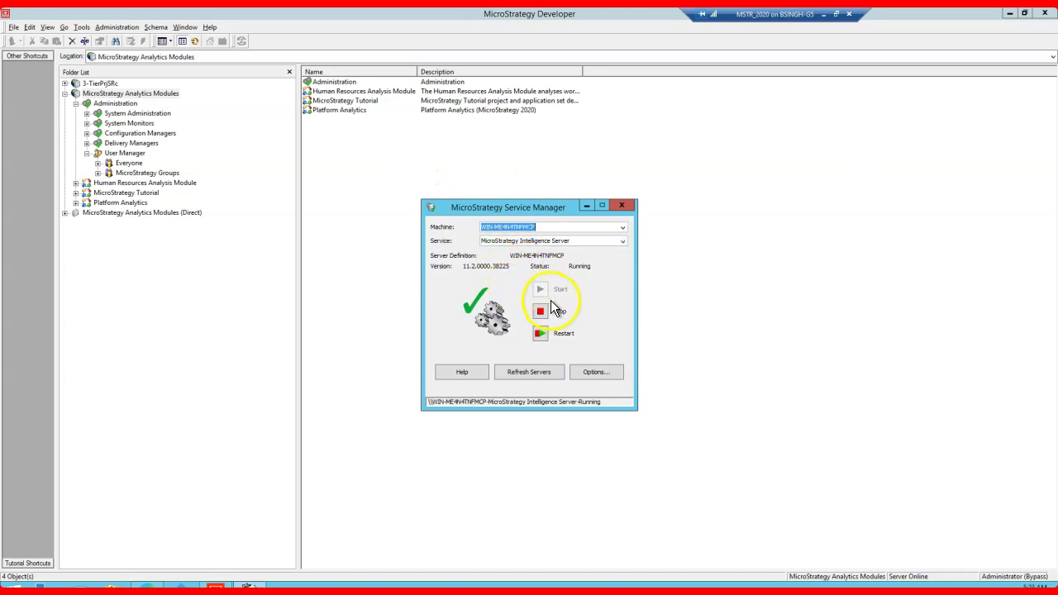
left_click(541, 334)
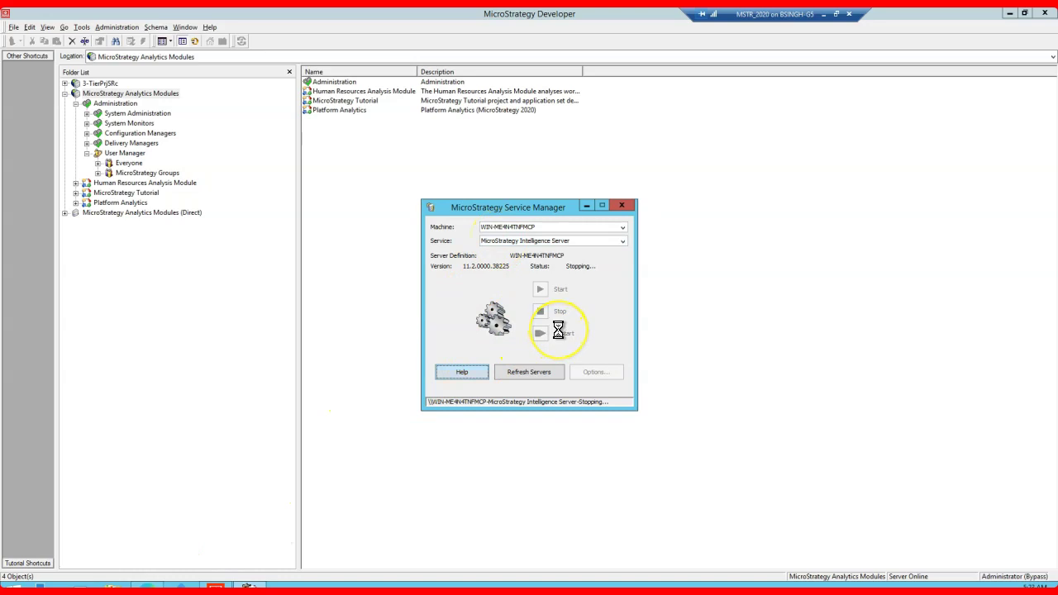
left_click(569, 266)
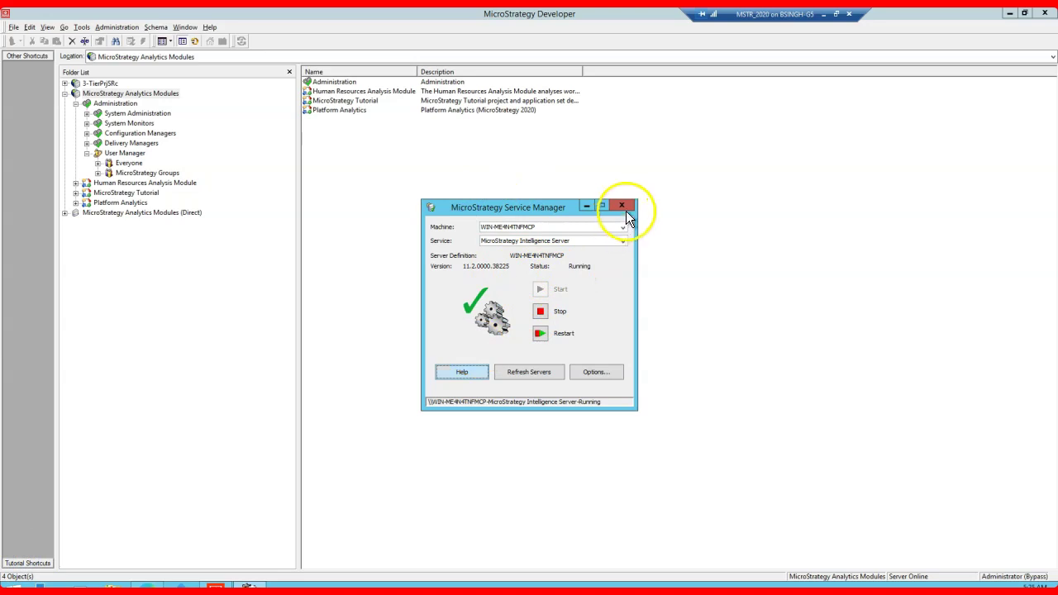
left_click(529, 374)
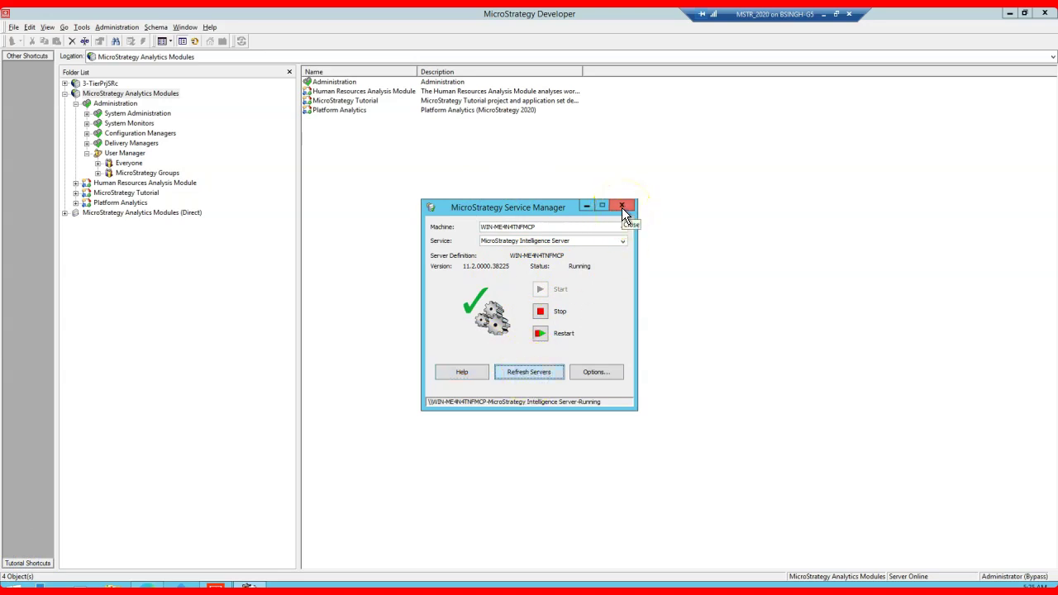
left_click(622, 207)
Step: Reload the Web login error page, resubmit the form, and retry the password
left_click(145, 585)
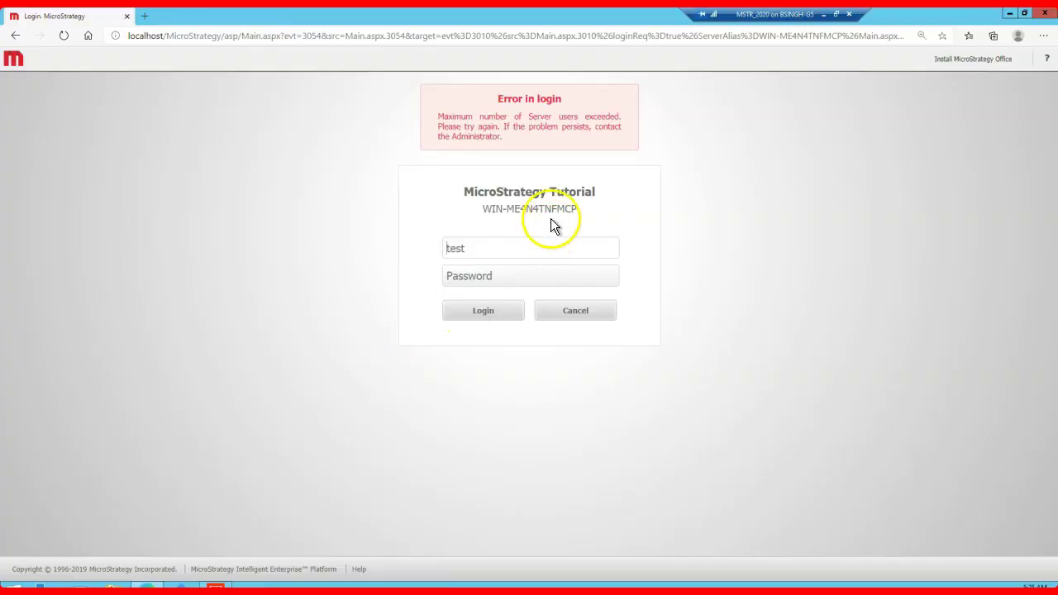
left_click(69, 37)
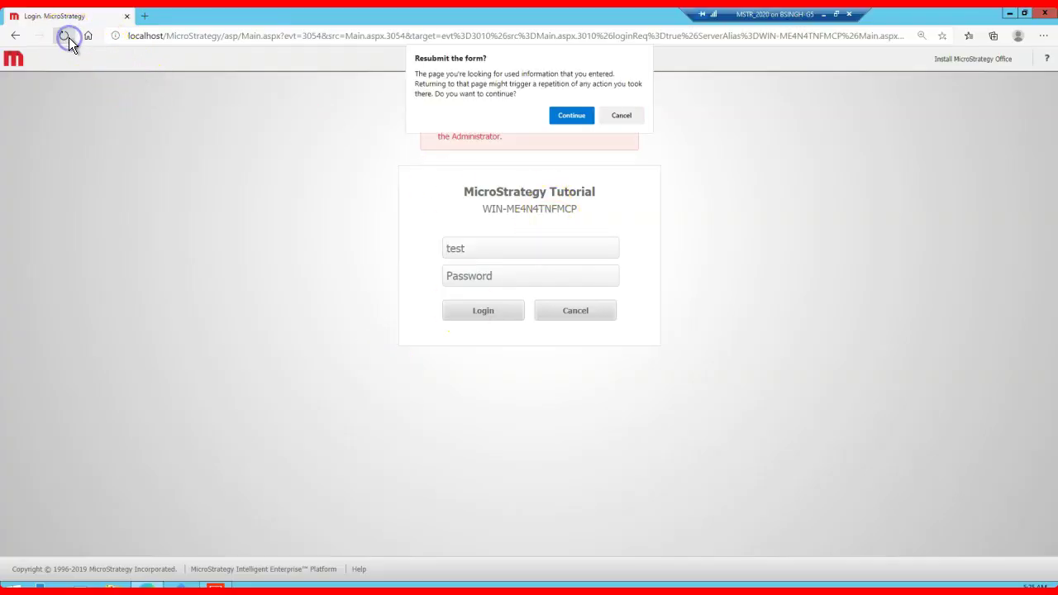
left_click(582, 116)
left_click(488, 256)
type("te")
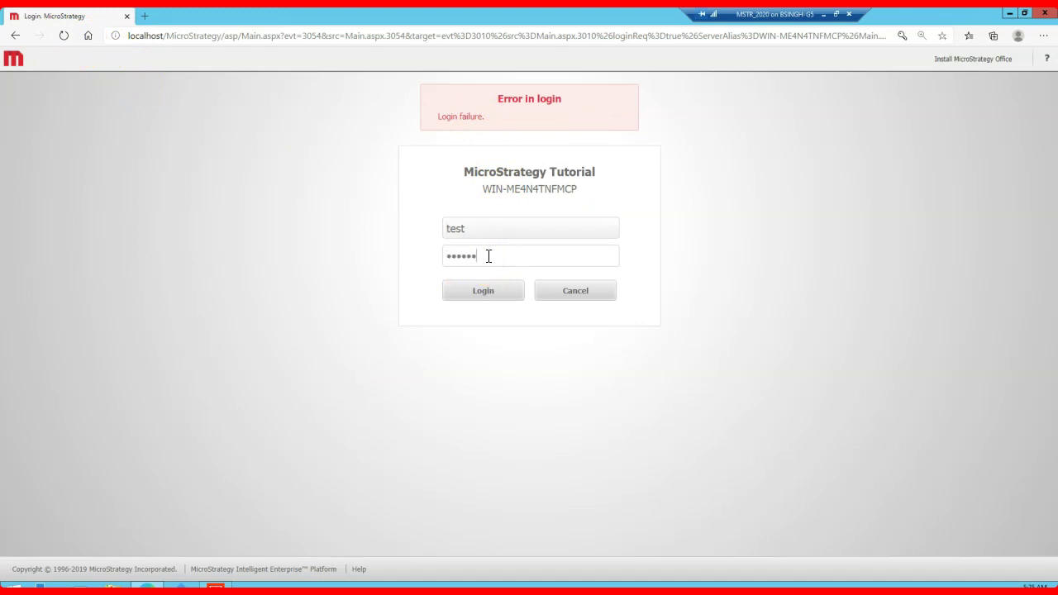
key("Return")
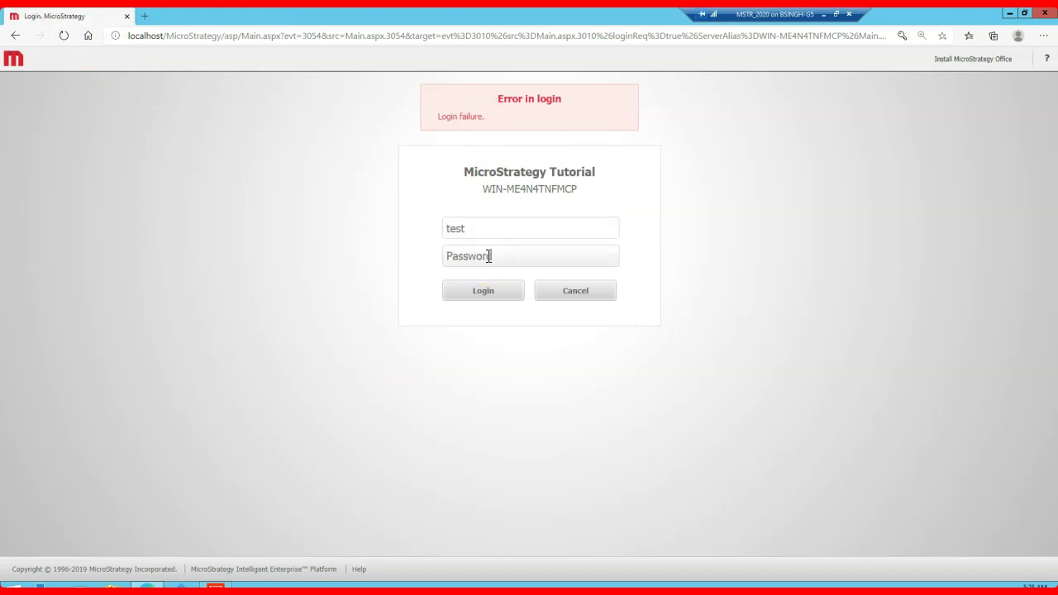
Step: Replace the user name with Test, enter the password, and submit
left_click_drag(500, 235, 426, 235)
type("Test")
key("Tab")
type("•••••••••••")
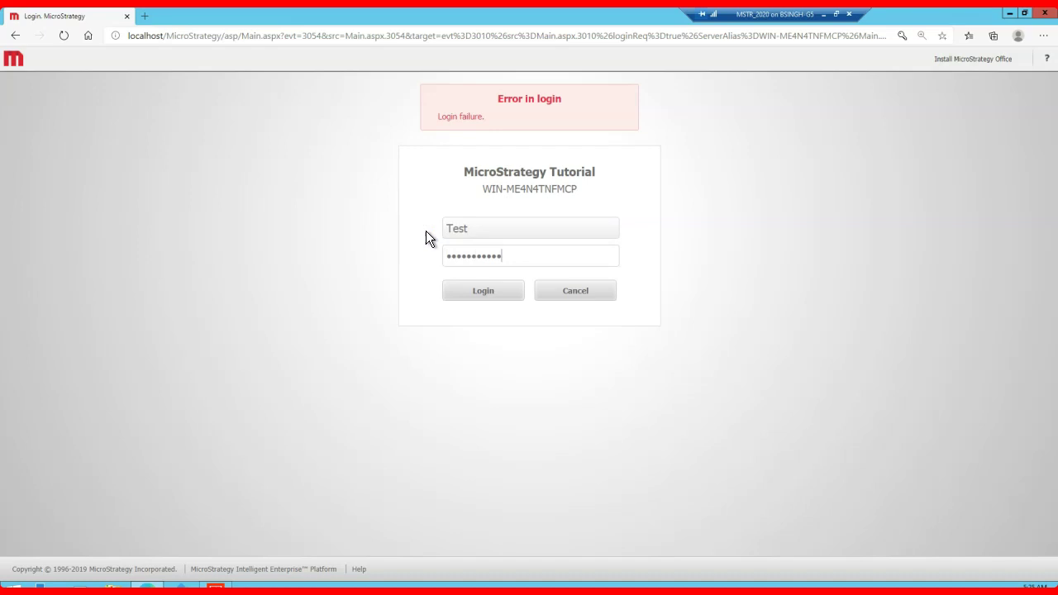
key("Return")
Step: Retype user name Test and the password, submit again, then show Everyone's users in Developer
type("wd")
key("BackSpace")
key("BackSpace")
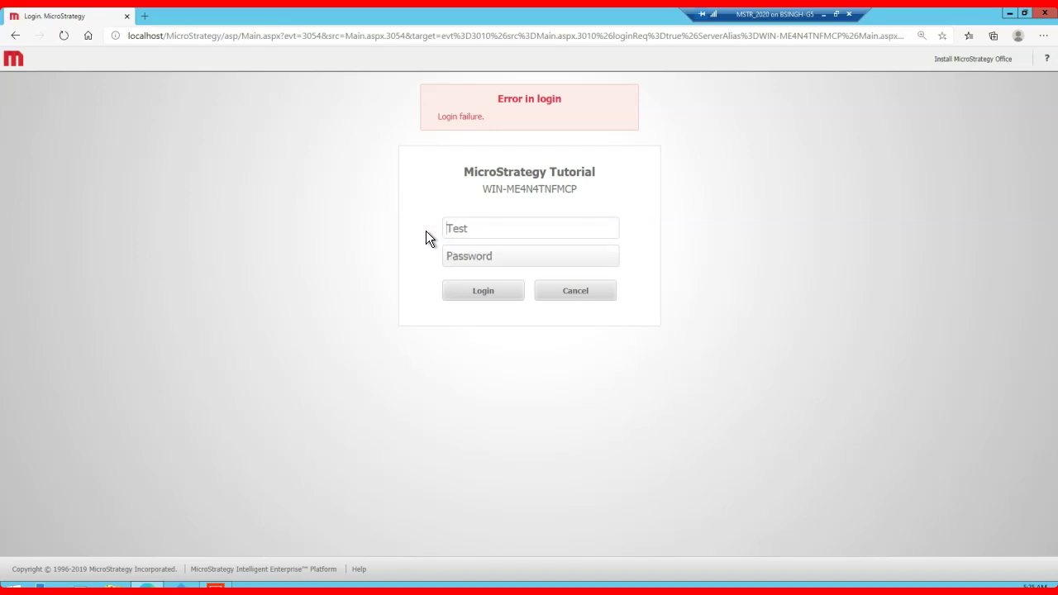
key("Delete")
key("Delete")
key("Delete")
key("Delete")
type("Test")
key("Tab")
type("test********")
key("Return")
left_click(215, 585)
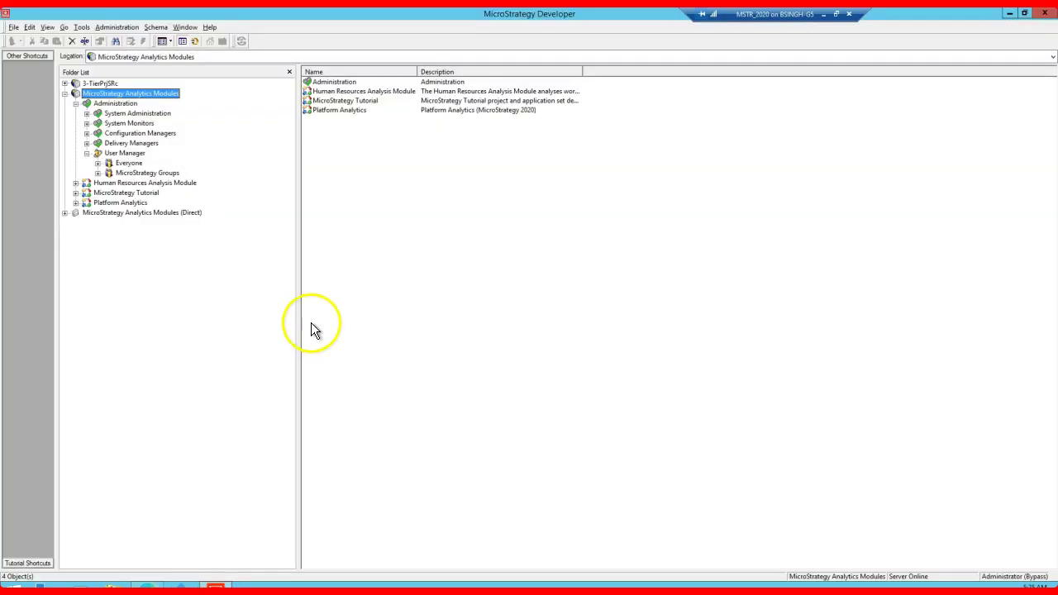
left_click(129, 162)
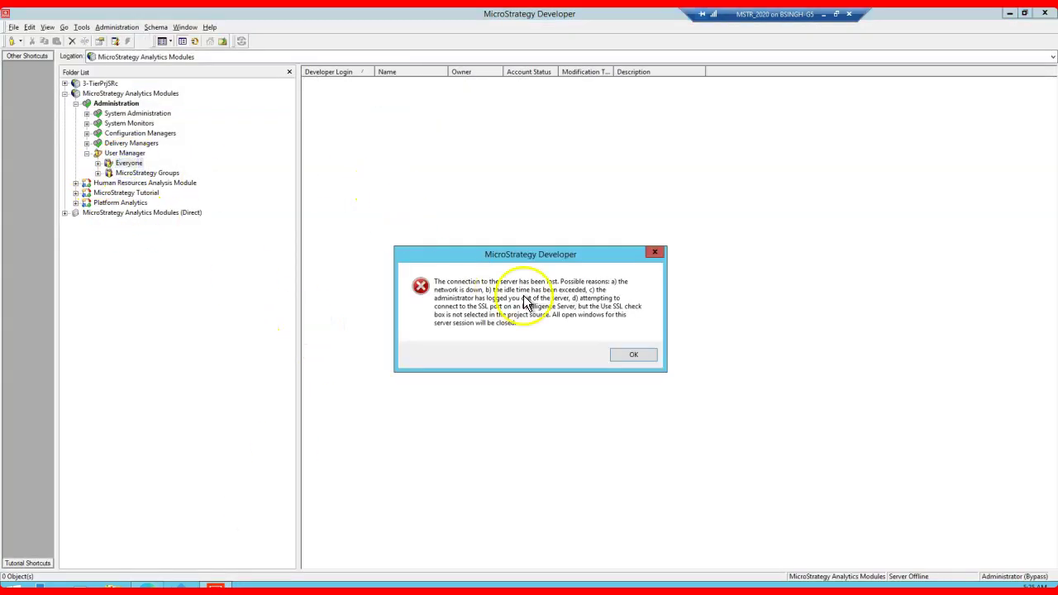
Step: Reconnect to MicroStrategy Analytics Modules as administrator, dismissing the connection error and activation warning
left_click(629, 357)
left_click(67, 94)
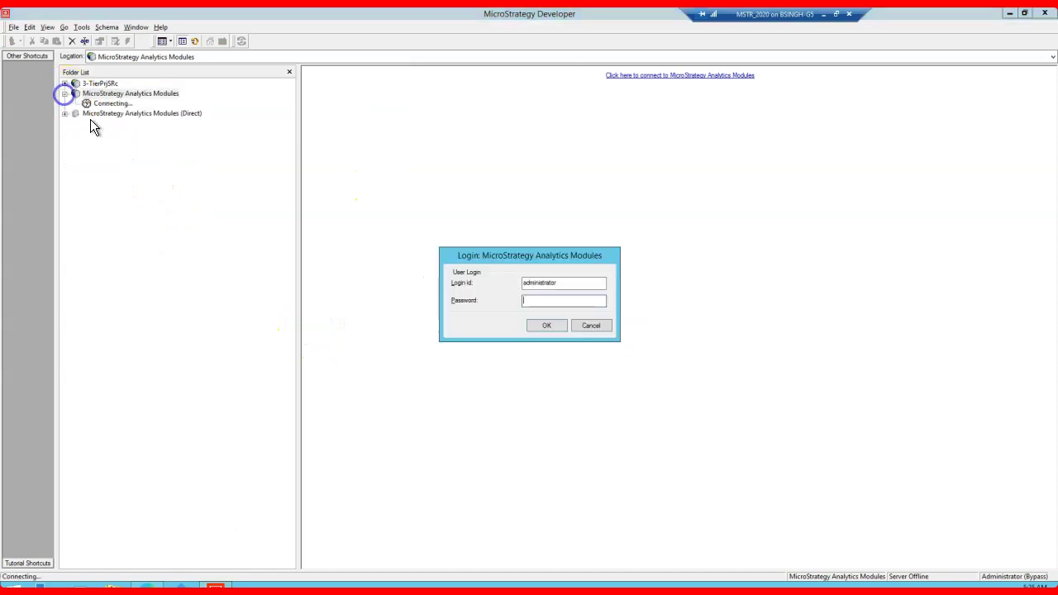
left_click(545, 325)
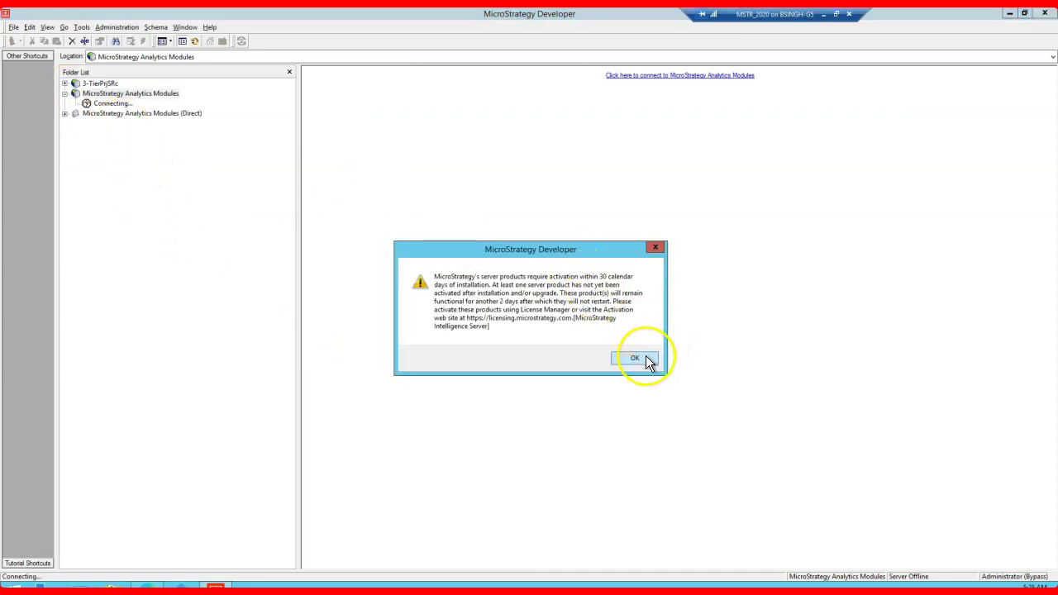
left_click(644, 357)
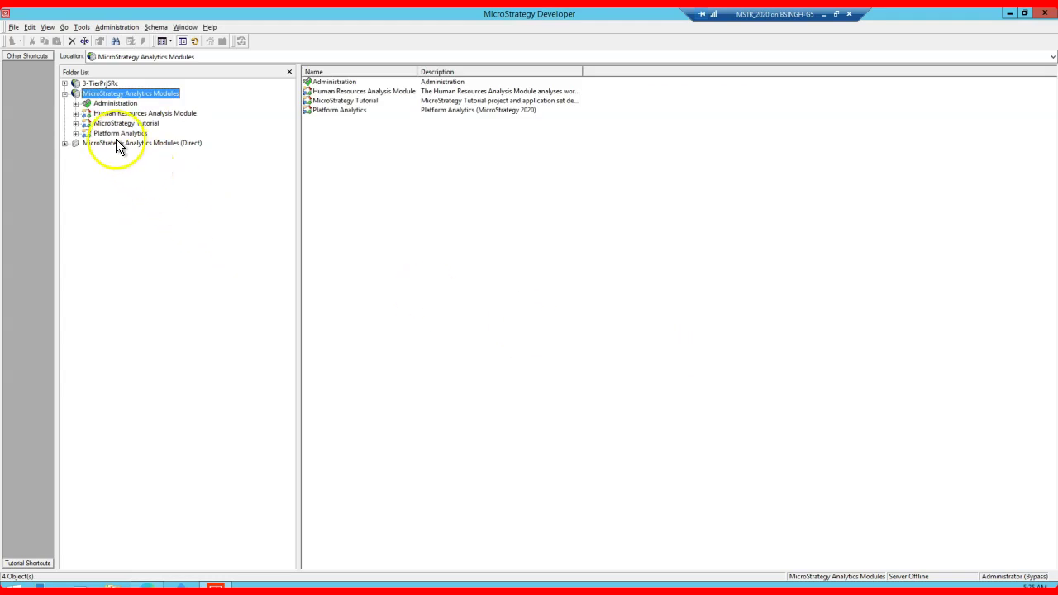
Step: Re-enter and confirm the Test user's password in its user definition from User Manager > Everyone
left_click(76, 103)
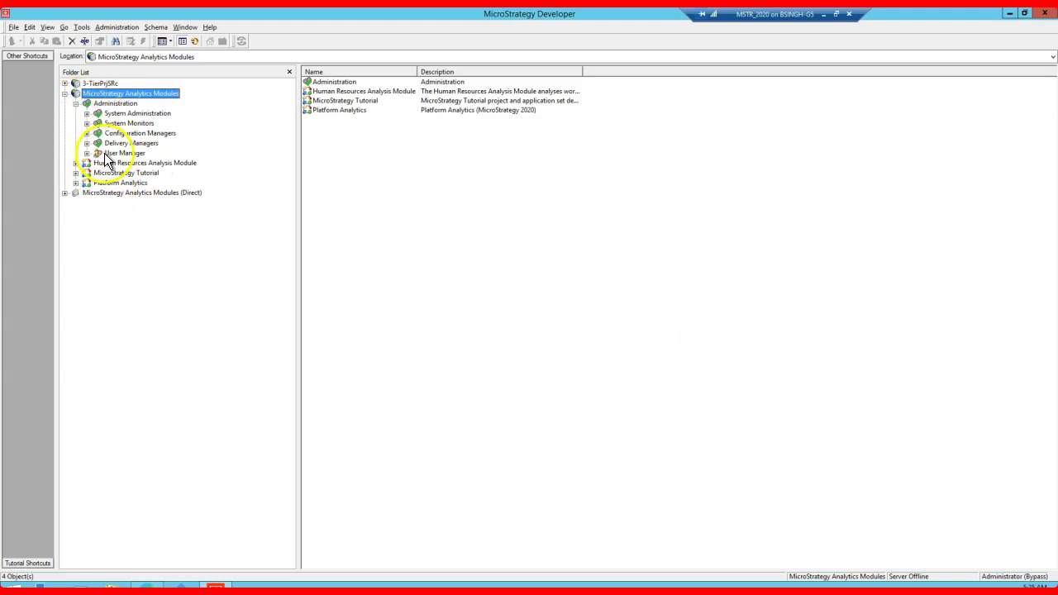
left_click(87, 153)
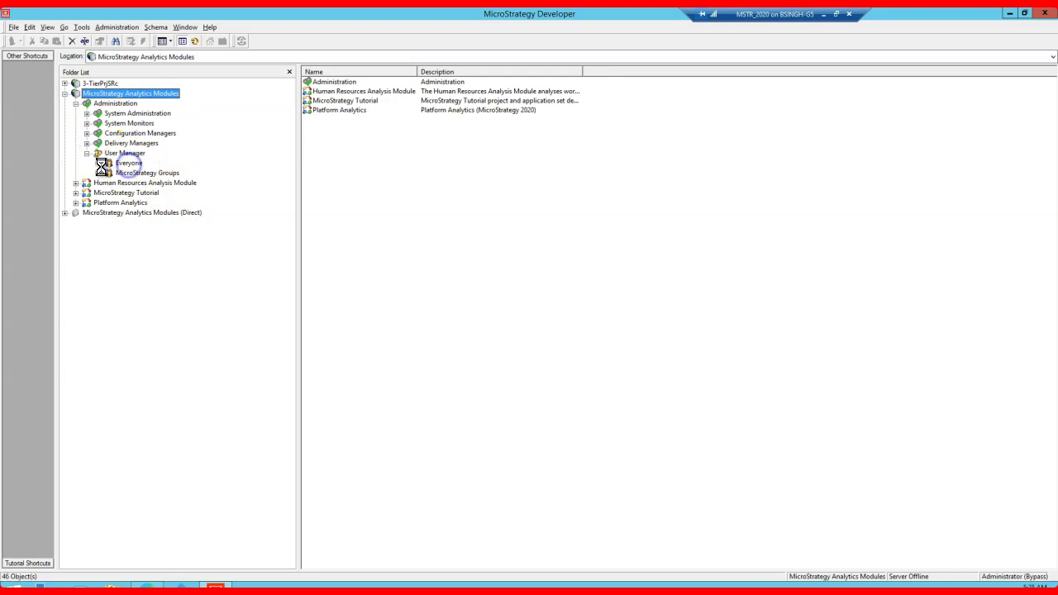
left_click(126, 163)
left_click(322, 381)
right_click(322, 382)
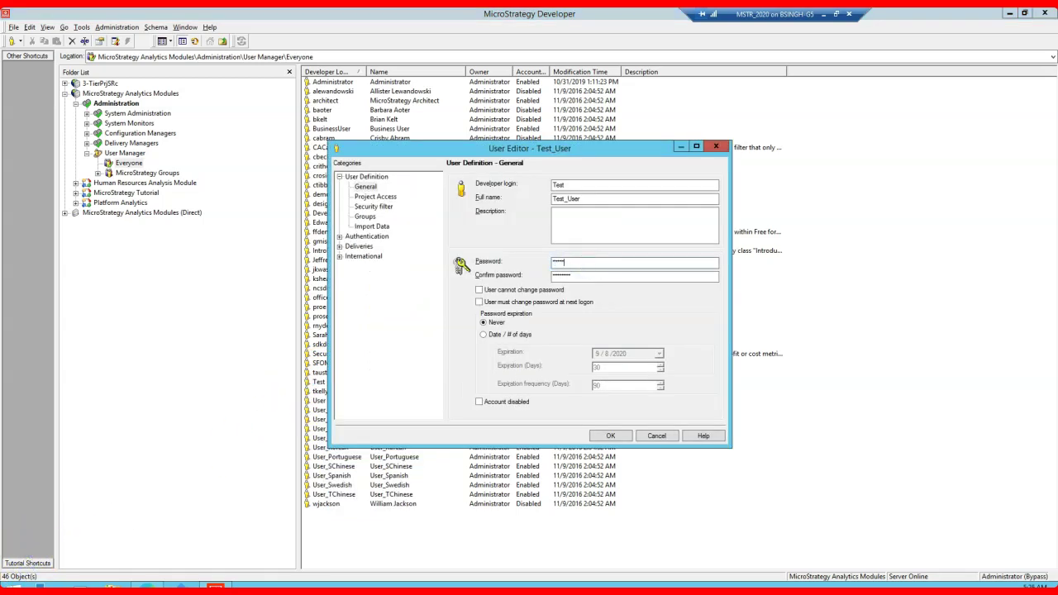
key("Tab")
left_click(610, 436)
Step: Confirm the password change, then bring up Test_User's project access settings in an enlarged editor
left_click(583, 366)
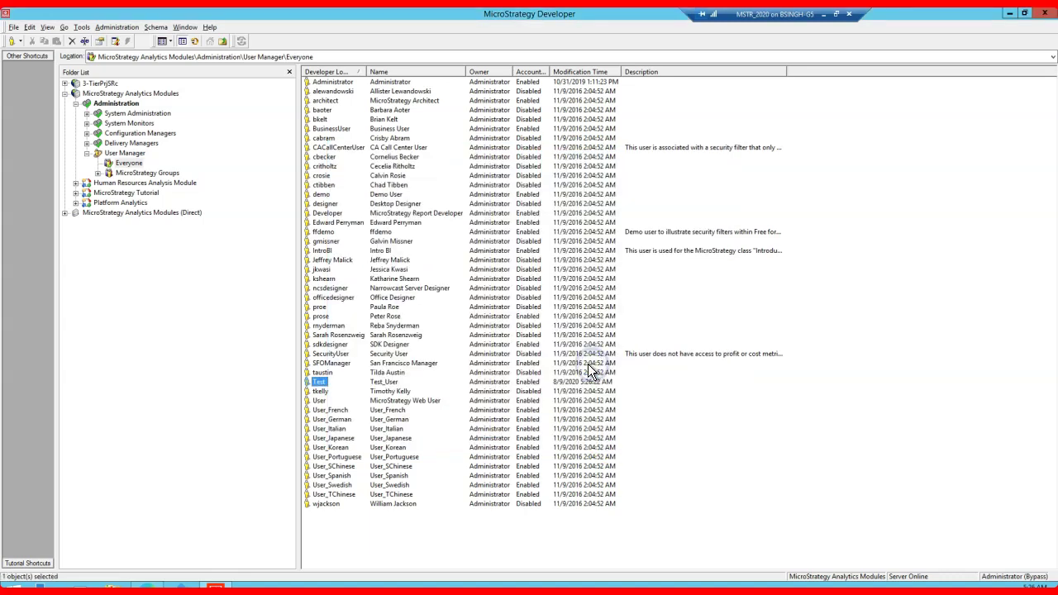
right_click(325, 390)
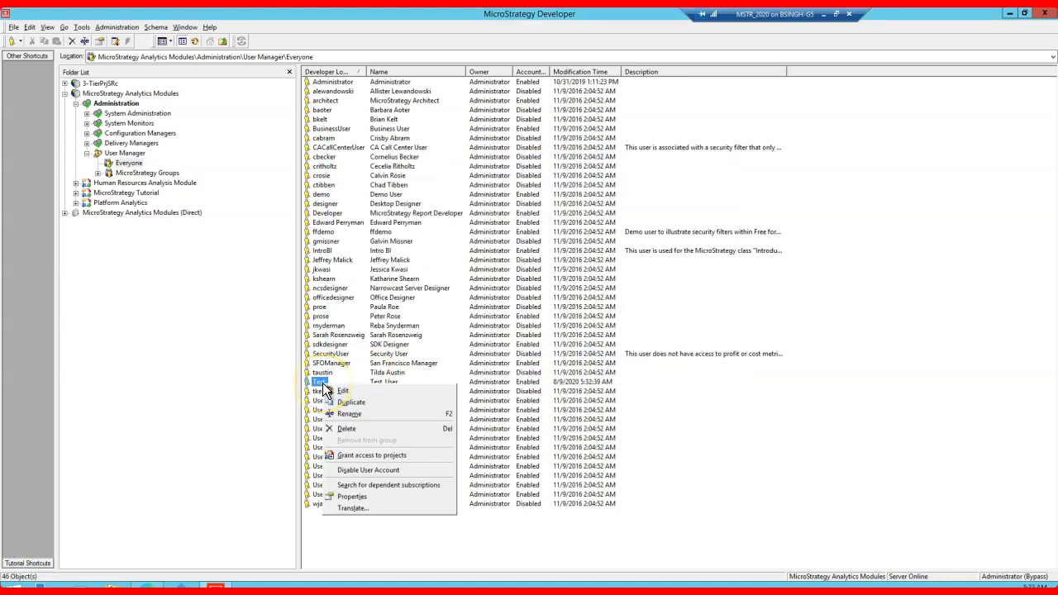
left_click(355, 455)
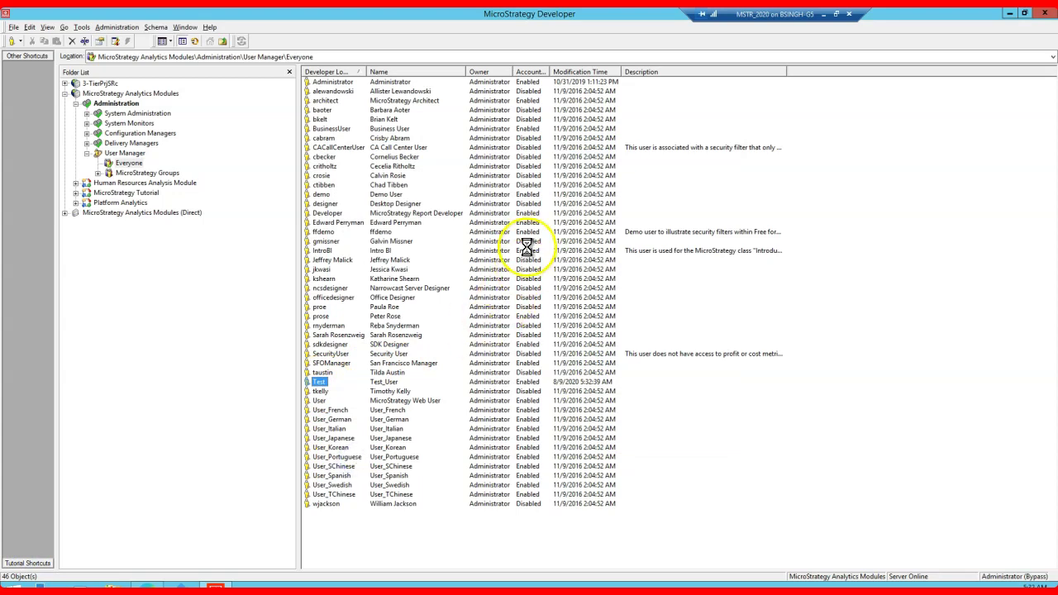
left_click_drag(484, 147, 481, 39)
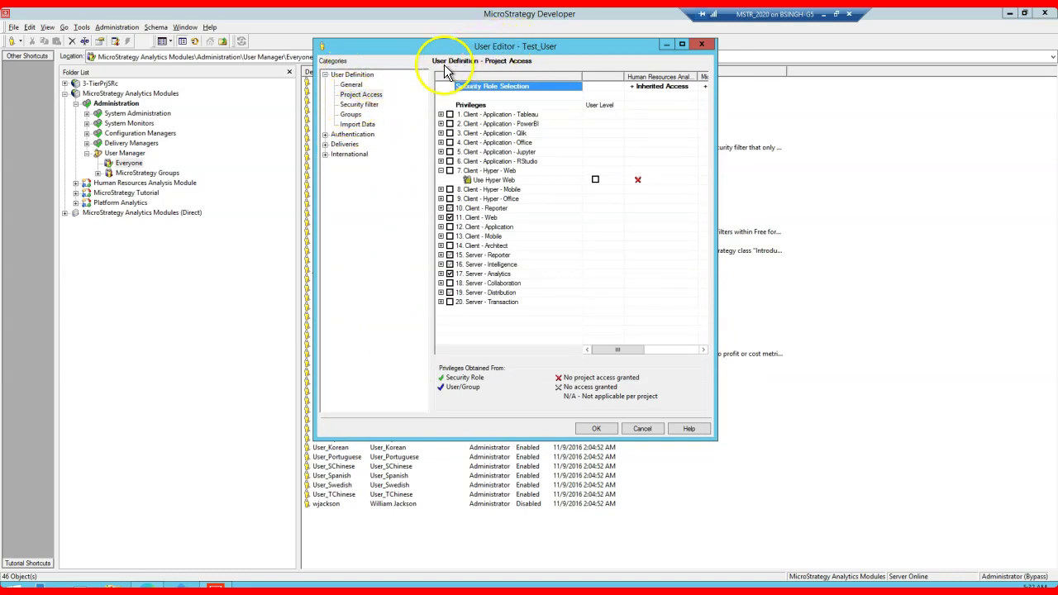
Step: Add Test_User to the Web, Web Users and Web Viewers MicroStrategy Groups and save
left_click(350, 114)
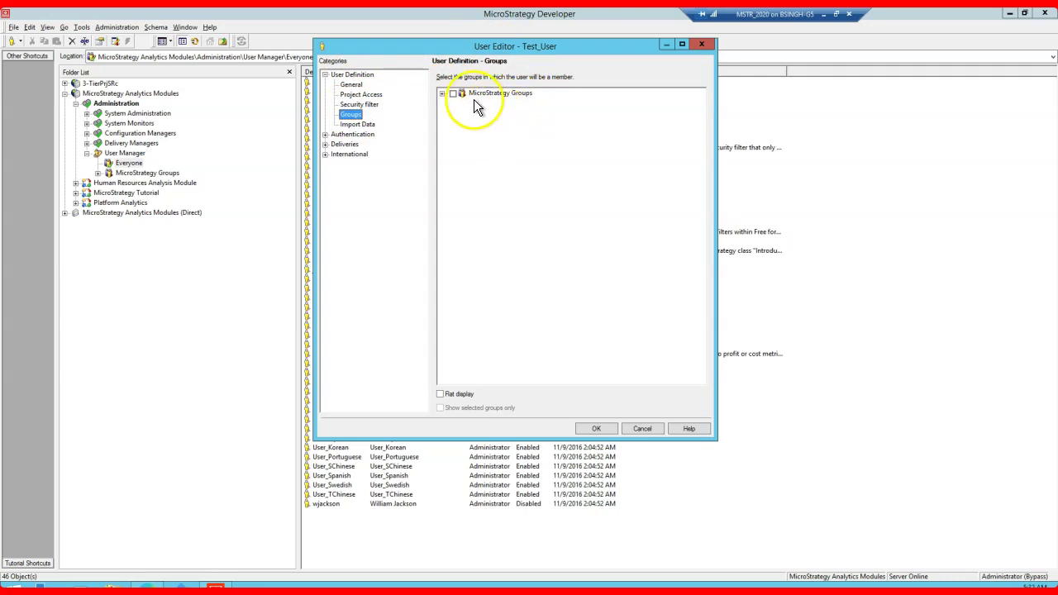
left_click(442, 93)
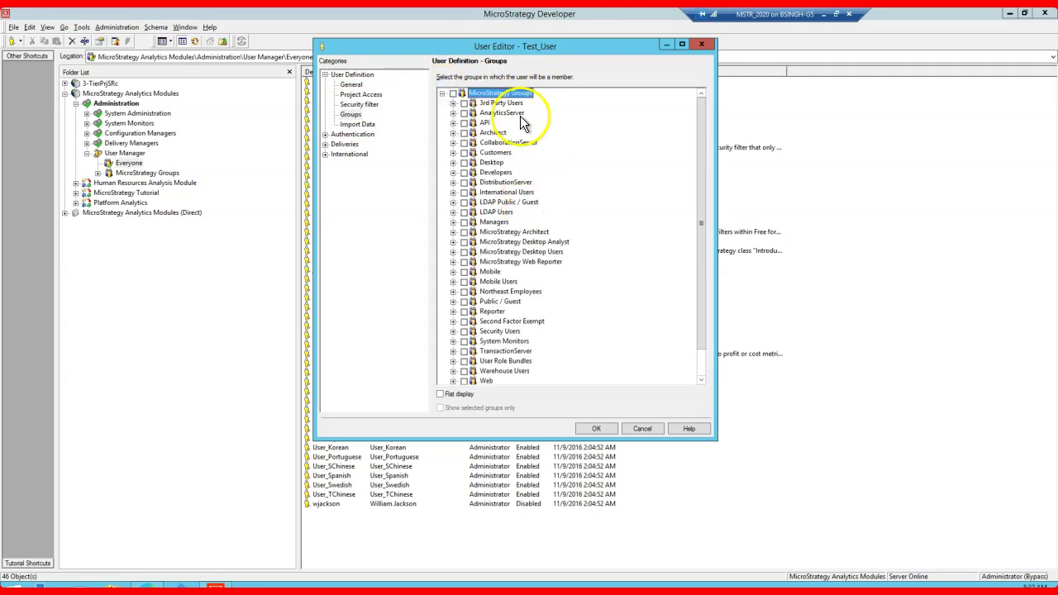
scroll(588, 329, "down", 1)
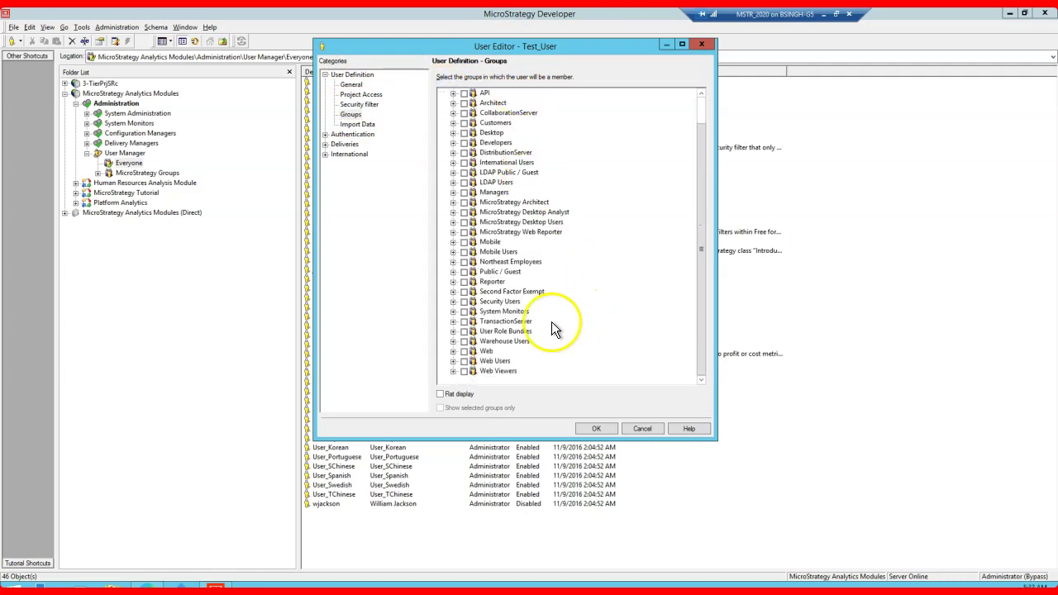
left_click(464, 351)
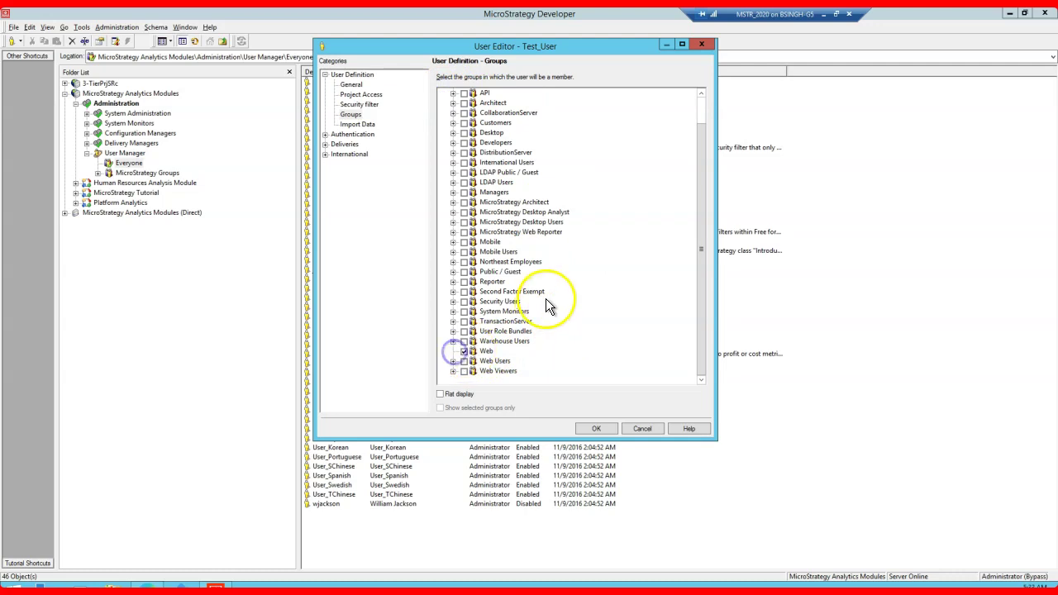
left_click(463, 361)
left_click(464, 371)
left_click(601, 429)
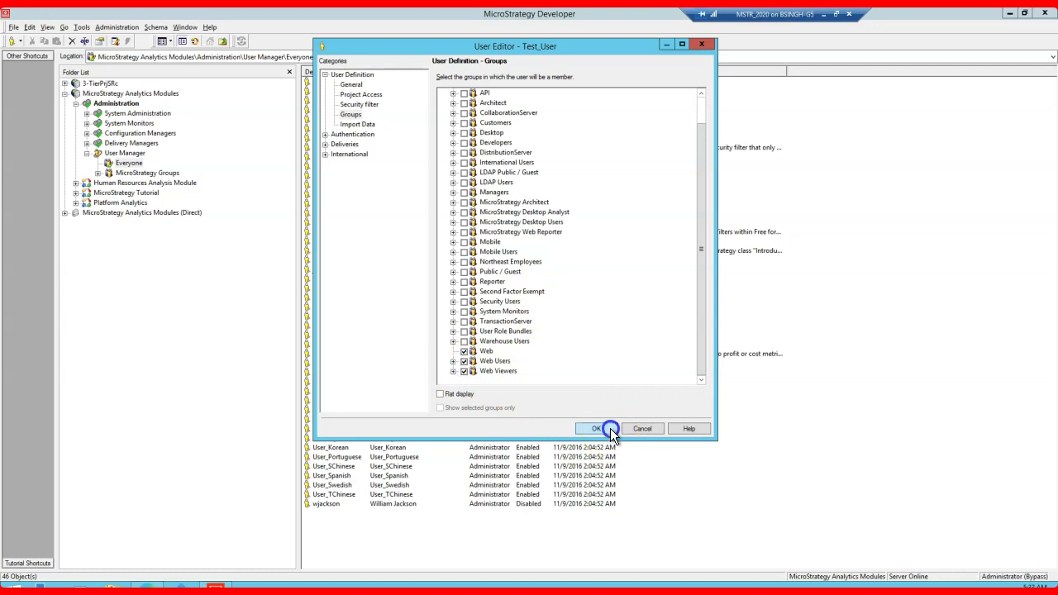
left_click(590, 366)
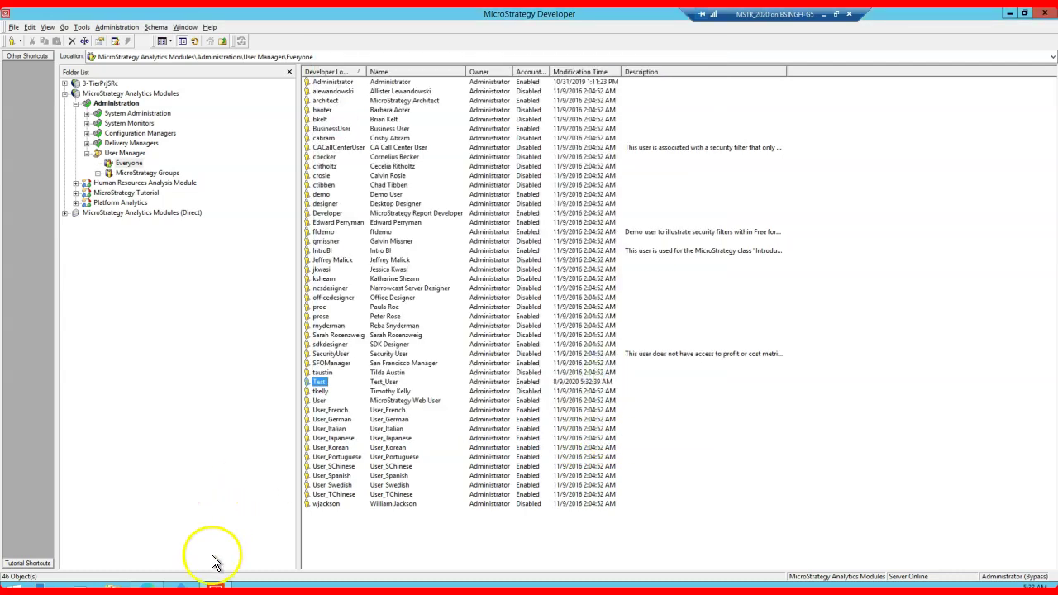
Step: Log in to the MicroStrategy Tutorial project in MicroStrategy Web with user name Test and its password
left_click(147, 587)
left_click(630, 113)
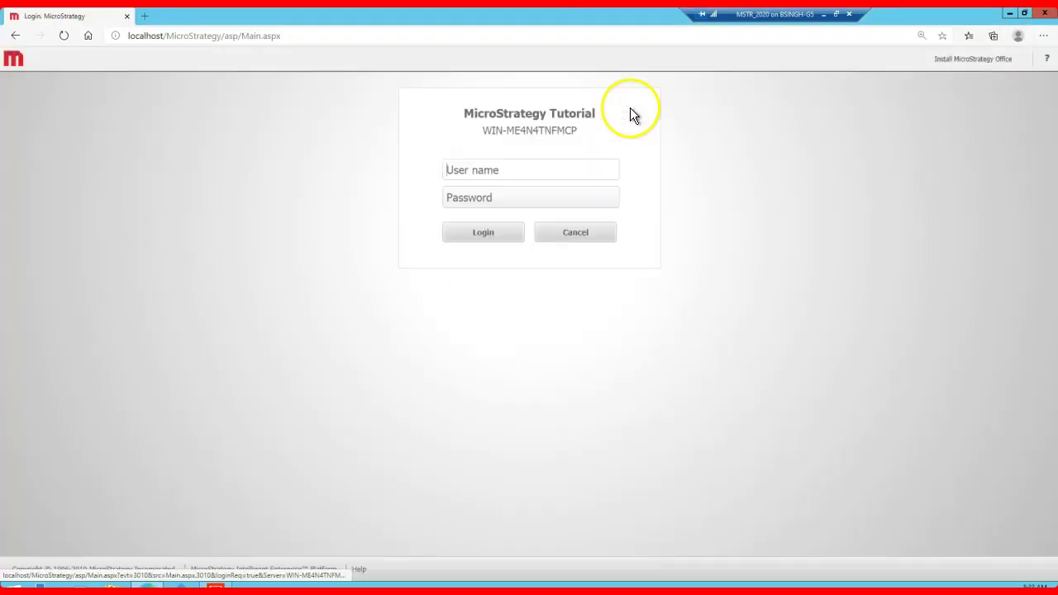
left_click(519, 172)
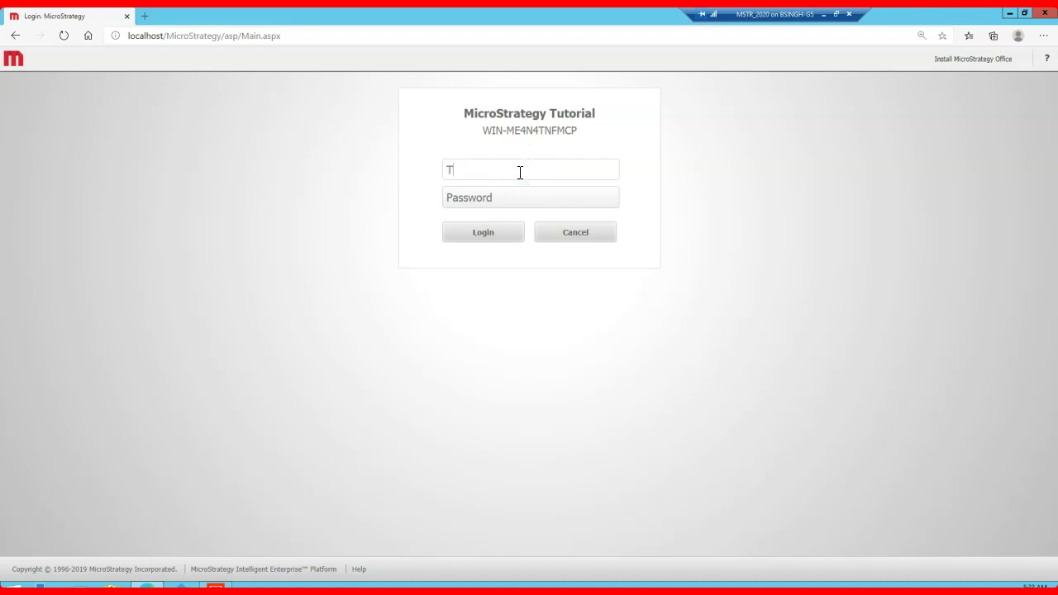
type("Test")
key("Tab")
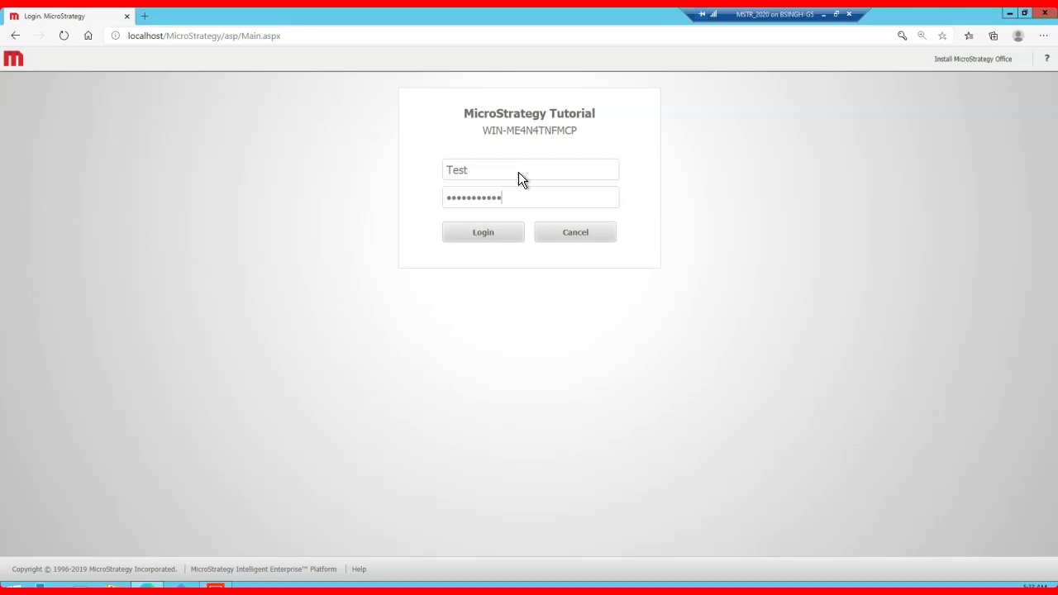
key("Return")
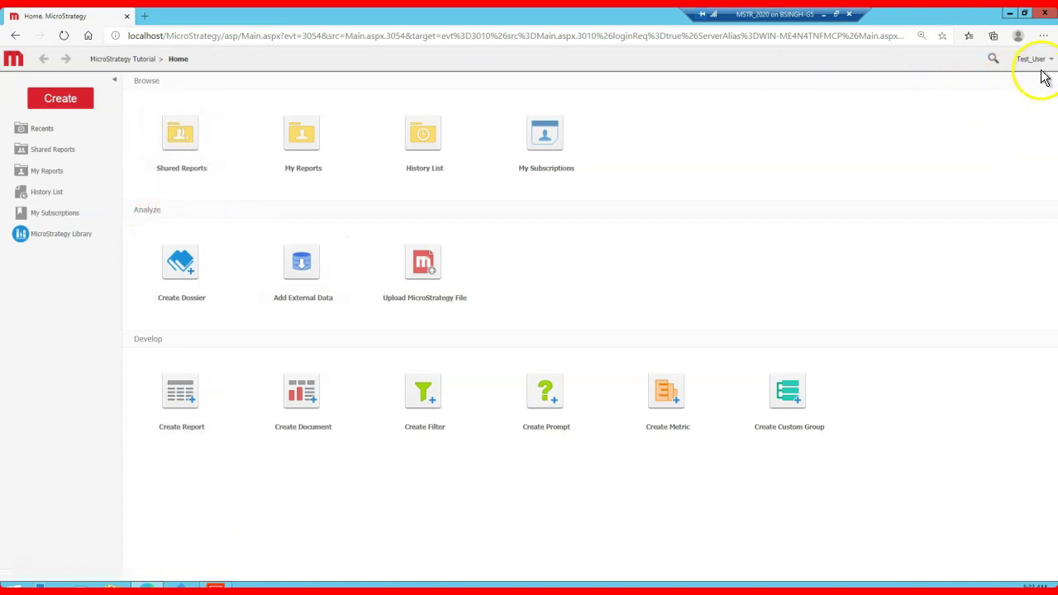
left_click(215, 585)
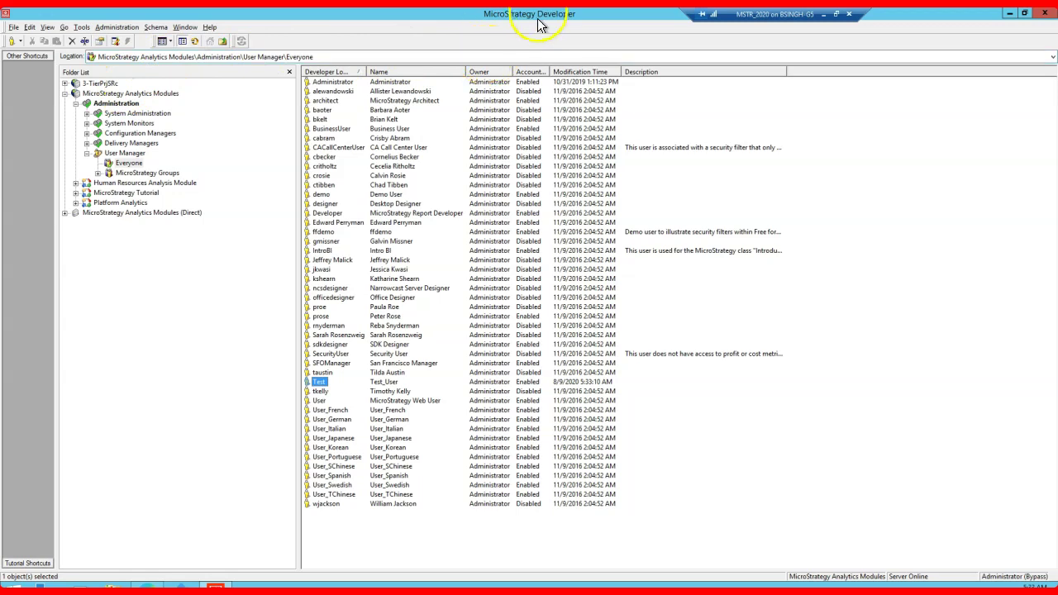
Step: Set maximum user sessions to 1 in the Intelligence Server's default governing rules and save
double_click(529, 20)
left_click(489, 15)
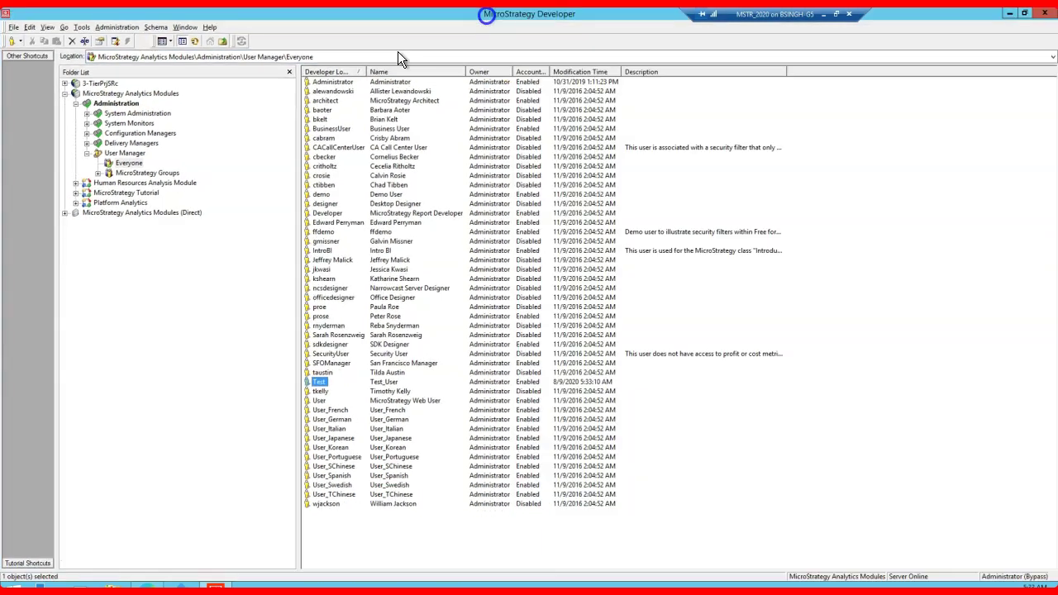
right_click(119, 94)
left_click(152, 130)
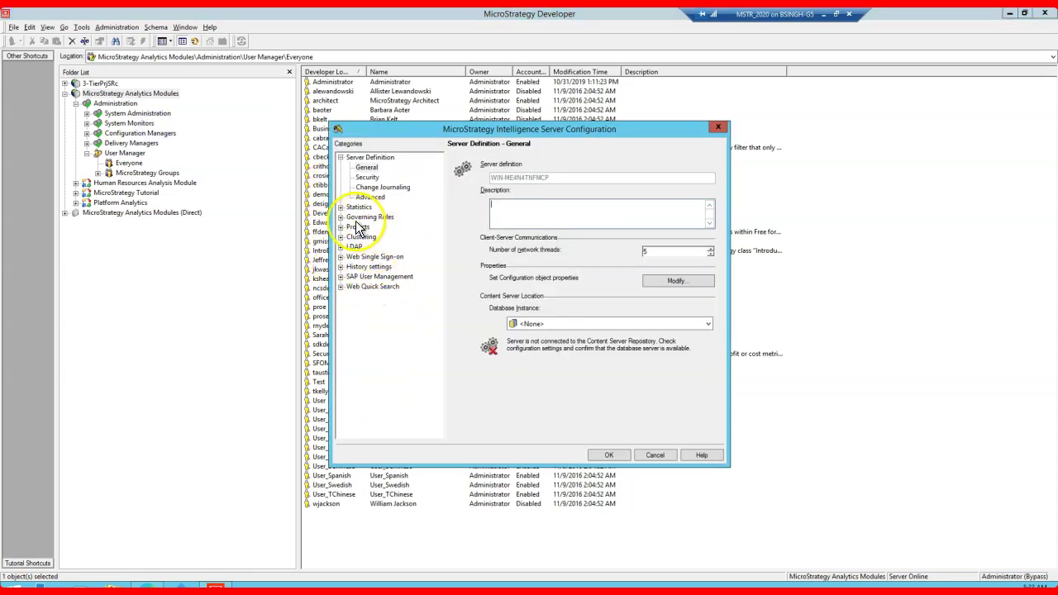
left_click(340, 217)
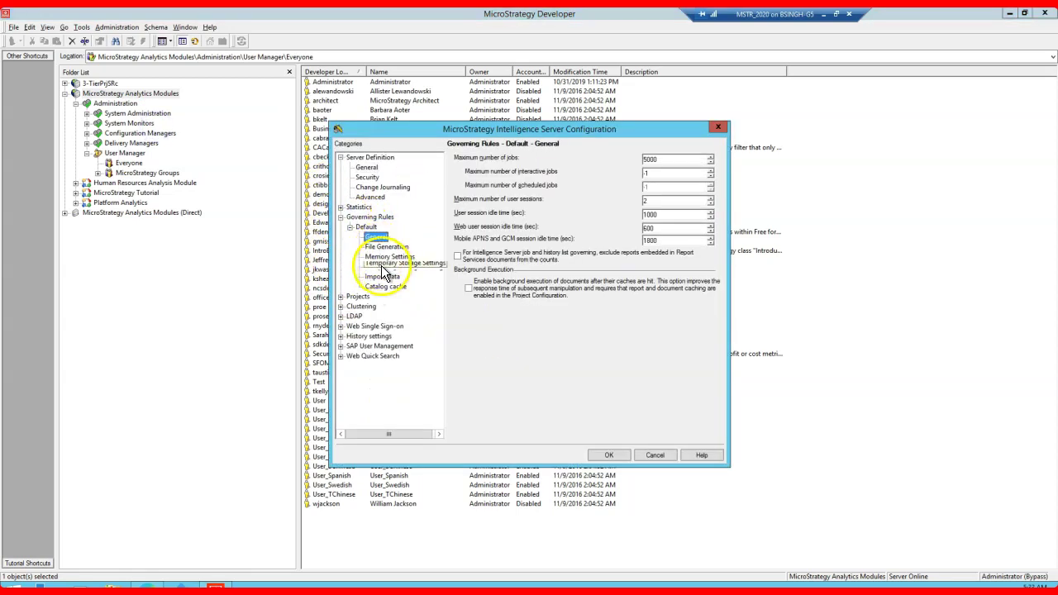
left_click_drag(653, 203, 635, 202)
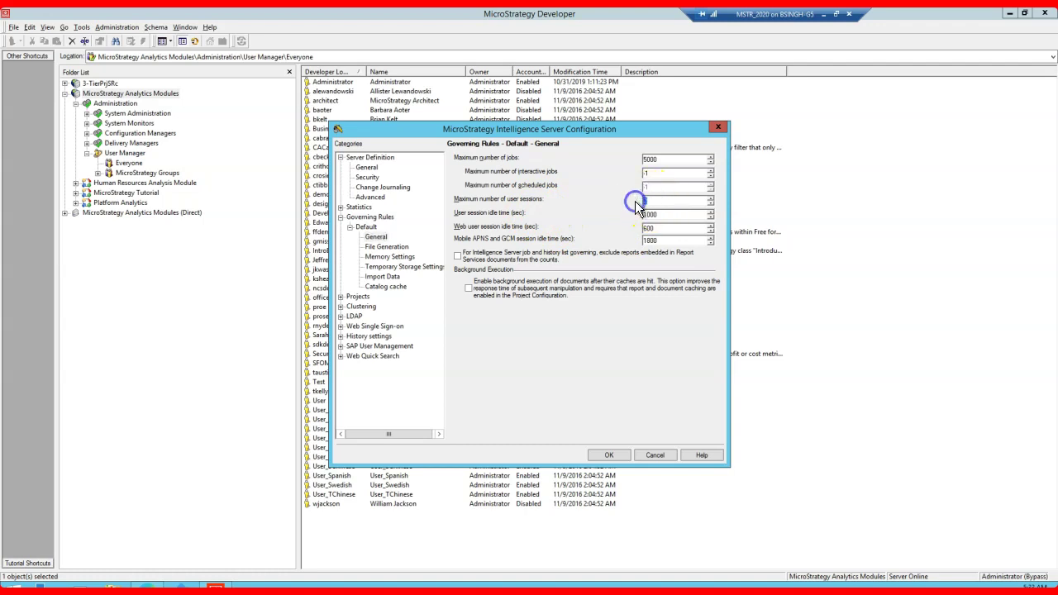
left_click(639, 212)
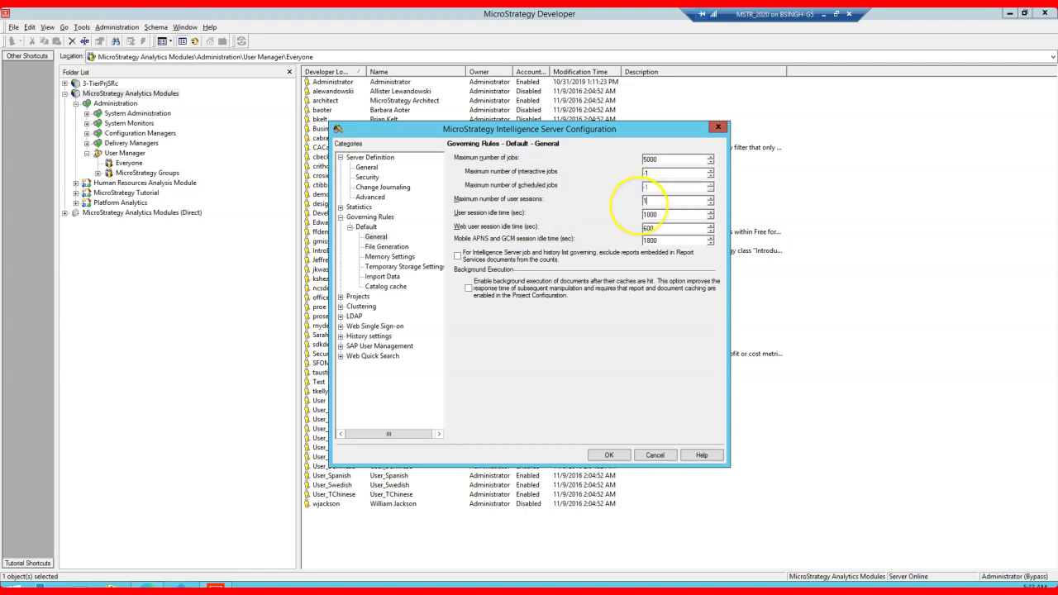
left_click(606, 453)
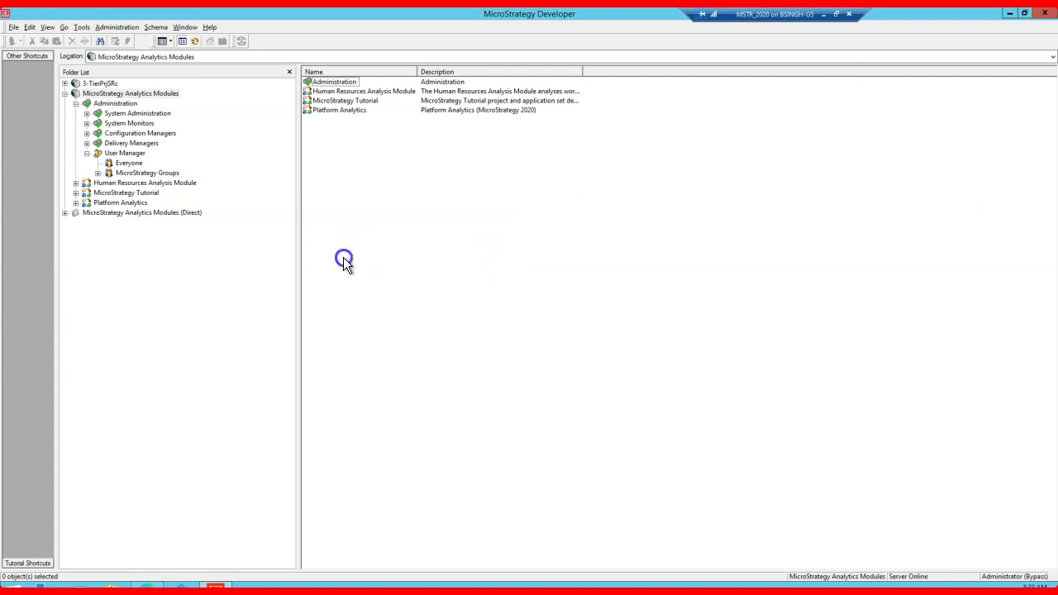
Step: Inspect the Test user's Web, Web Users and Web Viewers memberships, then cancel the editor unchanged
left_click_drag(415, 71, 424, 71)
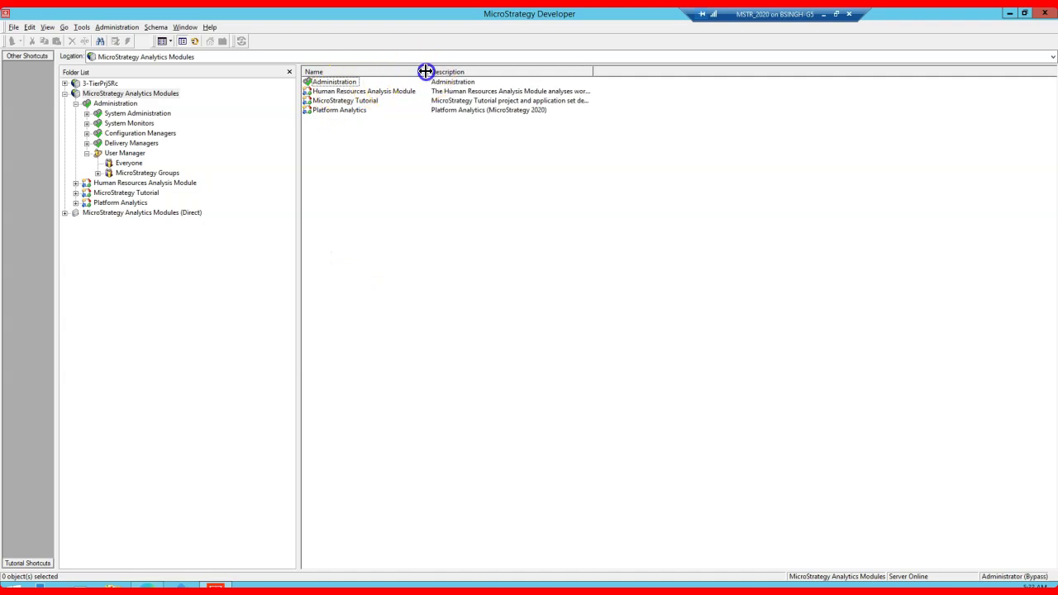
left_click(128, 163)
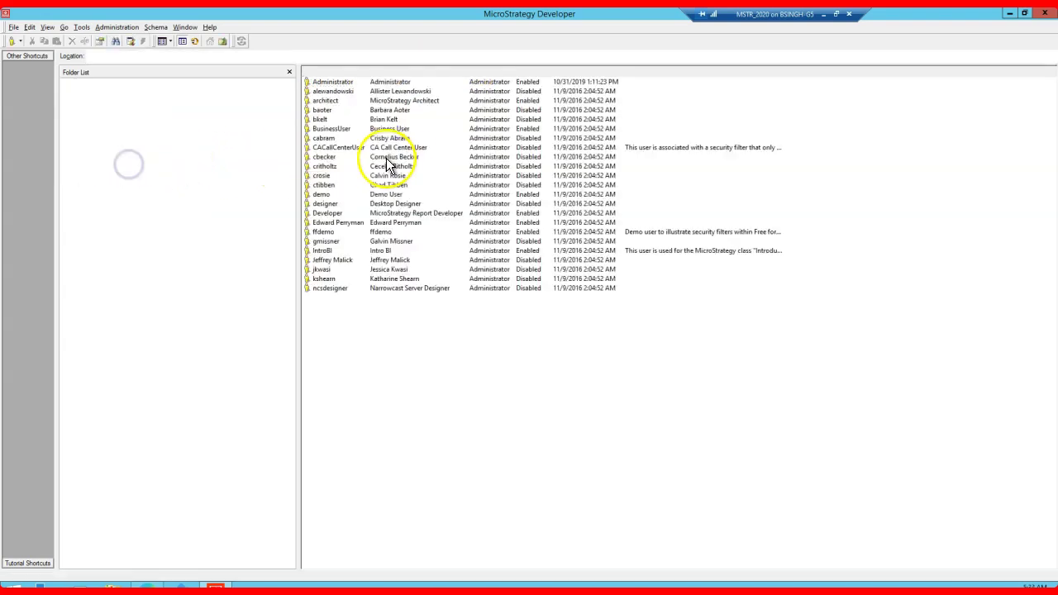
right_click(319, 382)
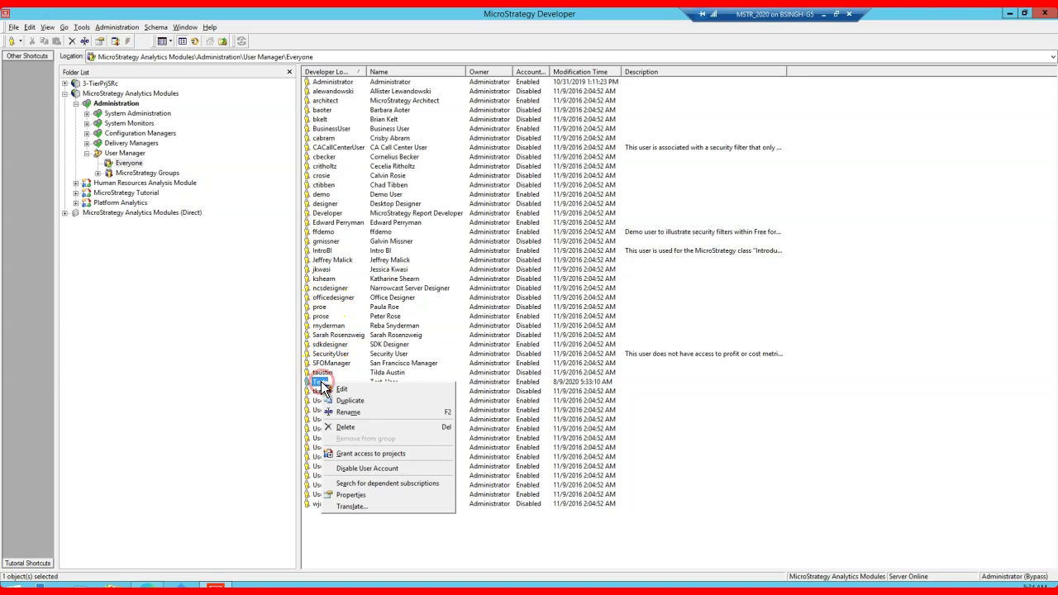
left_click(371, 454)
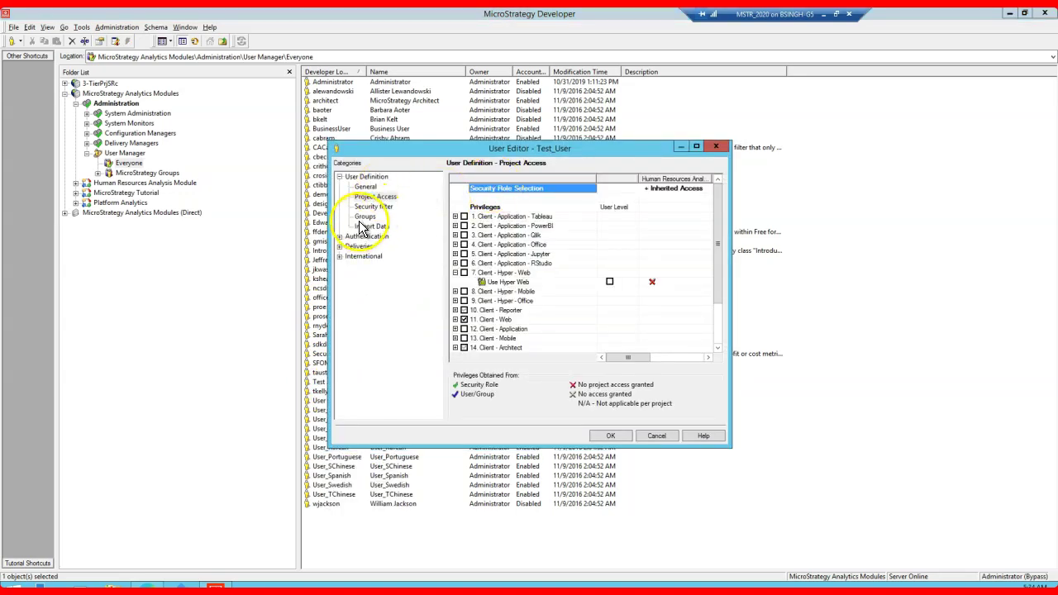
left_click(364, 217)
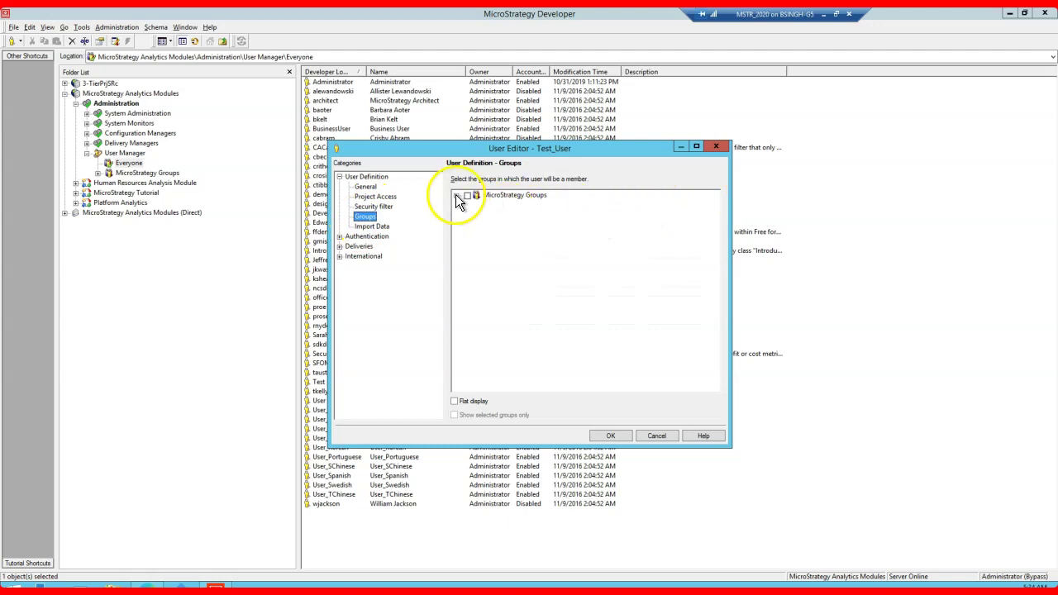
double_click(476, 196)
left_click_drag(600, 157, 530, 91)
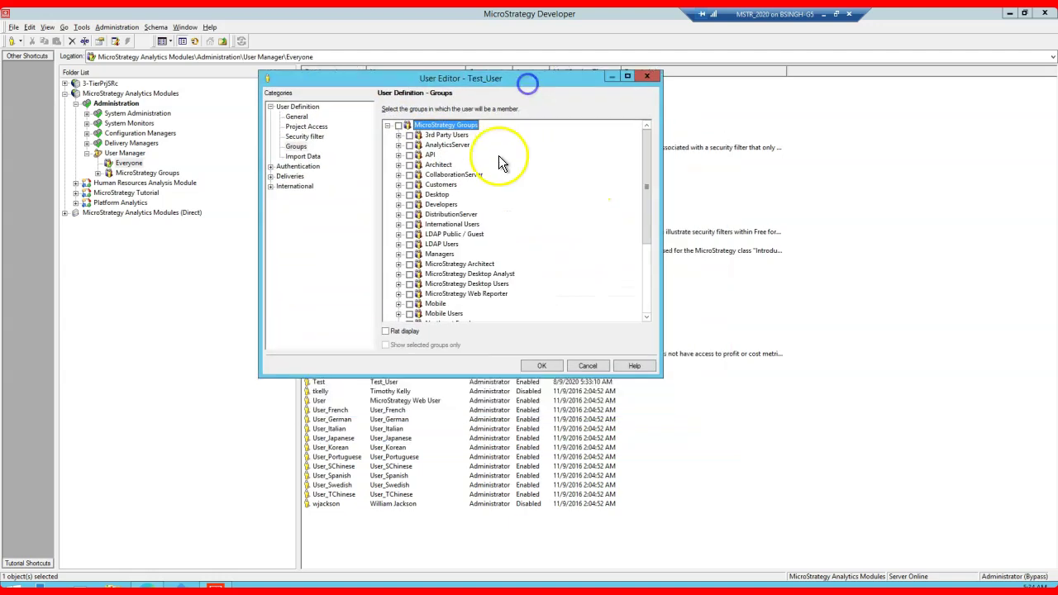
left_click_drag(661, 375, 763, 469)
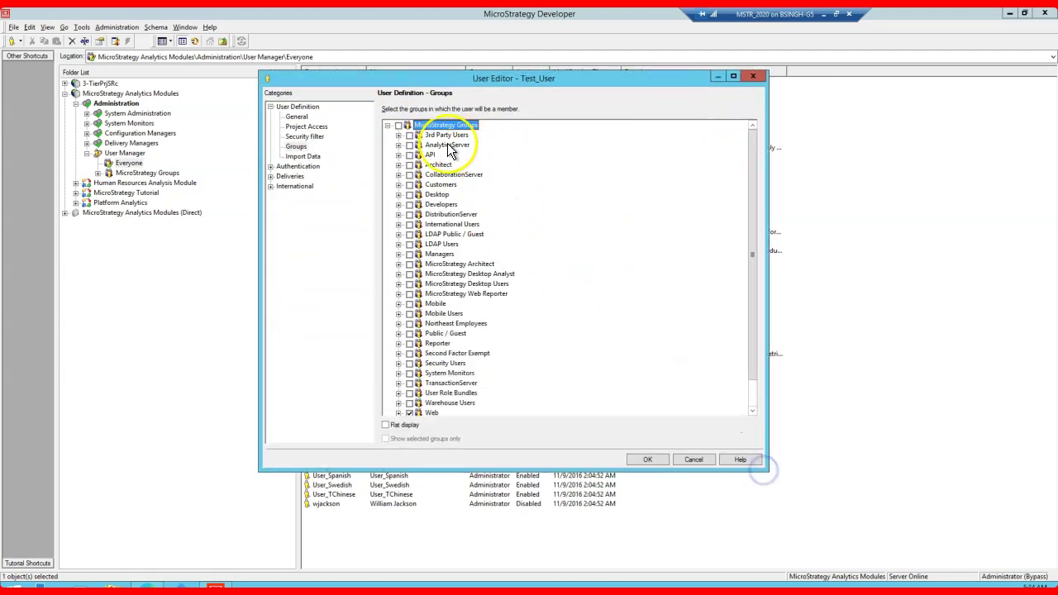
left_click(399, 166)
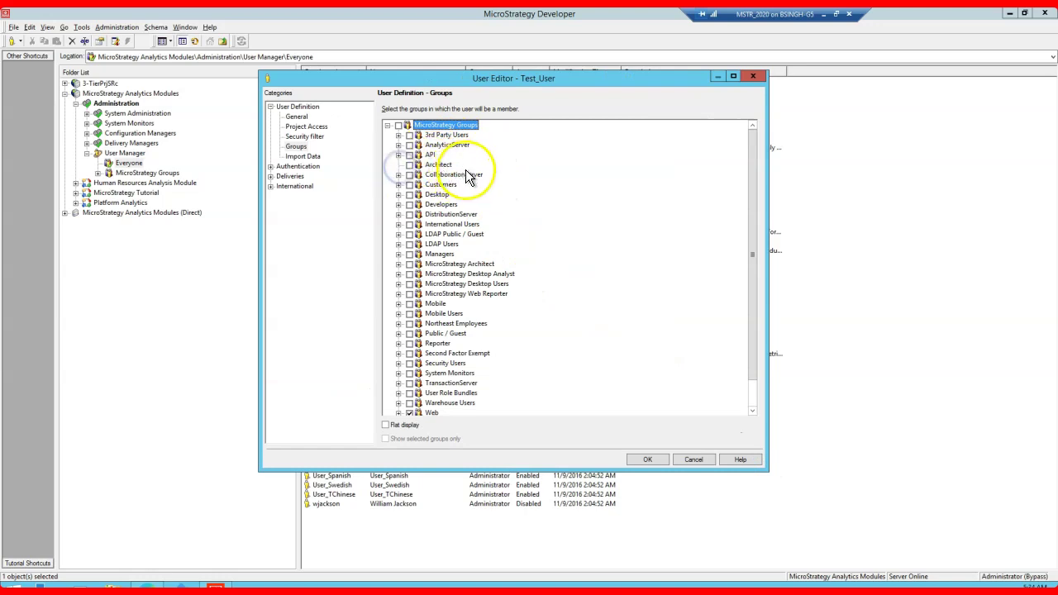
scroll(458, 206, "down", 1)
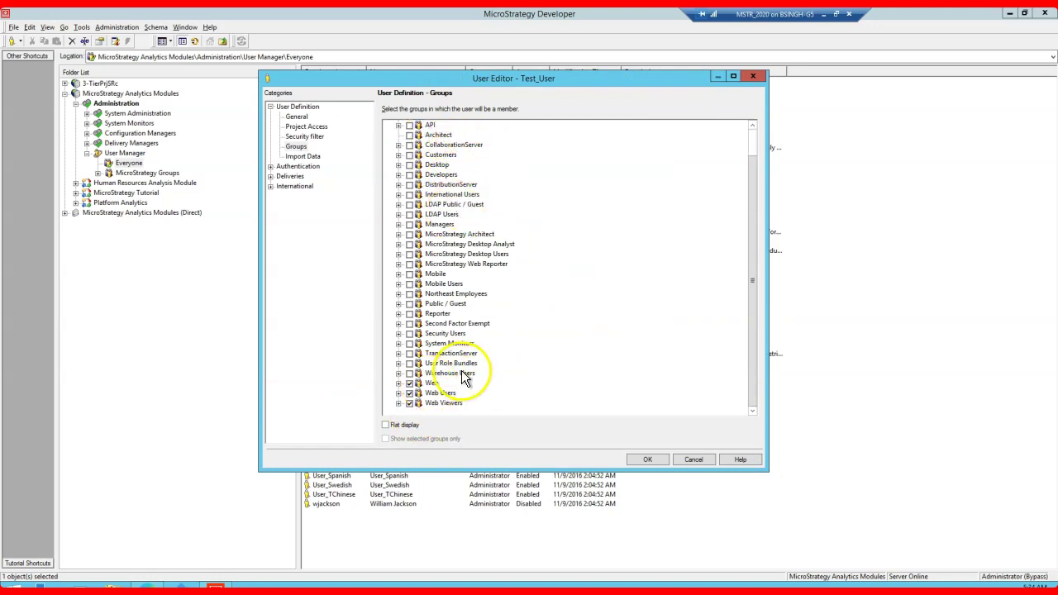
left_click(693, 460)
Step: Disconnect and log back into Analytics Modules as the test user, dismissing the activation and no-projects messages
right_click(126, 95)
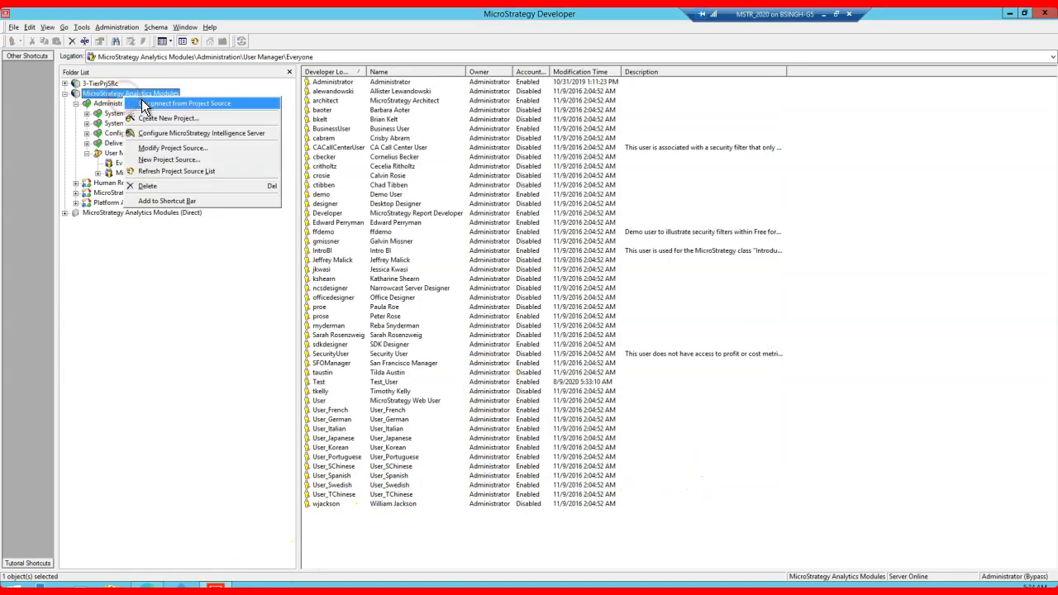
left_click(145, 103)
left_click(64, 94)
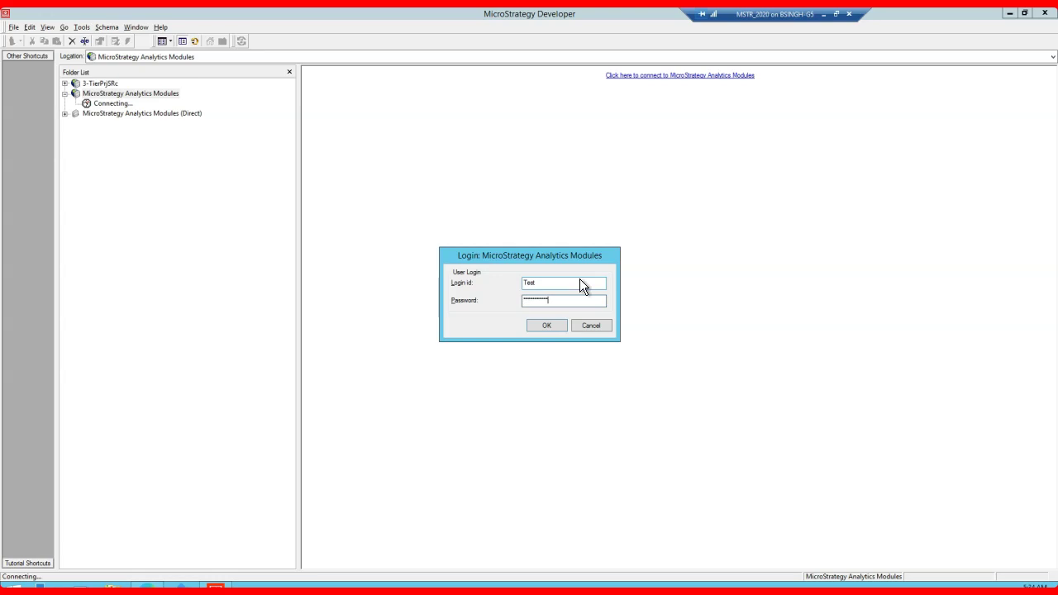
key("Return")
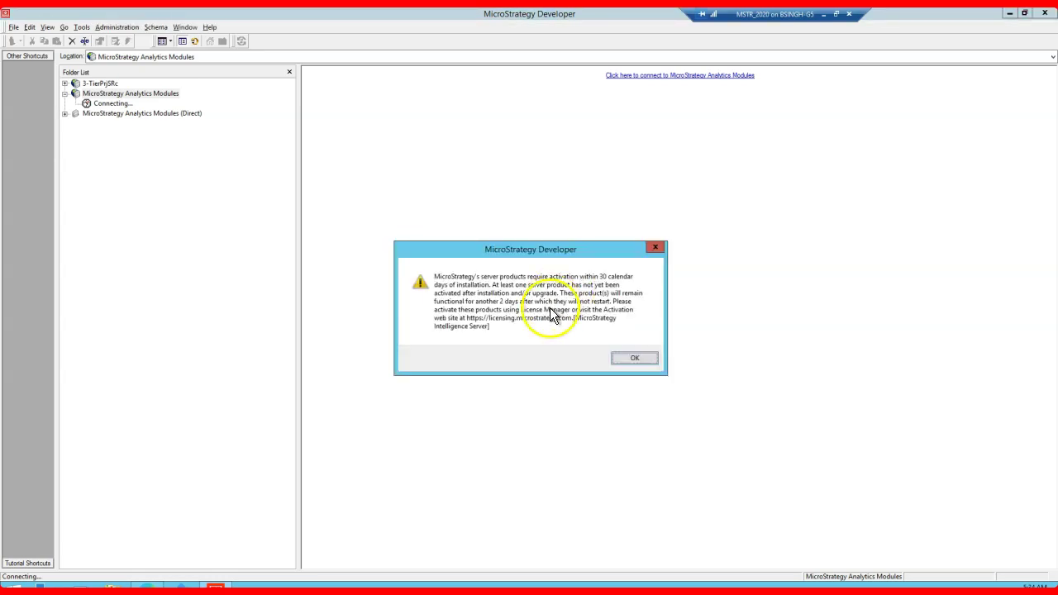
left_click(628, 360)
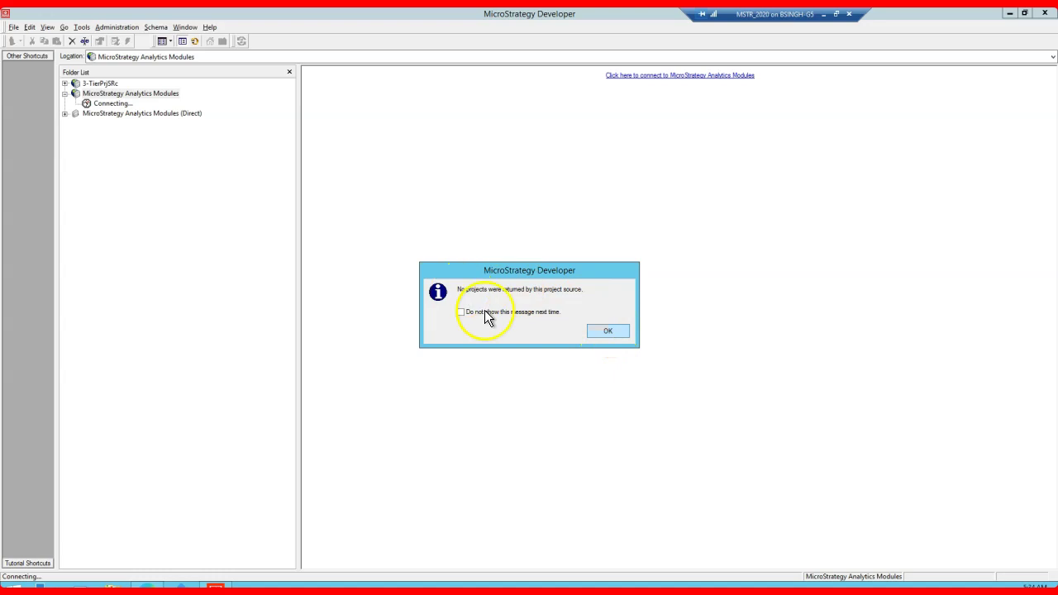
left_click(604, 332)
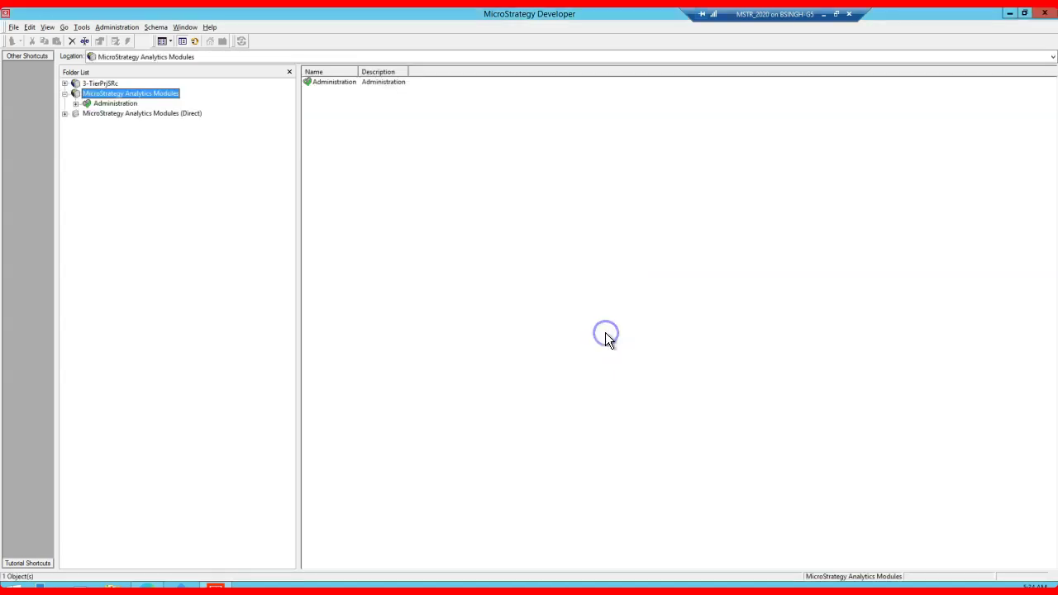
Step: Expand Administration > Configuration Managers and show Database Instances as the test user
left_click(417, 159)
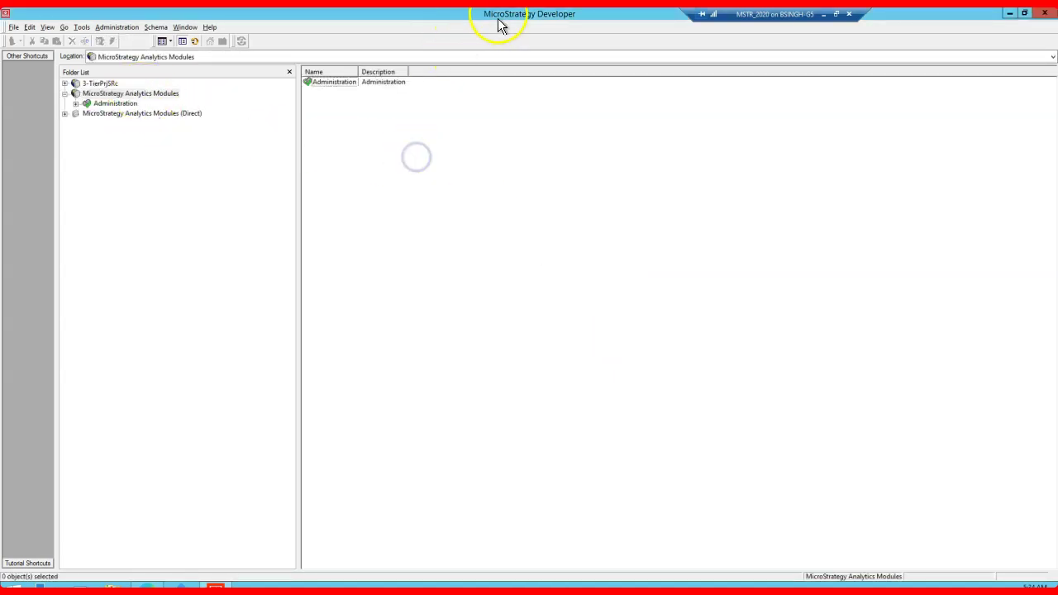
left_click(76, 103)
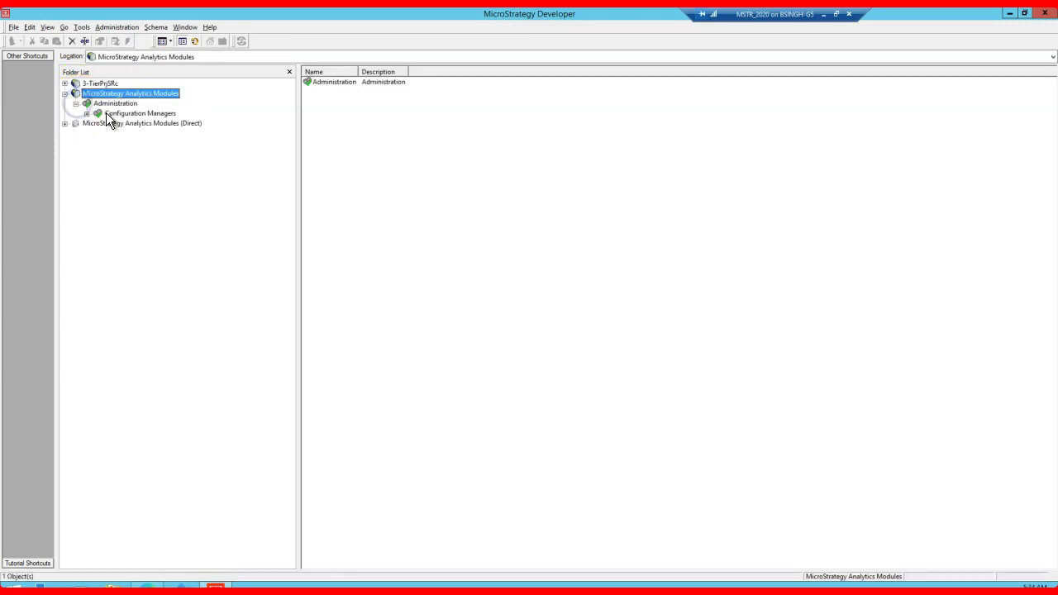
left_click(86, 113)
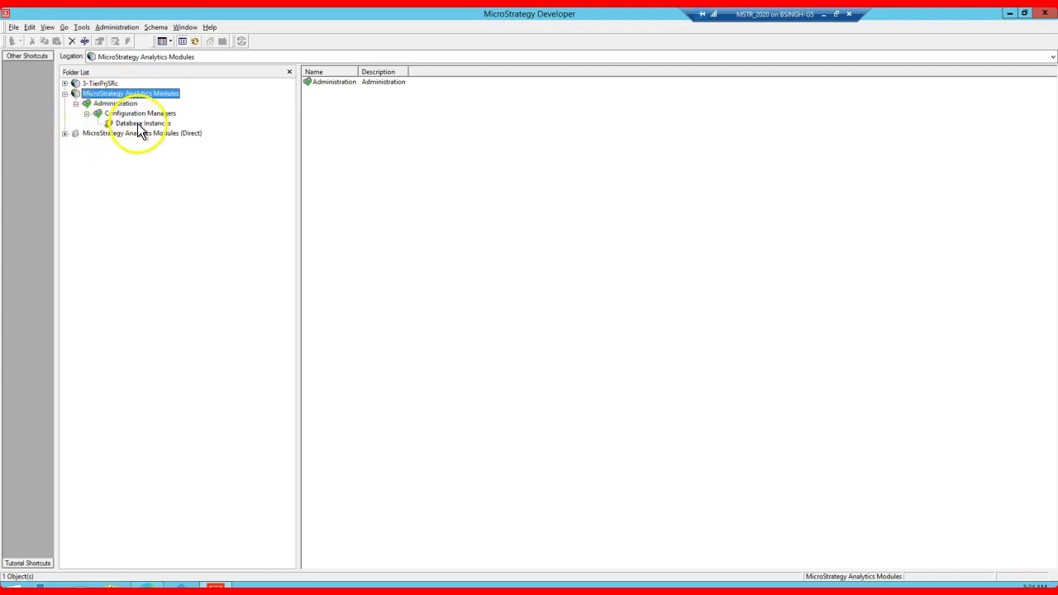
left_click(139, 122)
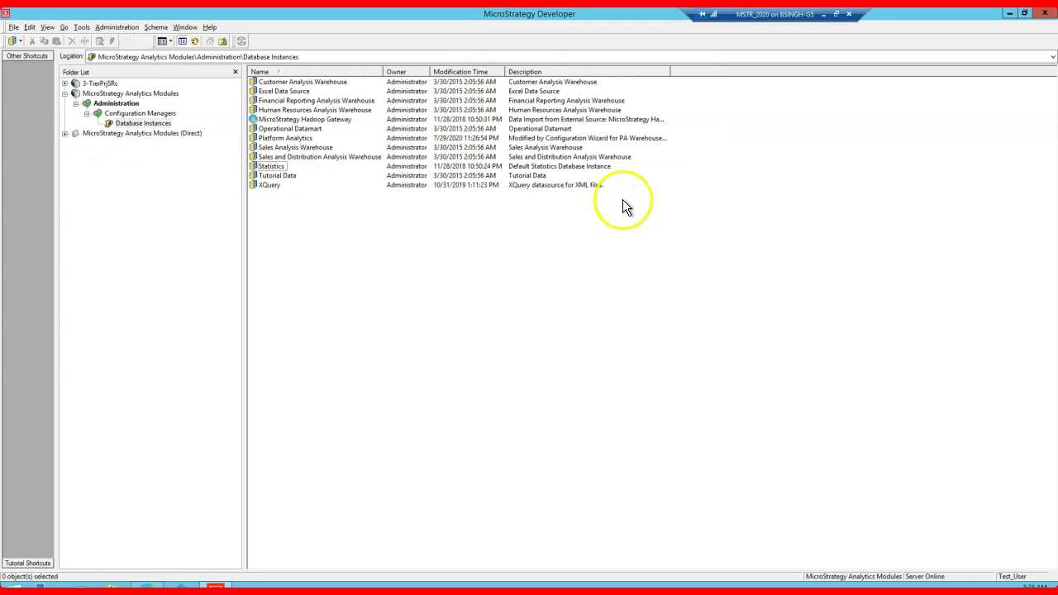